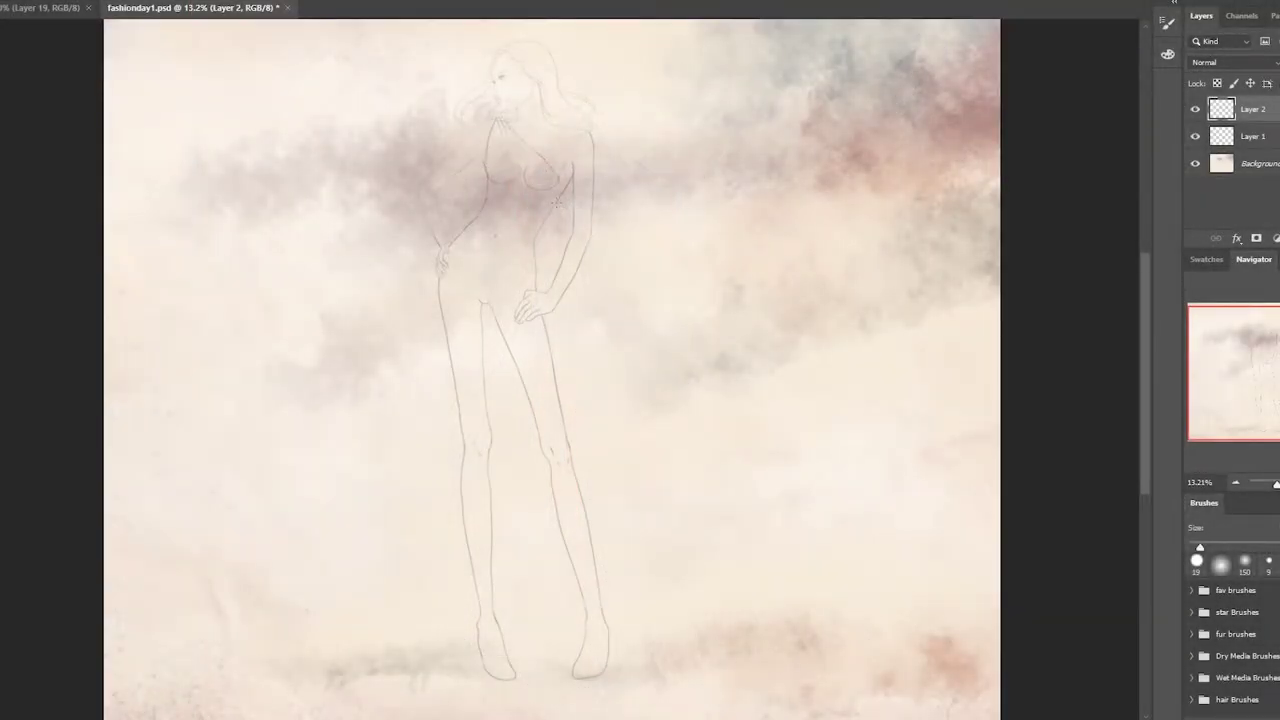
Step: Sketch the flowing skirt lines from the hip and hand, with the train billowing right
{"action": "left_click_drag", "start_coordinate": [424, 308], "coordinate": [293, 528]}
{"action": "left_click_drag", "start_coordinate": [543, 318], "coordinate": [782, 598]}
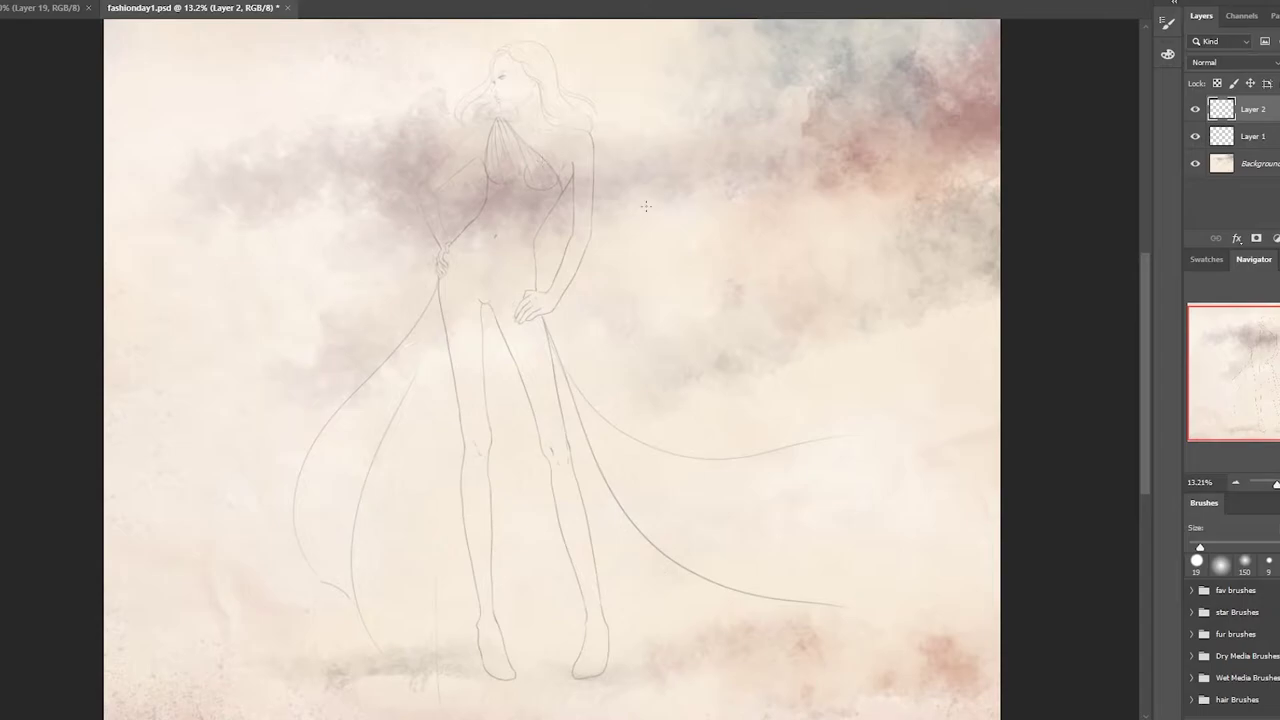
{"action": "left_click_drag", "start_coordinate": [590, 385], "coordinate": [777, 381]}
Step: Switch to a Hard Round sketching brush and enlarge it
{"action": "right_click", "coordinate": [357, 600]}
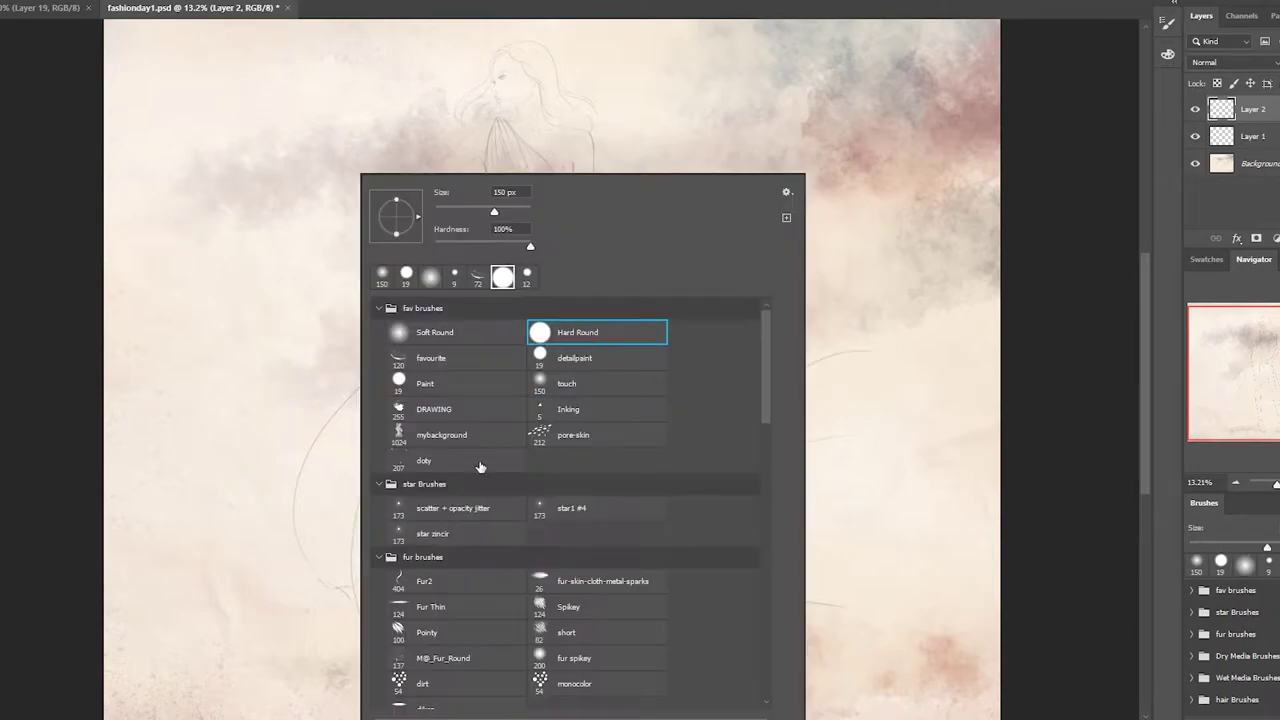
{"action": "double_click", "coordinate": [600, 331]}
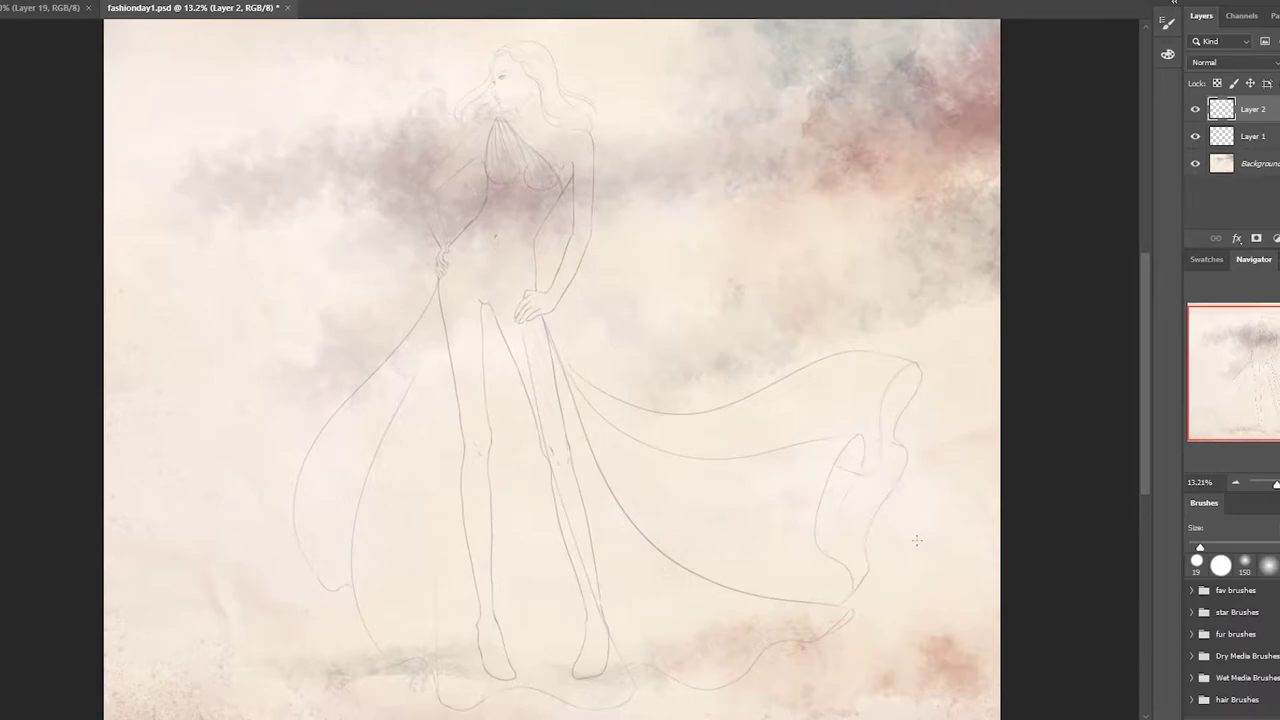
{"action": "key", "text": "bracketright"}
{"action": "key", "text": "bracketright"}
{"action": "key", "text": "bracketright"}
Step: Shrink the brush and hide the Layer 2 dress sketch
{"action": "key", "text": "bracketleft"}
{"action": "key", "text": "bracketleft"}
{"action": "key", "text": "bracketleft"}
{"action": "left_click", "coordinate": [1193, 107]}
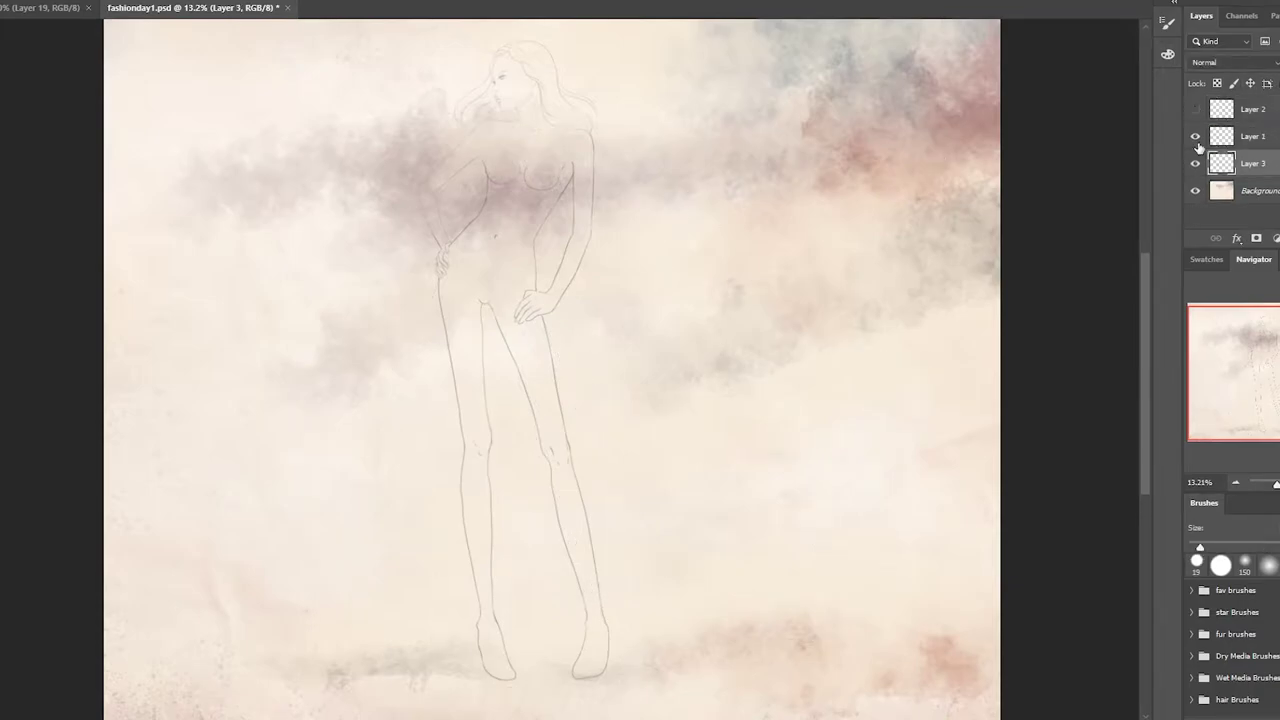
{"action": "left_click_drag", "start_coordinate": [458, 172], "coordinate": [484, 196]}
Step: Tint Layer 1's line art with a 603327 Color Overlay, then start lassoing the figure
{"action": "double_click", "coordinate": [1265, 136]}
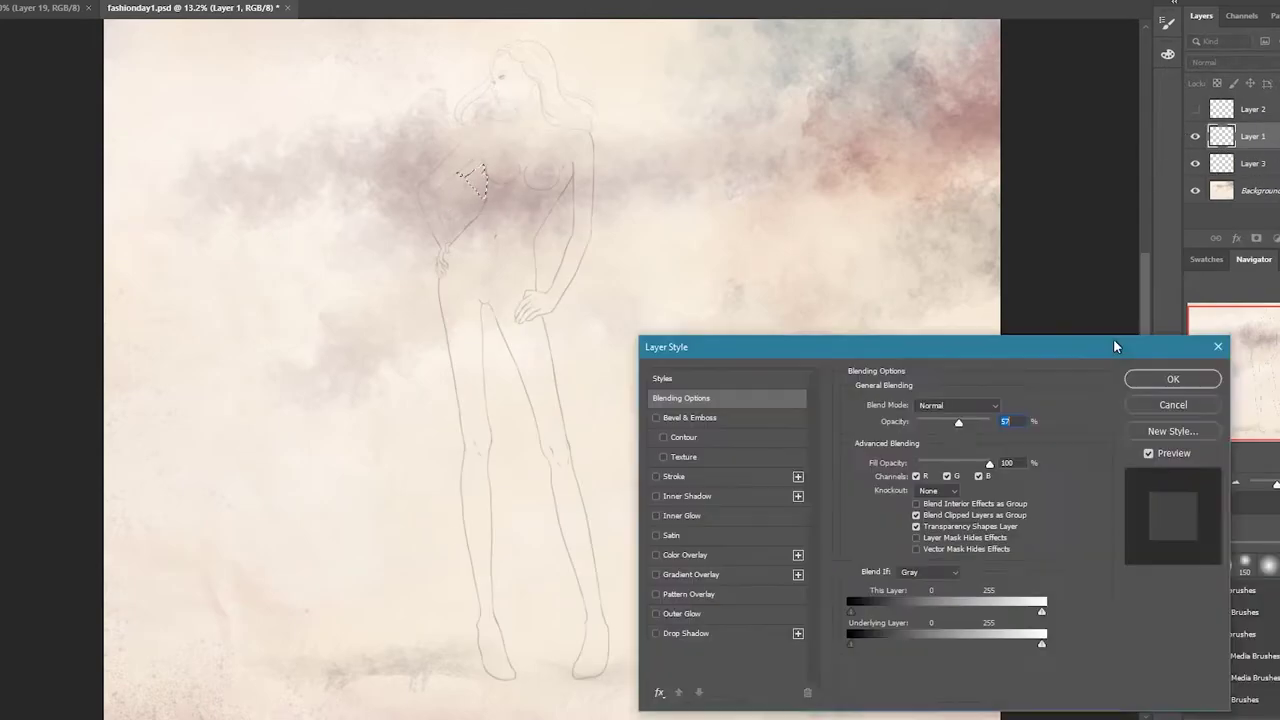
{"action": "left_click", "coordinate": [545, 386]}
{"action": "left_click", "coordinate": [863, 239]}
{"action": "type", "text": "603327"}
{"action": "left_click", "coordinate": [1228, 456]}
{"action": "key", "text": "Return"}
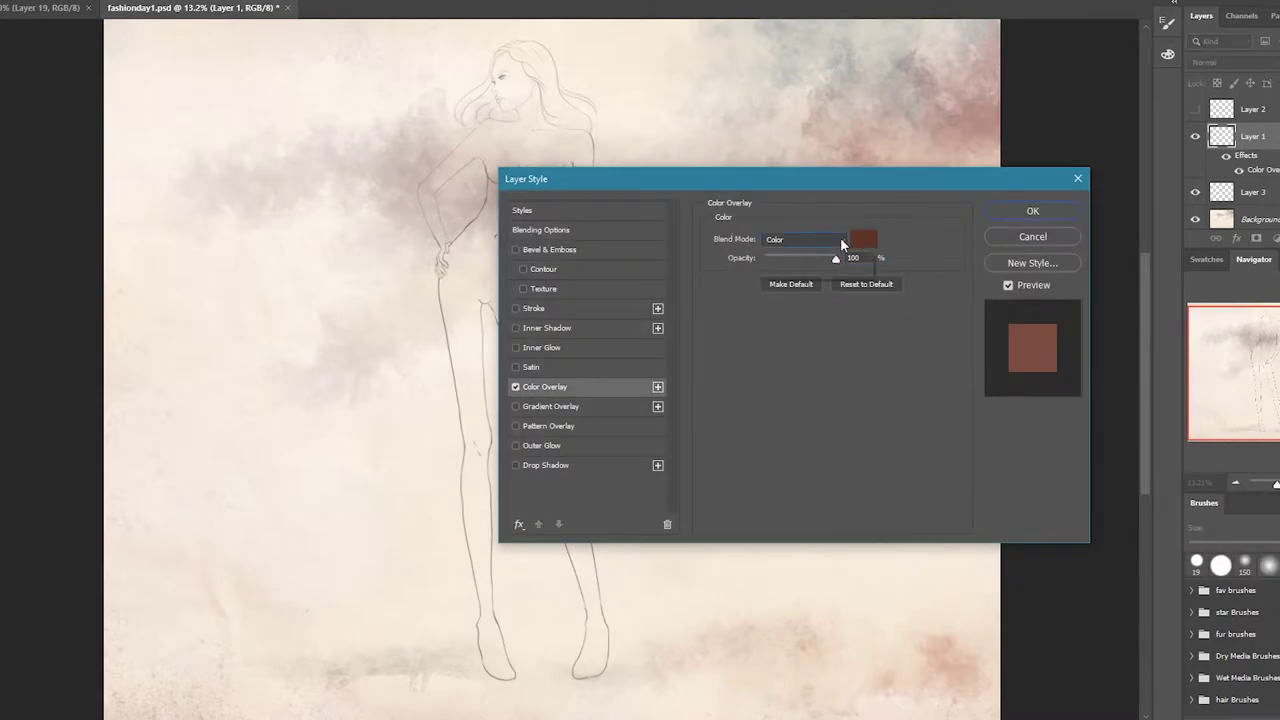
{"action": "mouse_move", "coordinate": [438, 276]}
{"action": "left_mouse_down"}
{"action": "mouse_move", "coordinate": [463, 403]}
{"action": "mouse_move", "coordinate": [500, 463]}
{"action": "mouse_move", "coordinate": [563, 491]}
{"action": "mouse_move", "coordinate": [553, 62]}
{"action": "mouse_move", "coordinate": [440, 276]}
{"action": "left_mouse_up"}
Step: Close the lasso selection around the figure and subtract both arm gaps
{"action": "left_click", "coordinate": [440, 276]}
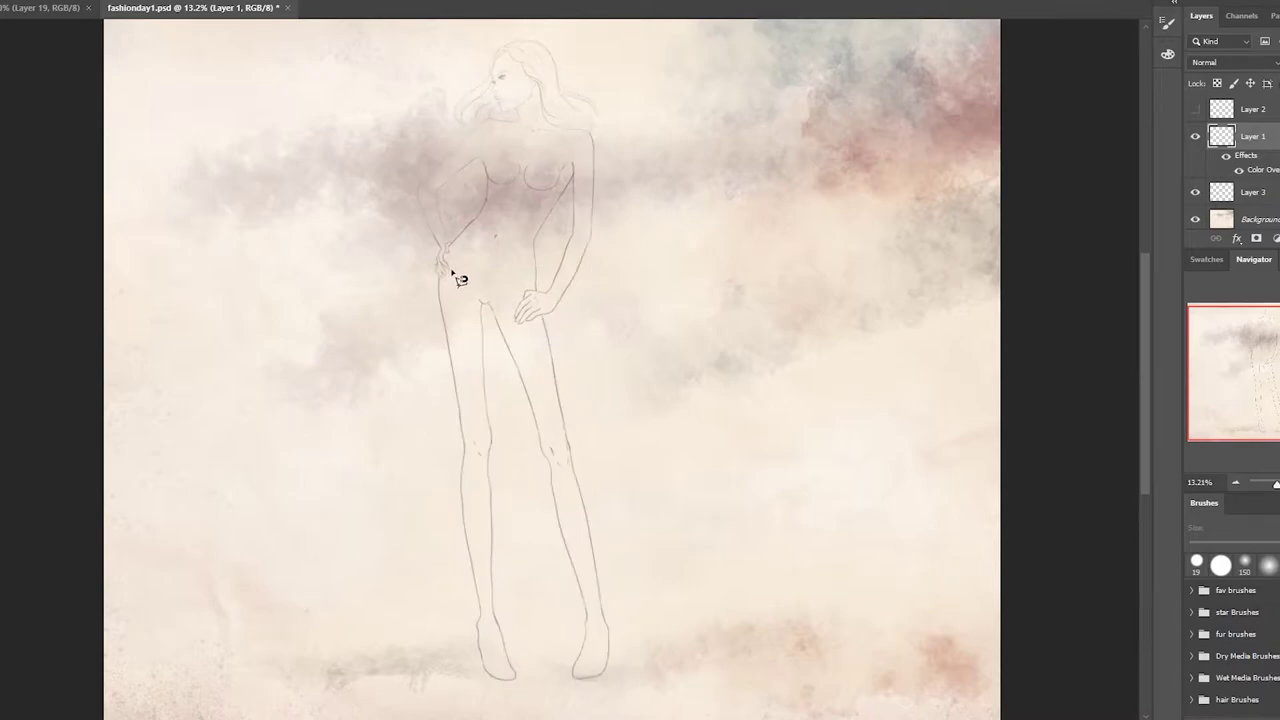
{"action": "left_click", "coordinate": [483, 300], "text": "alt"}
{"action": "left_click", "coordinate": [451, 234]}
{"action": "left_click", "coordinate": [571, 177]}
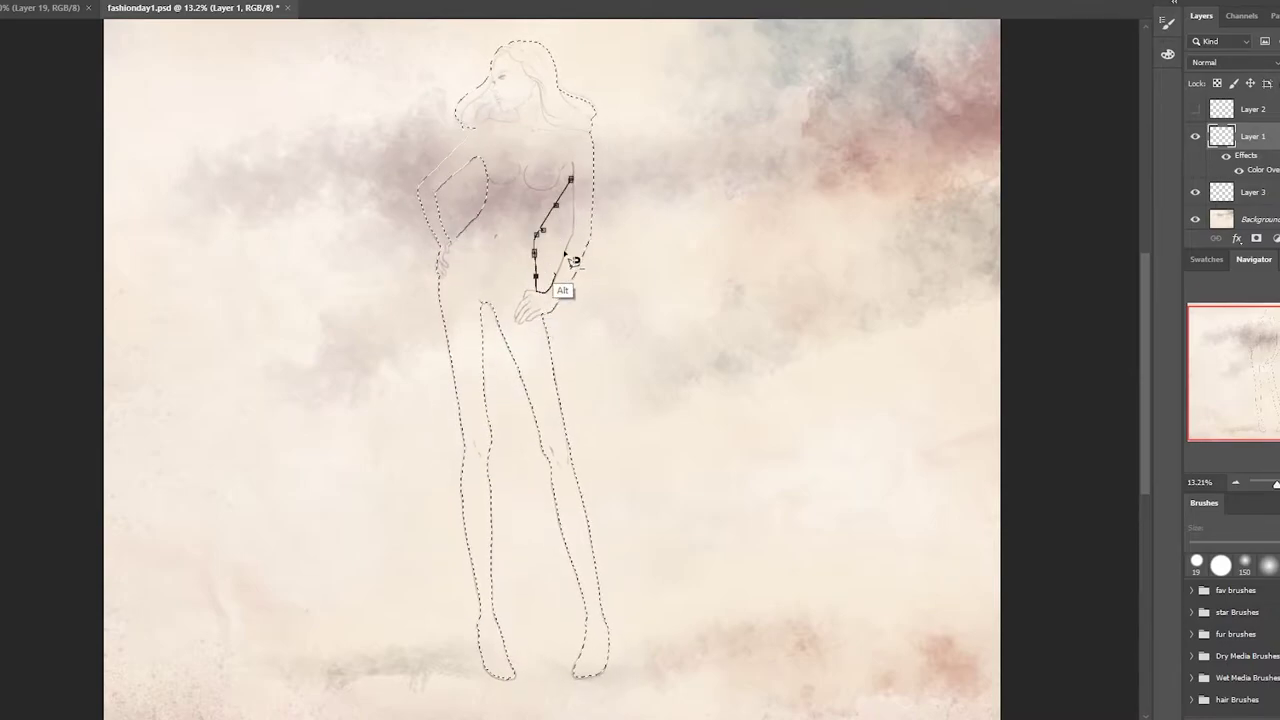
Step: Make the empty layer below the lines active and set a salmon skin foreground colour
{"action": "left_click", "coordinate": [483, 300]}
{"action": "left_click", "coordinate": [1253, 192]}
{"action": "left_click", "coordinate": [18, 422]}
{"action": "left_click", "coordinate": [1110, 648]}
{"action": "left_click", "coordinate": [1063, 583]}
{"action": "left_click", "coordinate": [1240, 455]}
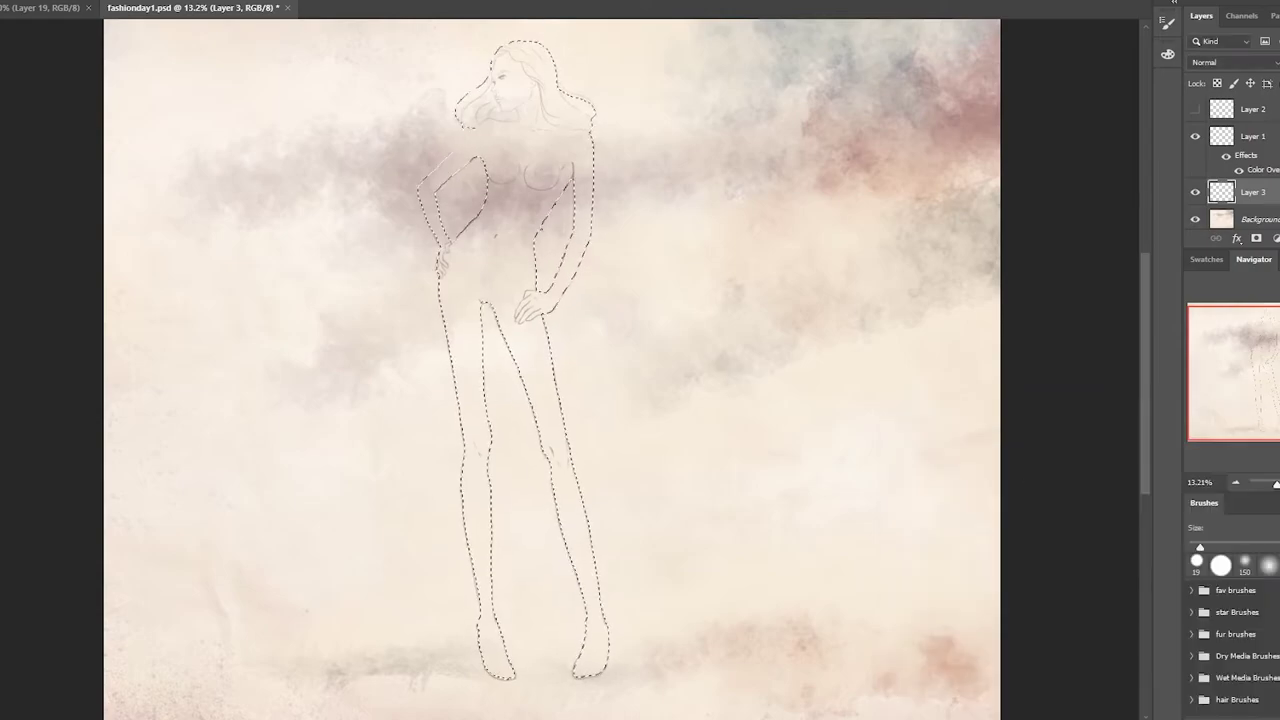
Step: Fill the selected figure with salmon using a large brush, then deselect
{"action": "right_click", "coordinate": [571, 171]}
{"action": "double_click", "coordinate": [771, 328]}
{"action": "mouse_move", "coordinate": [460, 370]}
{"action": "left_mouse_down"}
{"action": "mouse_move", "coordinate": [535, 52]}
{"action": "mouse_move", "coordinate": [606, 486]}
{"action": "left_mouse_up"}
{"action": "key", "text": "ctrl+d"}
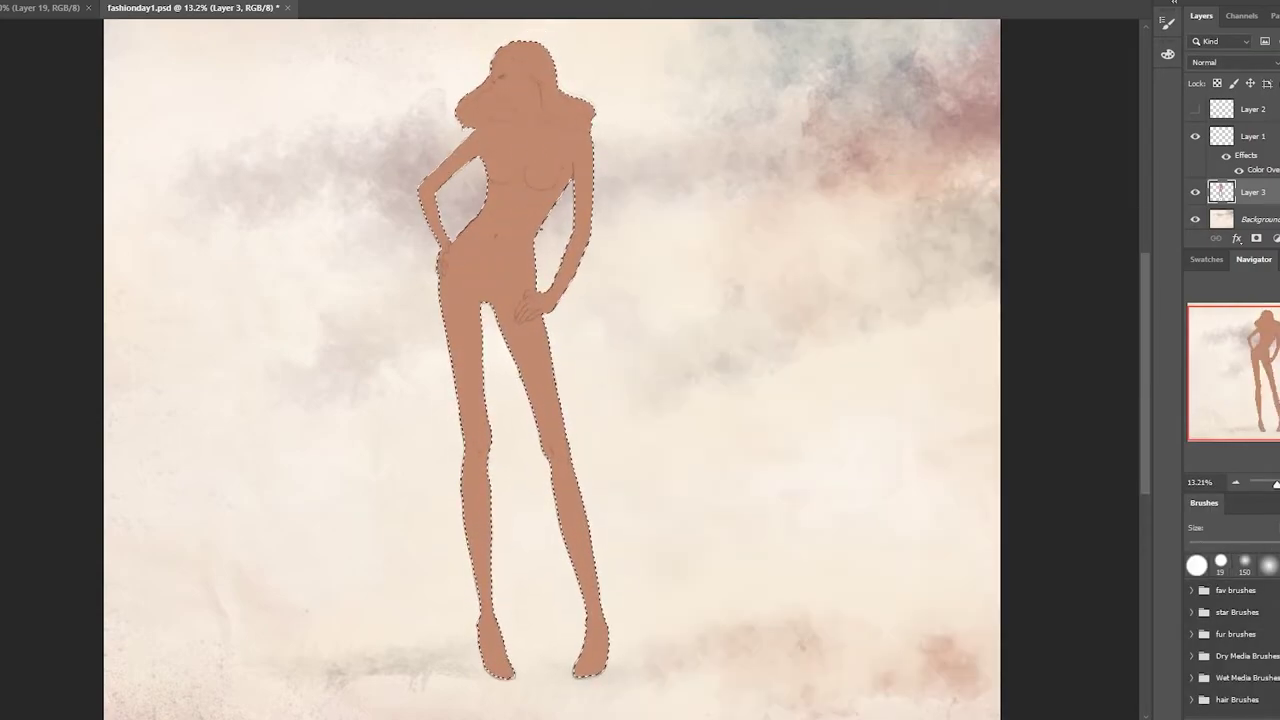
Step: Shrink the brush to a fine tip and touch up near the hair strand
{"action": "scroll", "coordinate": [495, 524], "scroll_direction": "up", "scroll_amount": 3}
{"action": "key", "text": "bracketleft"}
{"action": "key", "text": "bracketleft"}
{"action": "key", "text": "bracketleft"}
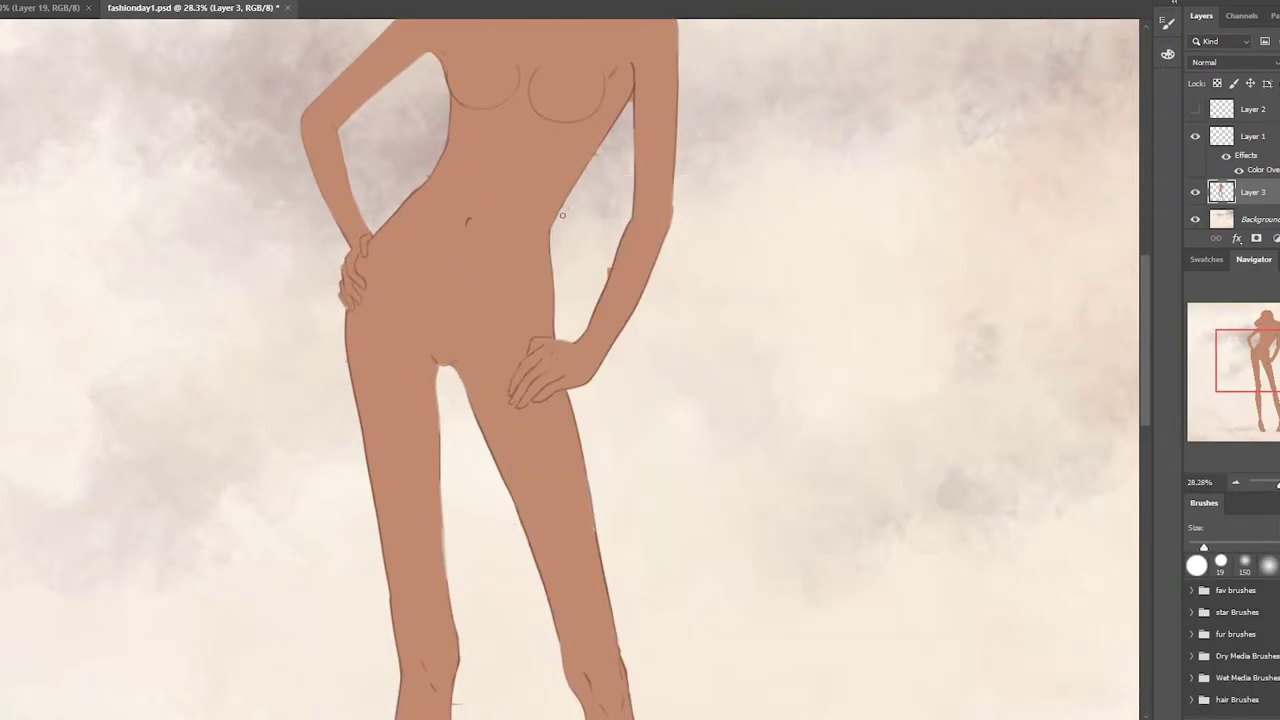
{"action": "scroll", "coordinate": [674, 400], "scroll_direction": "down", "scroll_amount": 3}
{"action": "scroll", "coordinate": [674, 400], "scroll_direction": "down", "scroll_amount": 5}
{"action": "scroll", "coordinate": [674, 400], "scroll_direction": "up", "scroll_amount": 12}
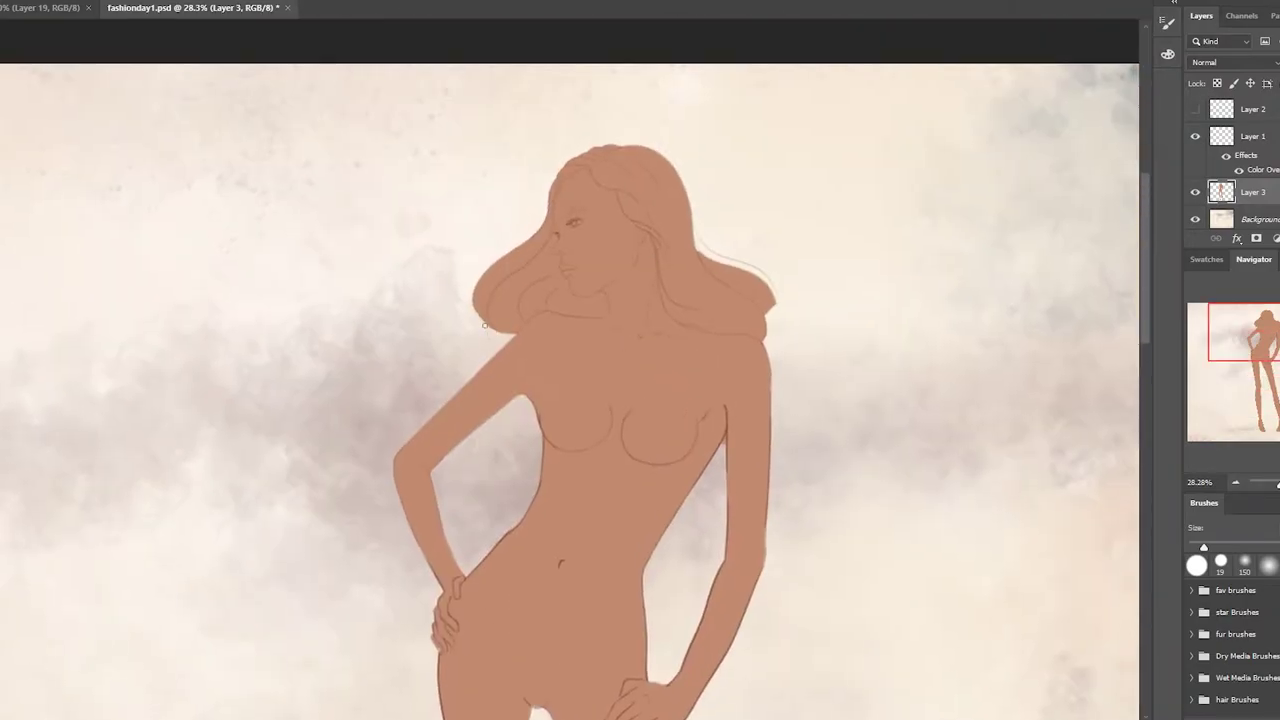
{"action": "mouse_move", "coordinate": [772, 303]}
{"action": "left_mouse_down"}
{"action": "mouse_move", "coordinate": [698, 245]}
{"action": "mouse_move", "coordinate": [778, 302]}
{"action": "left_mouse_up"}
Step: Thicken and darken the windblown hair strand at right with a small detail brush
{"action": "right_click", "coordinate": [846, 346]}
{"action": "double_click", "coordinate": [1080, 409]}
{"action": "left_click_drag", "start_coordinate": [700, 240], "coordinate": [778, 300]}
{"action": "scroll", "coordinate": [770, 100], "scroll_direction": "down", "scroll_amount": 5}
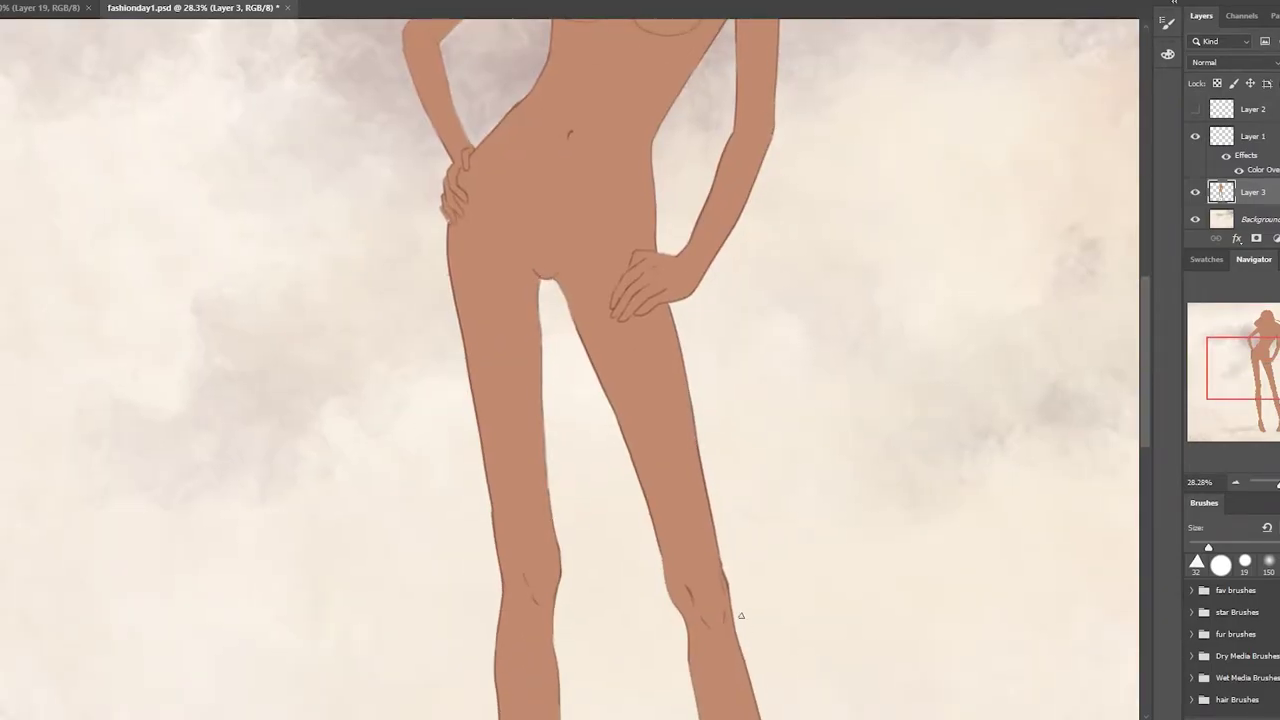
{"action": "scroll", "coordinate": [741, 615], "scroll_direction": "down", "scroll_amount": 5}
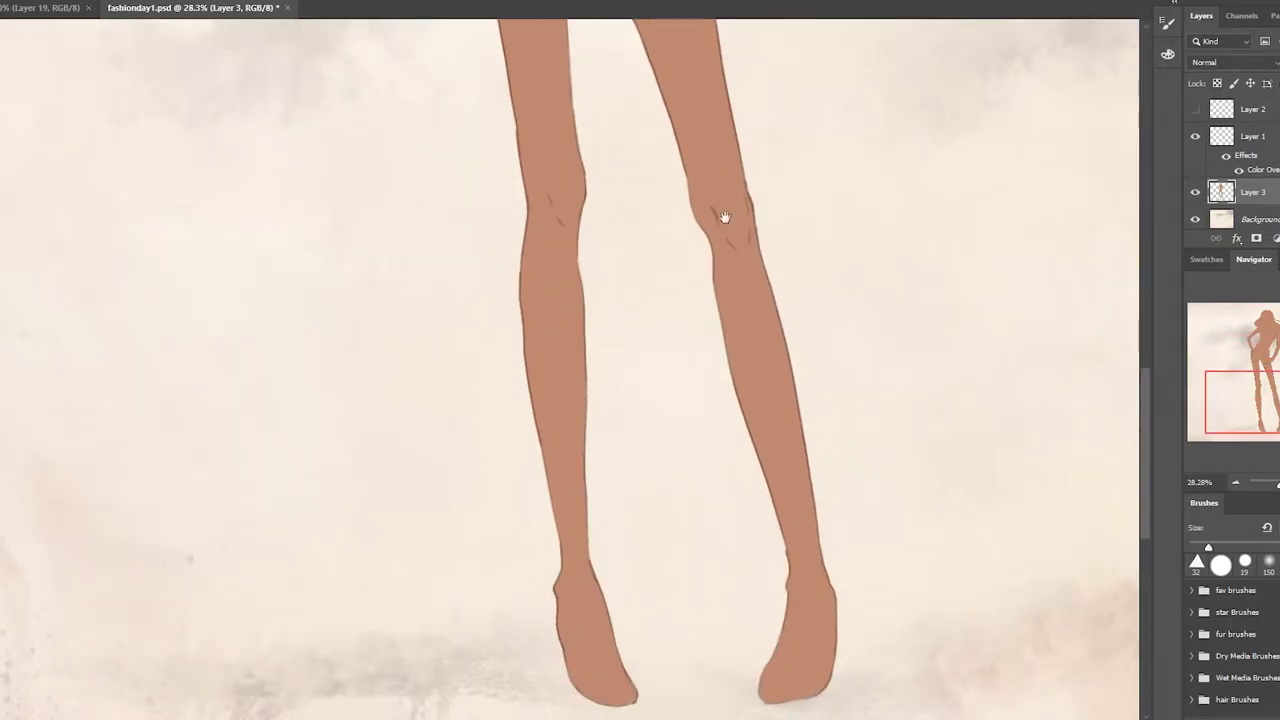
{"action": "scroll", "coordinate": [724, 217], "scroll_direction": "up", "scroll_amount": 3}
{"action": "scroll", "coordinate": [600, 349], "scroll_direction": "up", "scroll_amount": 3}
{"action": "scroll", "coordinate": [749, 446], "scroll_direction": "up", "scroll_amount": 2}
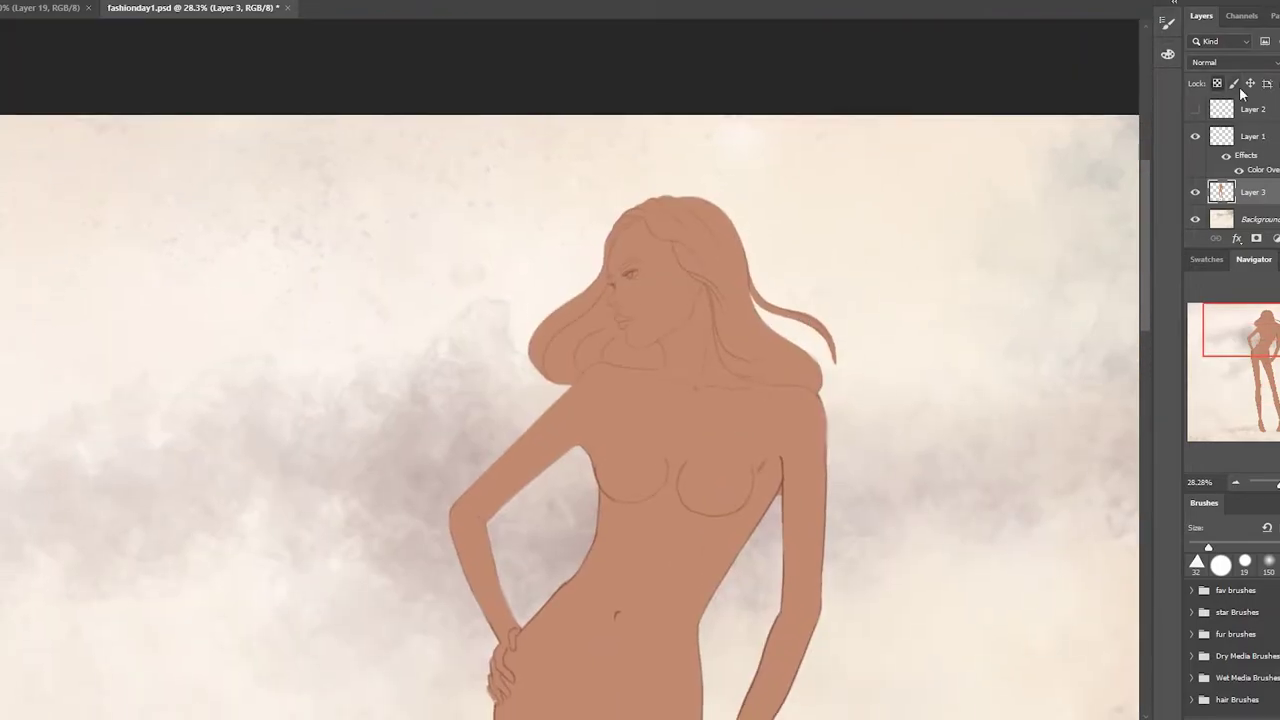
Step: Set a reddish blush colour, blush the cheek and pick a soft brush
{"action": "left_click", "coordinate": [1040, 531]}
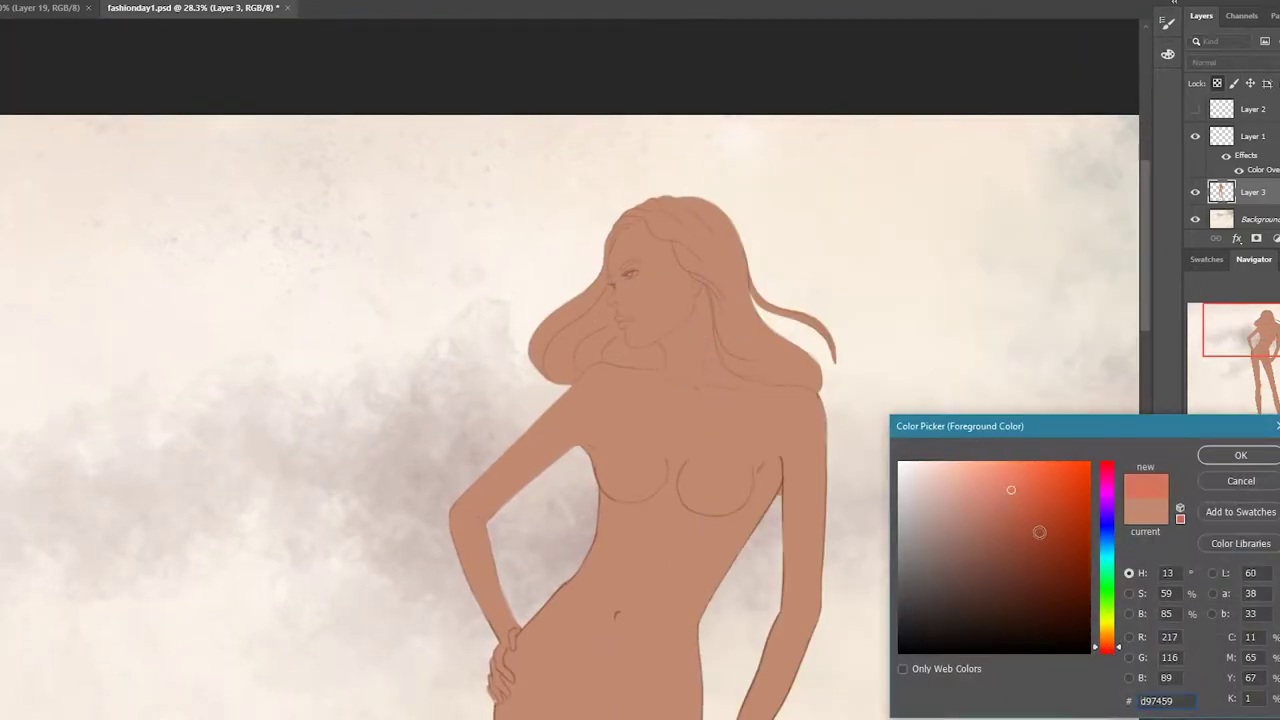
{"action": "left_click", "coordinate": [1237, 455]}
{"action": "mouse_move", "coordinate": [645, 295]}
{"action": "left_mouse_down"}
{"action": "mouse_move", "coordinate": [682, 285]}
{"action": "mouse_move", "coordinate": [645, 246]}
{"action": "left_mouse_up"}
{"action": "right_click", "coordinate": [676, 176]}
{"action": "double_click", "coordinate": [914, 378]}
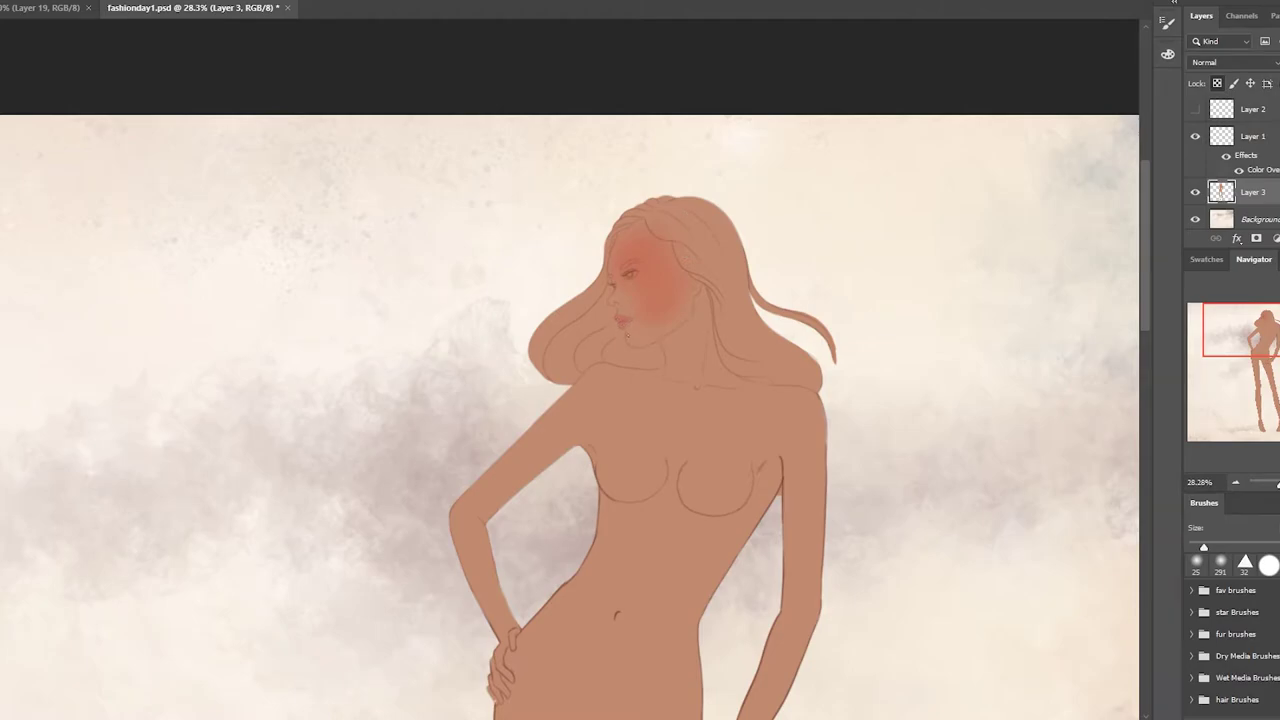
Step: Blush the chest, shoulder, knees and hand with a larger soft brush
{"action": "right_click", "coordinate": [716, 172]}
{"action": "double_click", "coordinate": [900, 377]}
{"action": "mouse_move", "coordinate": [650, 470]}
{"action": "left_mouse_down"}
{"action": "mouse_move", "coordinate": [700, 430]}
{"action": "mouse_move", "coordinate": [665, 500]}
{"action": "left_mouse_up"}
{"action": "scroll", "coordinate": [889, 133], "scroll_direction": "down", "scroll_amount": 5}
{"action": "left_click_drag", "start_coordinate": [800, 330], "coordinate": [830, 470]}
{"action": "scroll", "coordinate": [860, 650], "scroll_direction": "down", "scroll_amount": 3}
{"action": "scroll", "coordinate": [860, 300], "scroll_direction": "up", "scroll_amount": 8}
{"action": "left_click", "coordinate": [814, 488]}
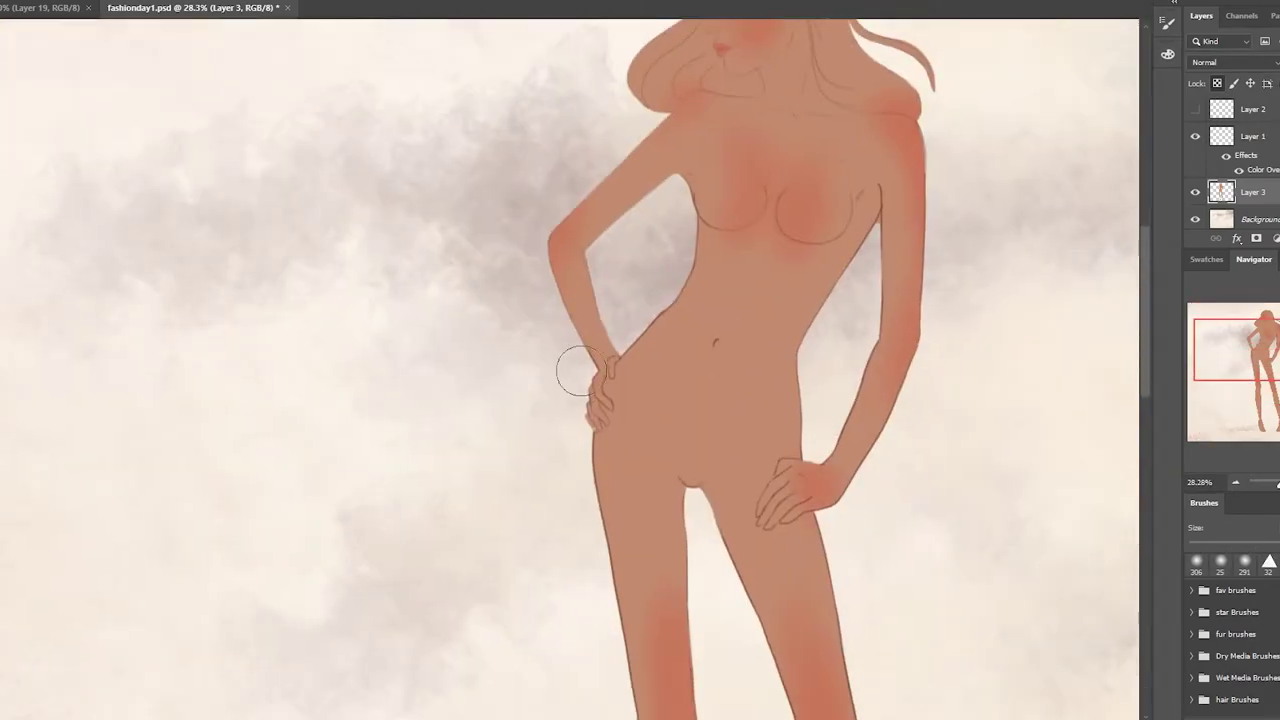
{"action": "scroll", "coordinate": [575, 372], "scroll_direction": "up", "scroll_amount": 3}
Step: Paint lighter highlights on the upper arm, collarbone and chest with the 180 px and touch brushes
{"action": "right_click", "coordinate": [742, 174]}
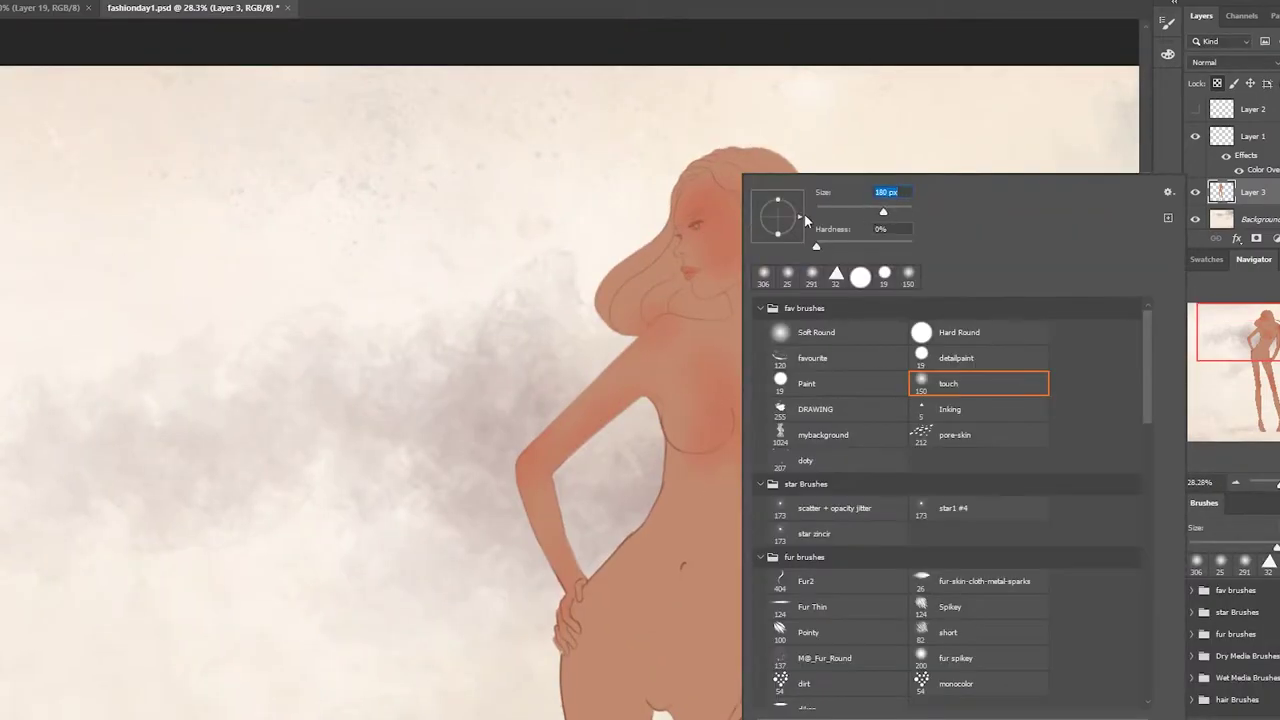
{"action": "key", "text": "Return"}
{"action": "left_click_drag", "start_coordinate": [630, 345], "coordinate": [530, 540]}
{"action": "right_click", "coordinate": [742, 174]}
{"action": "left_click", "coordinate": [986, 380]}
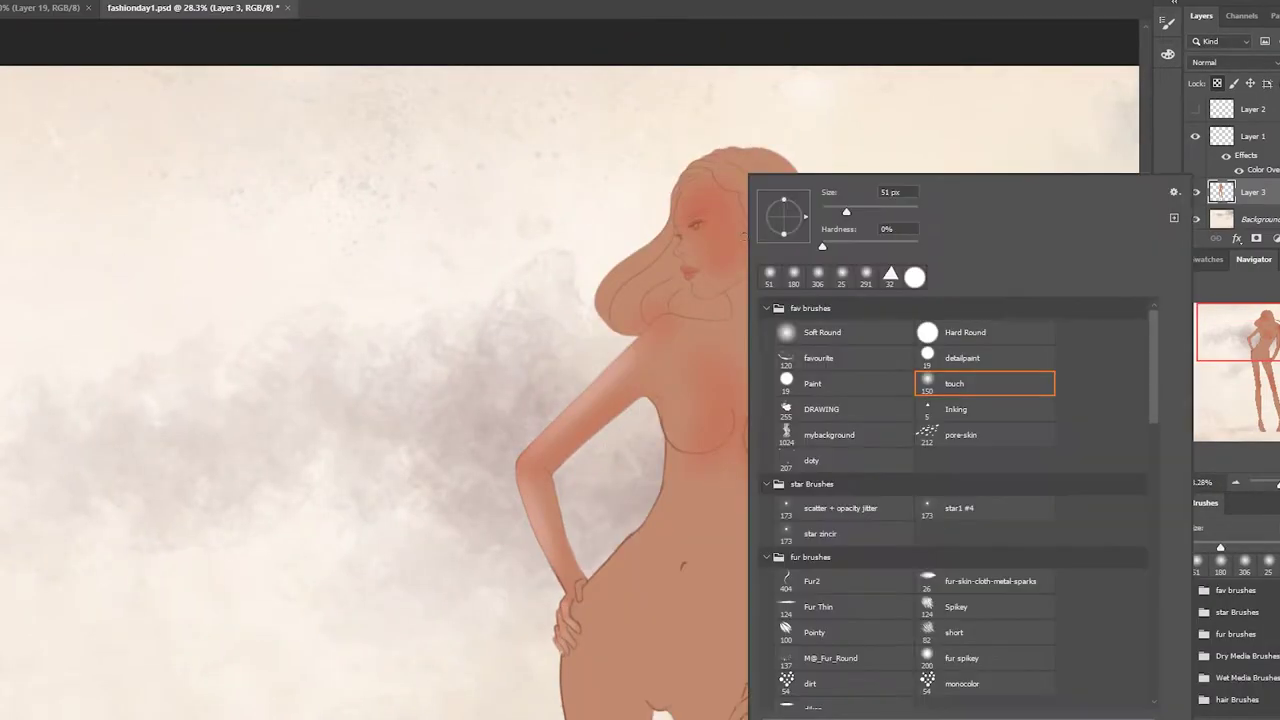
{"action": "key", "text": "Return"}
{"action": "left_click_drag", "start_coordinate": [660, 330], "coordinate": [870, 340]}
{"action": "left_click_drag", "start_coordinate": [740, 395], "coordinate": [735, 450]}
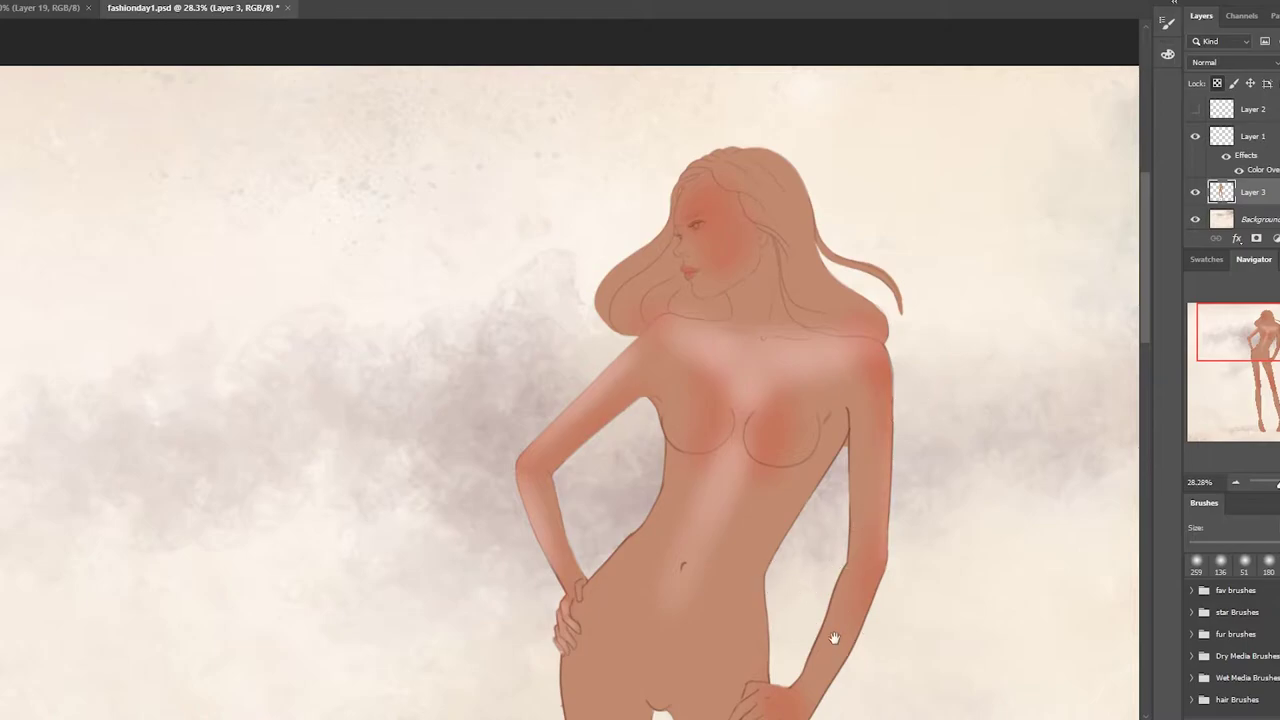
Step: Add more soft highlight strokes across the torso and legs
{"action": "scroll", "coordinate": [600, 180], "scroll_direction": "down", "scroll_amount": 3}
{"action": "scroll", "coordinate": [740, 678], "scroll_direction": "down", "scroll_amount": 3}
{"action": "left_click_drag", "start_coordinate": [825, 200], "coordinate": [909, 509]}
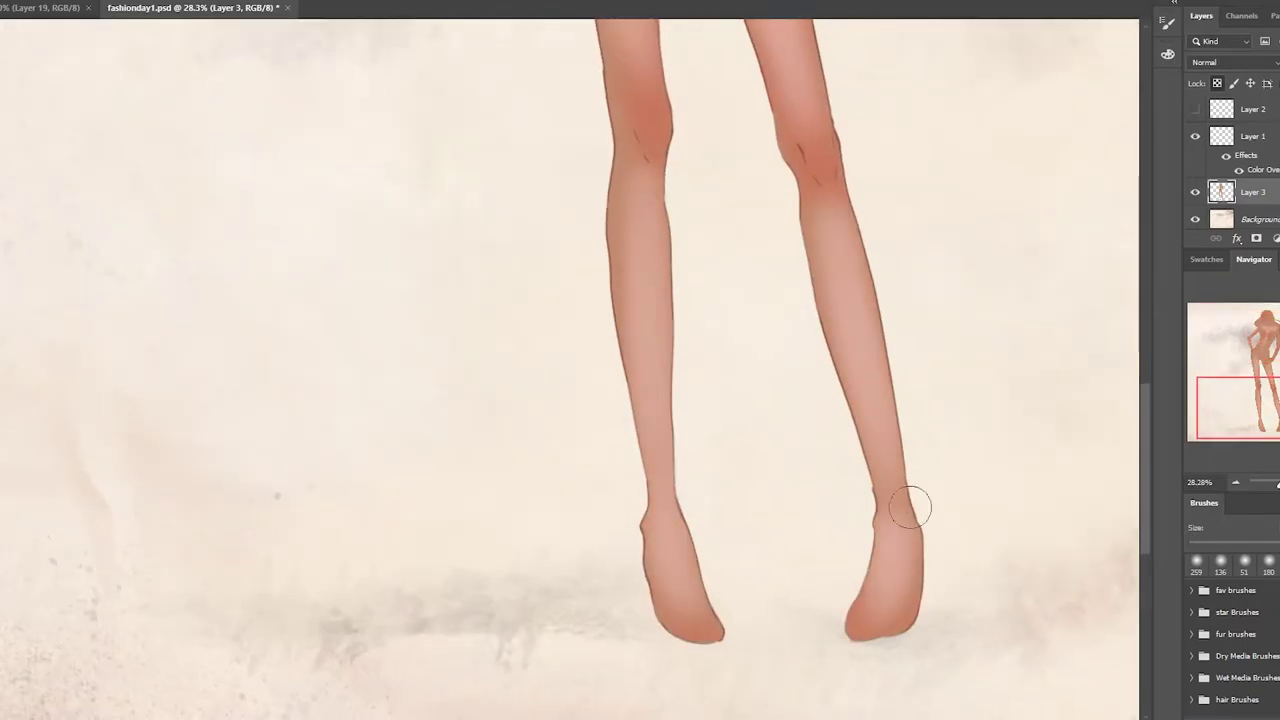
{"action": "scroll", "coordinate": [909, 509], "scroll_direction": "up", "scroll_amount": 5}
{"action": "left_click_drag", "start_coordinate": [740, 470], "coordinate": [670, 570]}
{"action": "left_click_drag", "start_coordinate": [700, 320], "coordinate": [808, 365]}
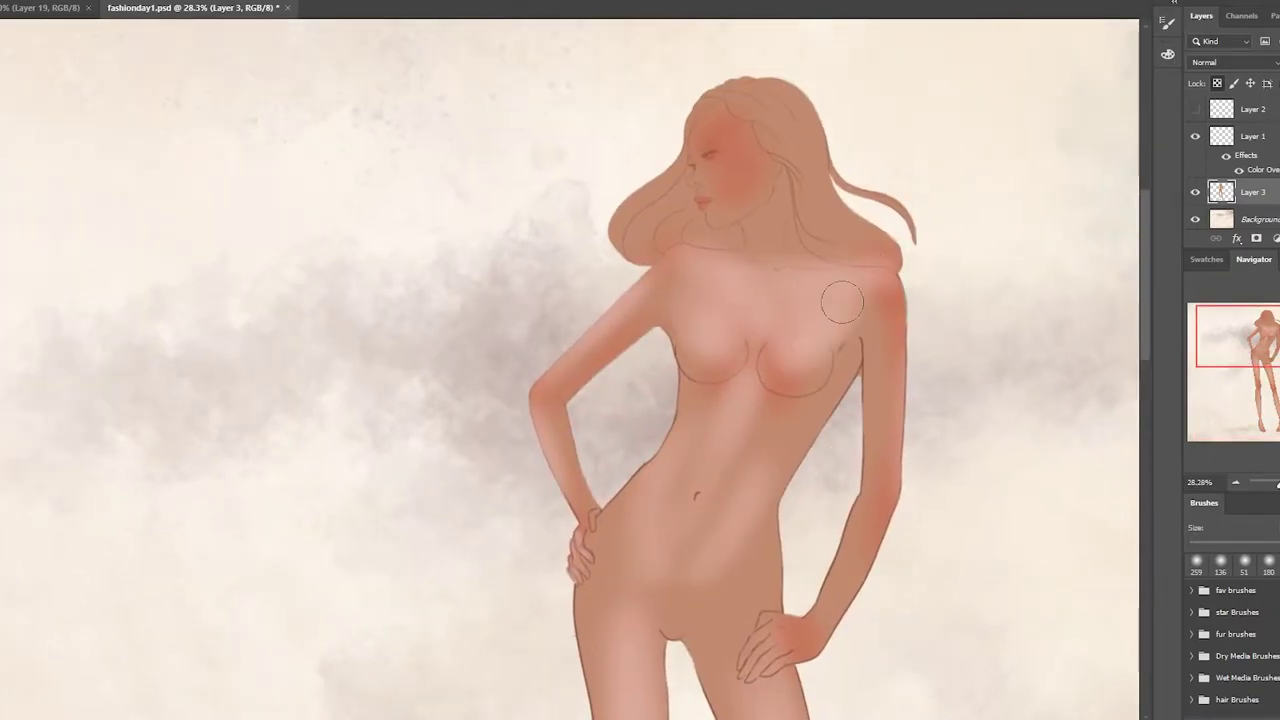
{"action": "scroll", "coordinate": [837, 294], "scroll_direction": "up", "scroll_amount": 5}
Step: Zoom into the face and reopen the brush presets
{"action": "right_click", "coordinate": [737, 180]}
{"action": "key", "text": "Return"}
{"action": "scroll", "coordinate": [652, 315], "scroll_direction": "up", "scroll_amount": 1}
{"action": "right_click", "coordinate": [652, 315]}
Step: With a 32 px brush, draw a dark eyelid line on the line art and lighten the forehead
{"action": "type", "text": "32"}
{"action": "key", "text": "Return"}
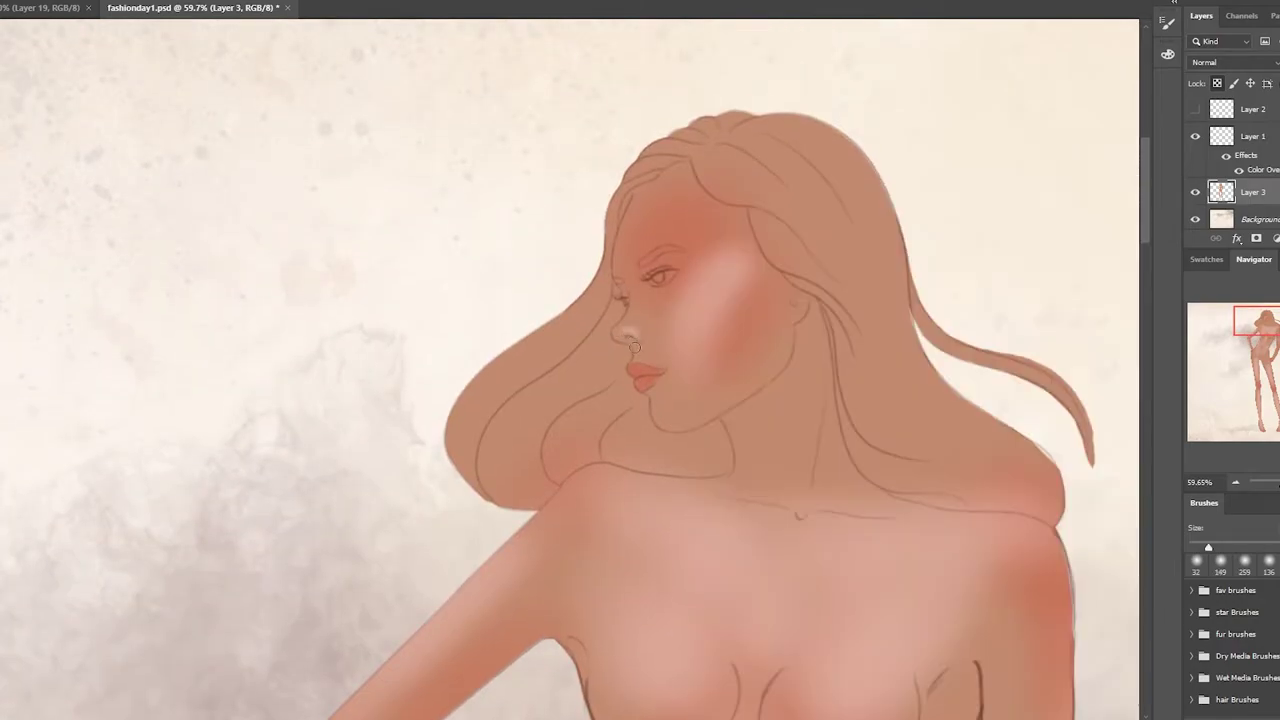
{"action": "key", "text": "alt+bracketright"}
{"action": "left_click_drag", "start_coordinate": [683, 264], "coordinate": [639, 285]}
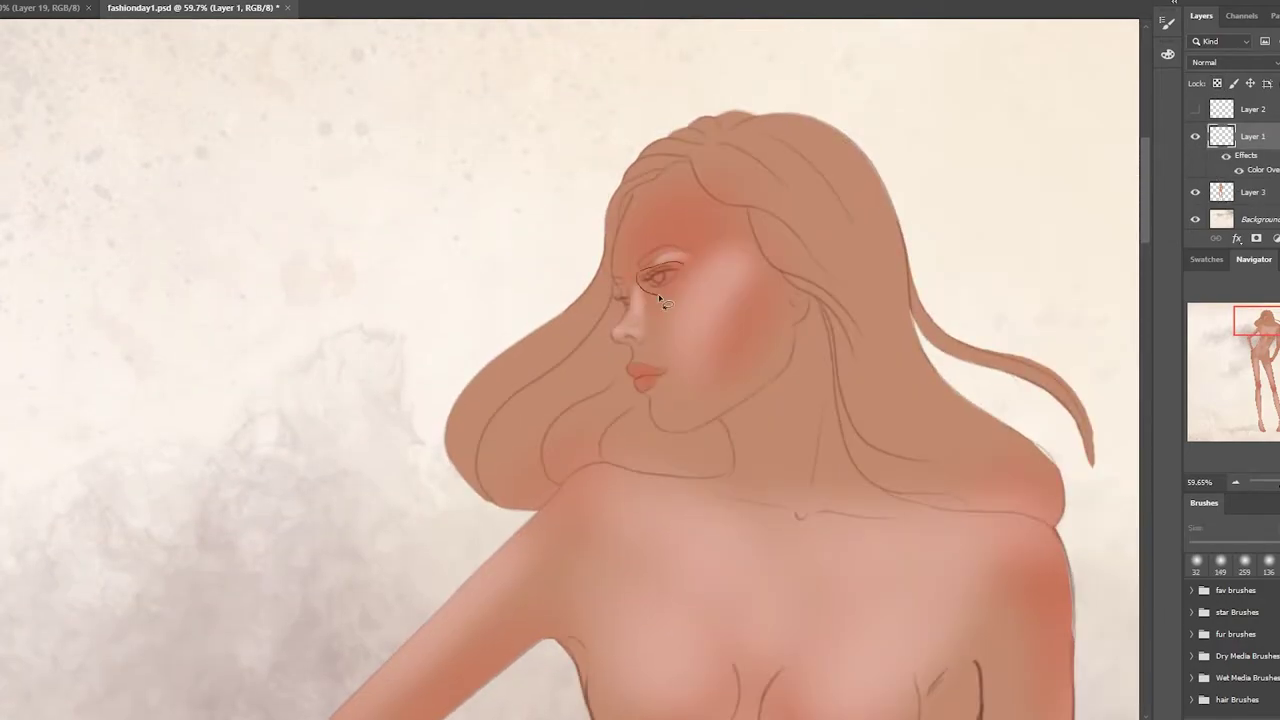
{"action": "key", "text": "alt+bracketleft"}
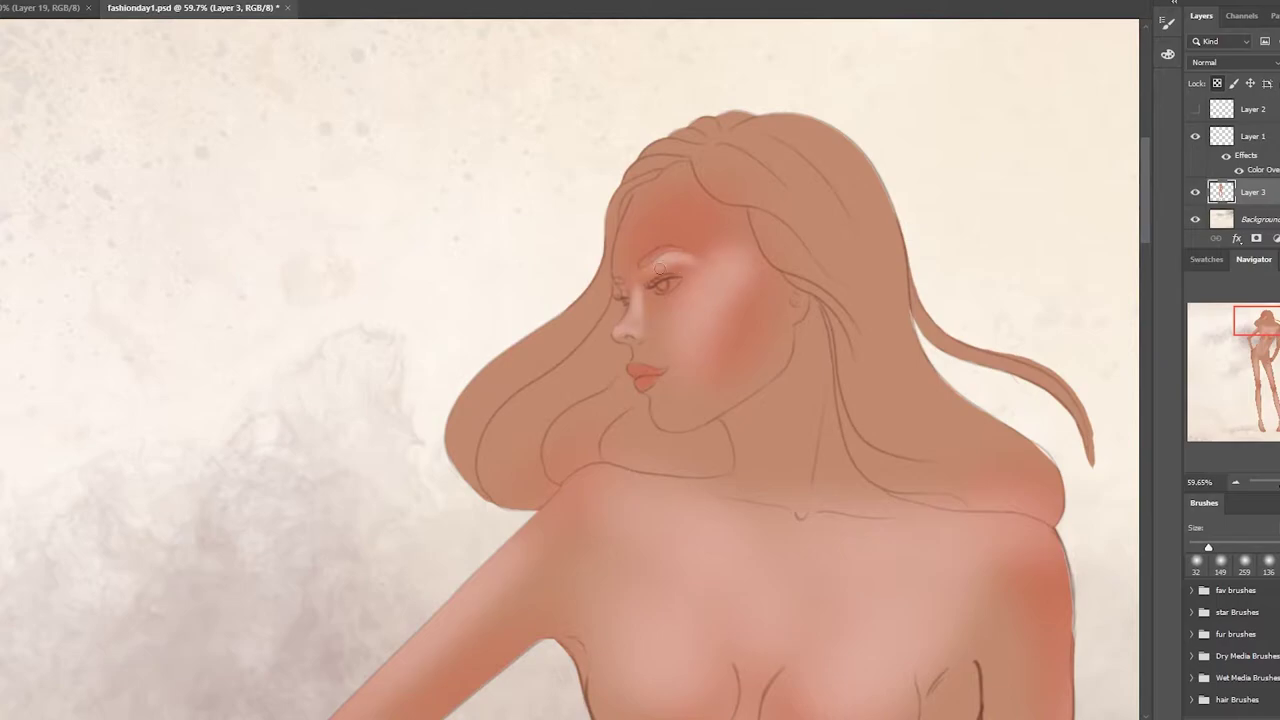
{"action": "left_click_drag", "start_coordinate": [740, 228], "coordinate": [614, 291]}
Step: Switch to the soft touch brush and highlight the cheek
{"action": "right_click", "coordinate": [662, 172]}
{"action": "double_click", "coordinate": [900, 380]}
{"action": "right_click", "coordinate": [732, 160]}
{"action": "double_click", "coordinate": [970, 368]}
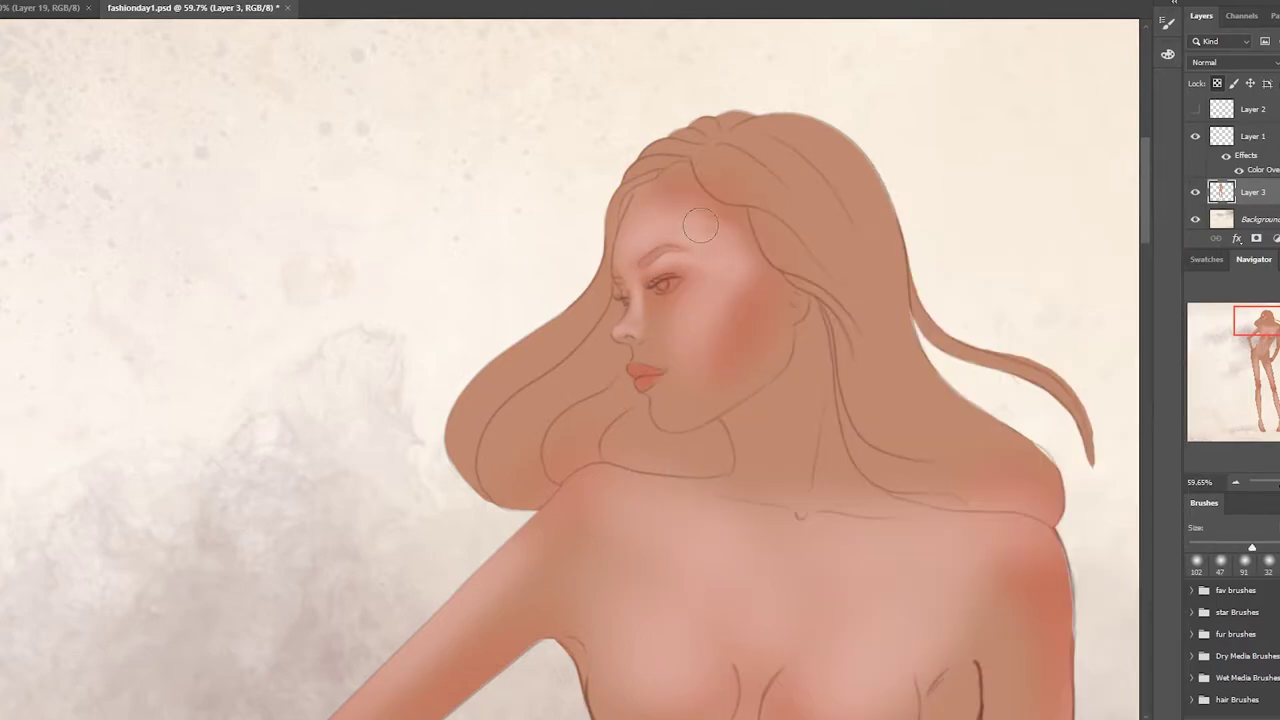
{"action": "right_click", "coordinate": [693, 321]}
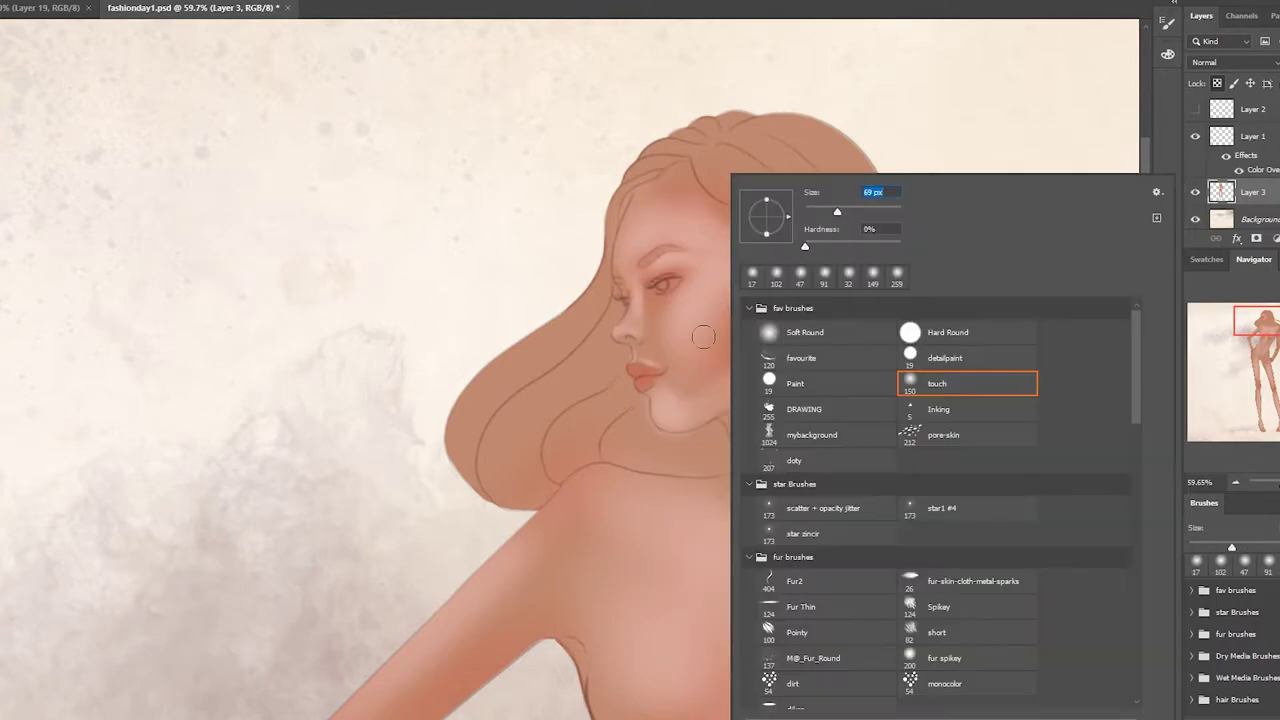
{"action": "key", "text": "Return"}
{"action": "left_click_drag", "start_coordinate": [693, 321], "coordinate": [705, 265]}
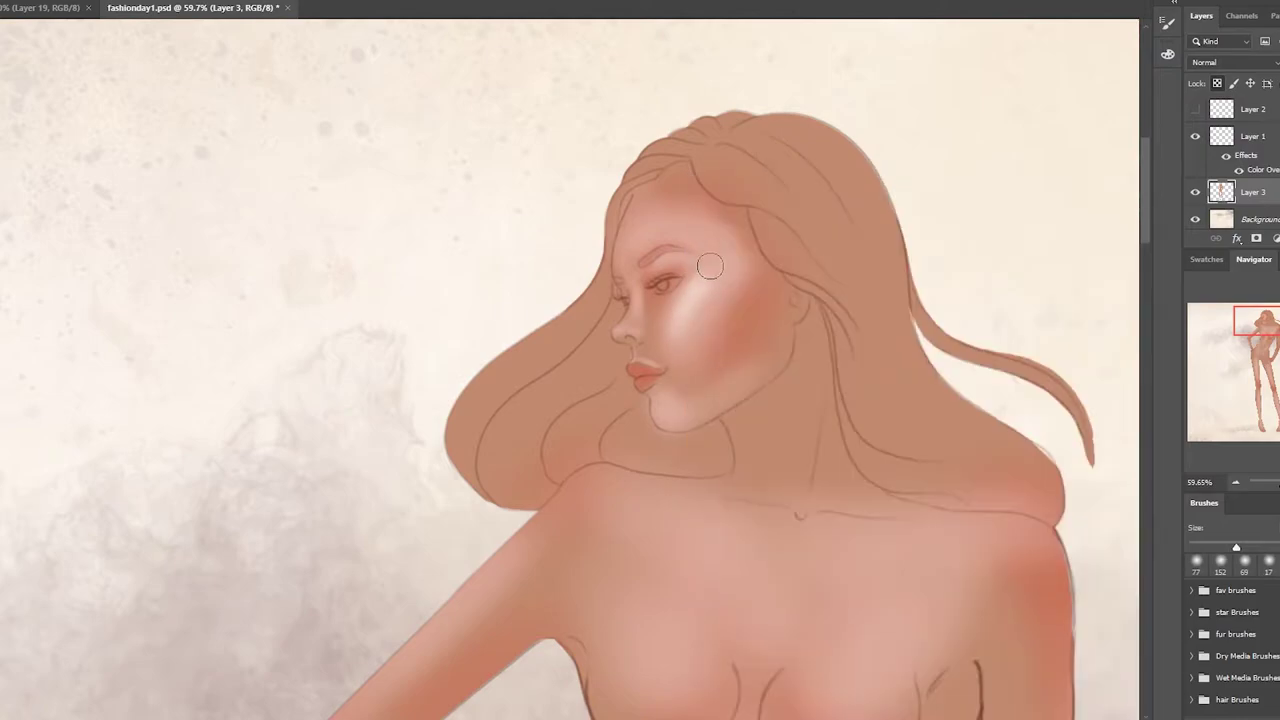
{"action": "left_click_drag", "start_coordinate": [760, 390], "coordinate": [802, 305]}
Step: With a 31 px brush, lighten the nose bridge and darken the jaw and neck shadows
{"action": "right_click", "coordinate": [651, 325]}
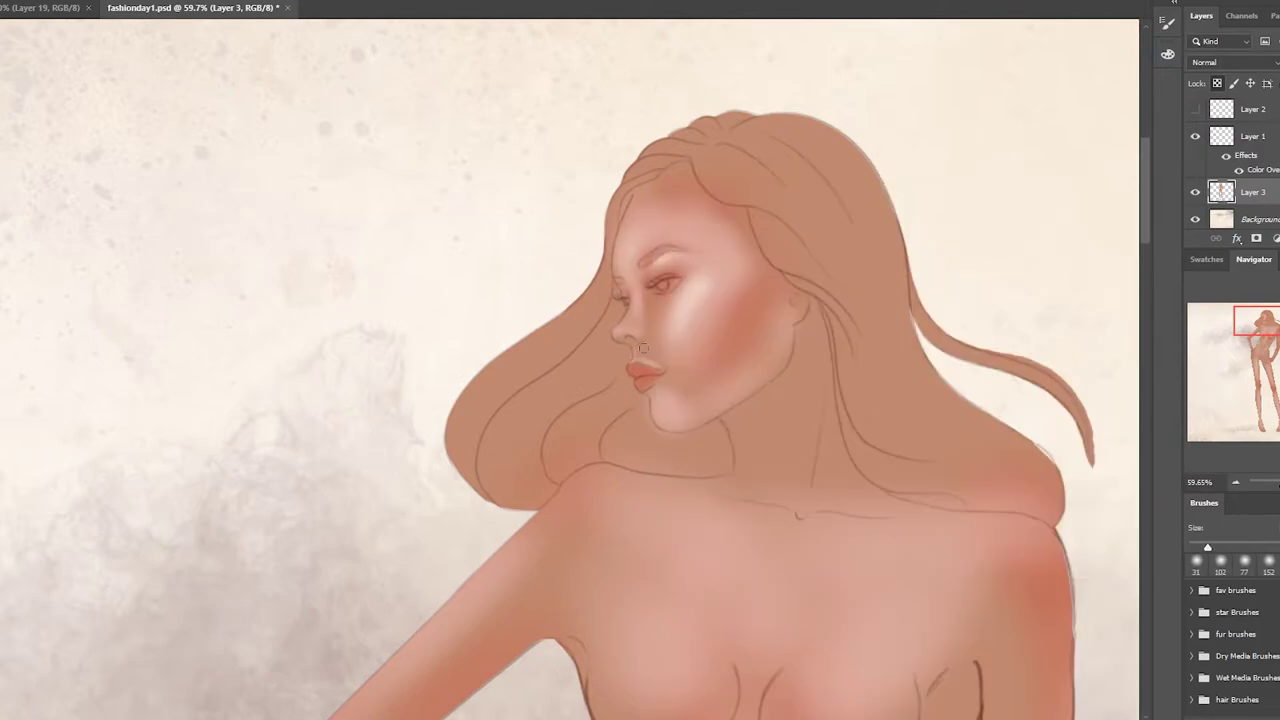
{"action": "left_click_drag", "start_coordinate": [645, 290], "coordinate": [655, 325]}
{"action": "left_click_drag", "start_coordinate": [726, 416], "coordinate": [800, 340]}
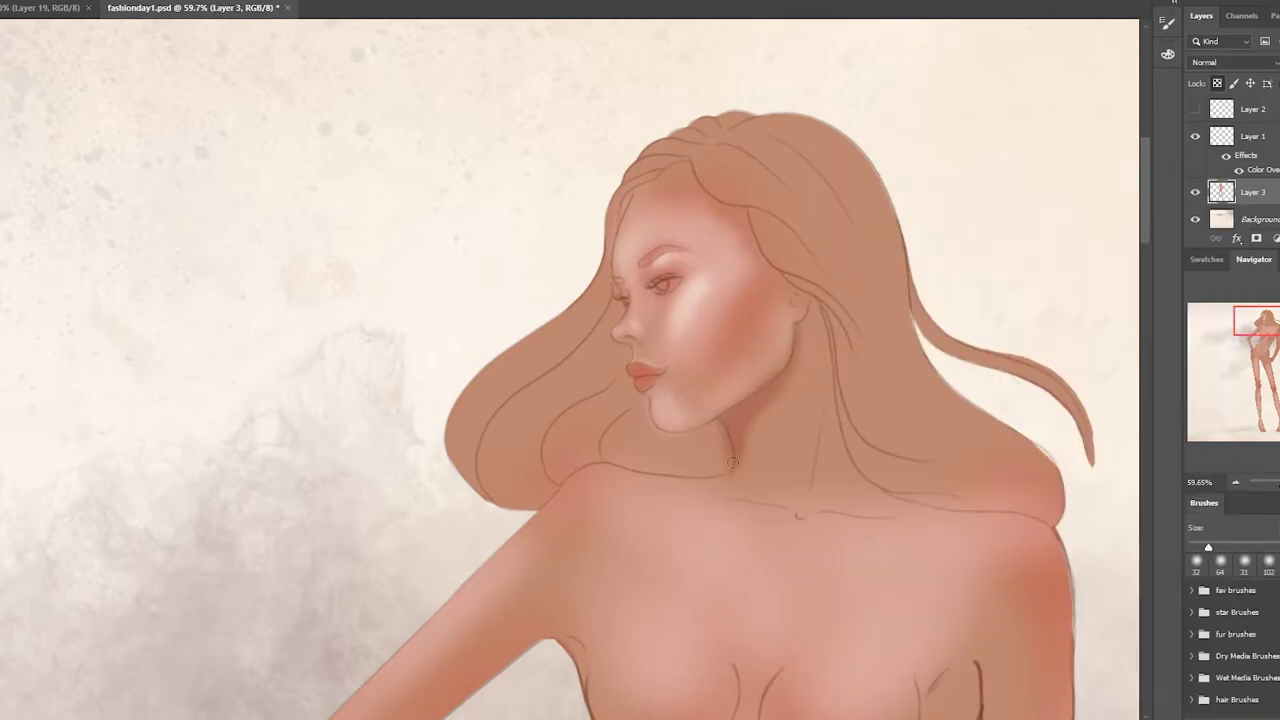
{"action": "left_click_drag", "start_coordinate": [815, 400], "coordinate": [850, 505]}
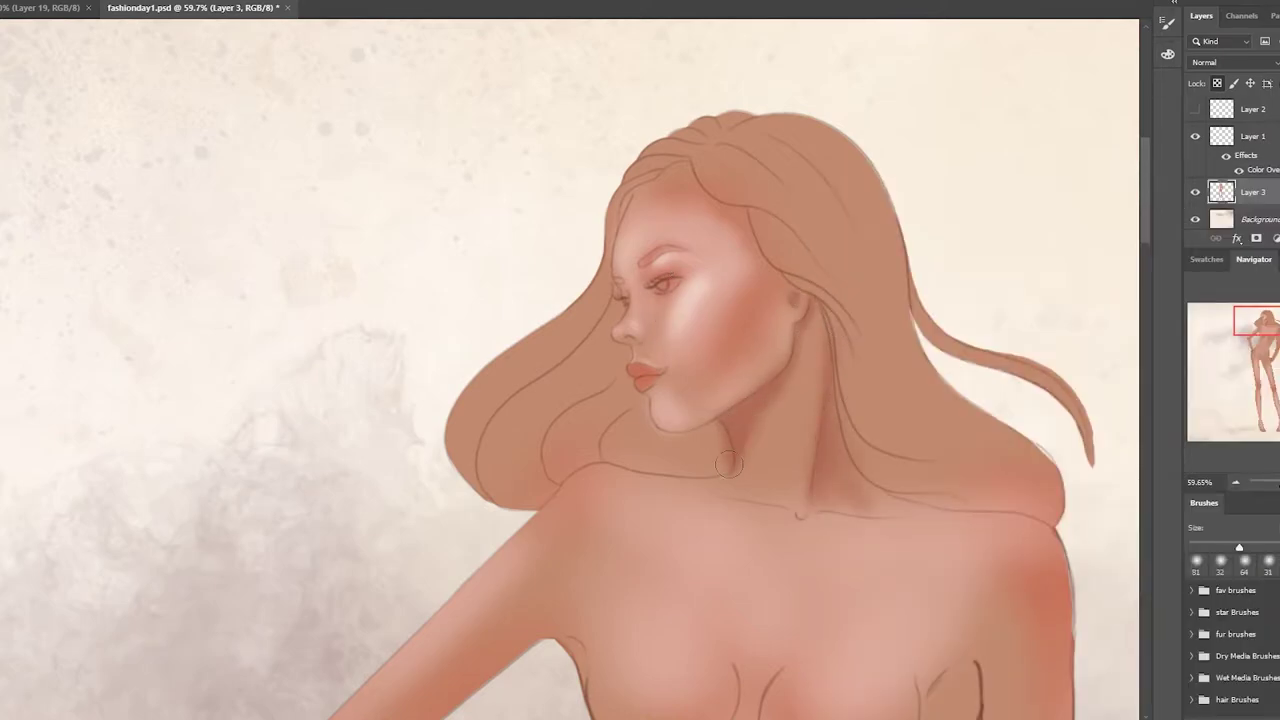
Step: Darken and define the eyebrow with a smaller brush
{"action": "right_click", "coordinate": [772, 180]}
{"action": "left_click", "coordinate": [686, 278]}
{"action": "left_click_drag", "start_coordinate": [643, 264], "coordinate": [680, 249]}
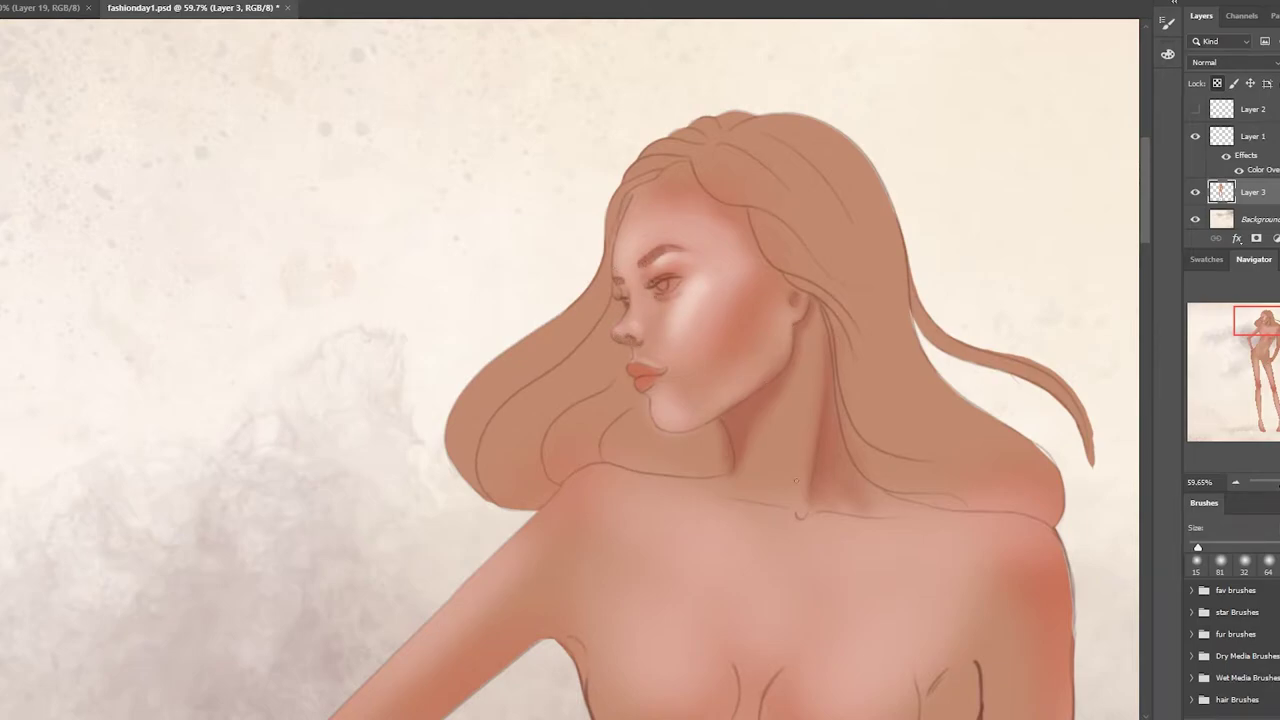
Step: Move down the figure, switching between 161, 228 and 130 px brushes to shade the legs
{"action": "scroll", "coordinate": [796, 481], "scroll_direction": "down", "scroll_amount": 5}
{"action": "right_click", "coordinate": [823, 174]}
{"action": "double_click", "coordinate": [1057, 377]}
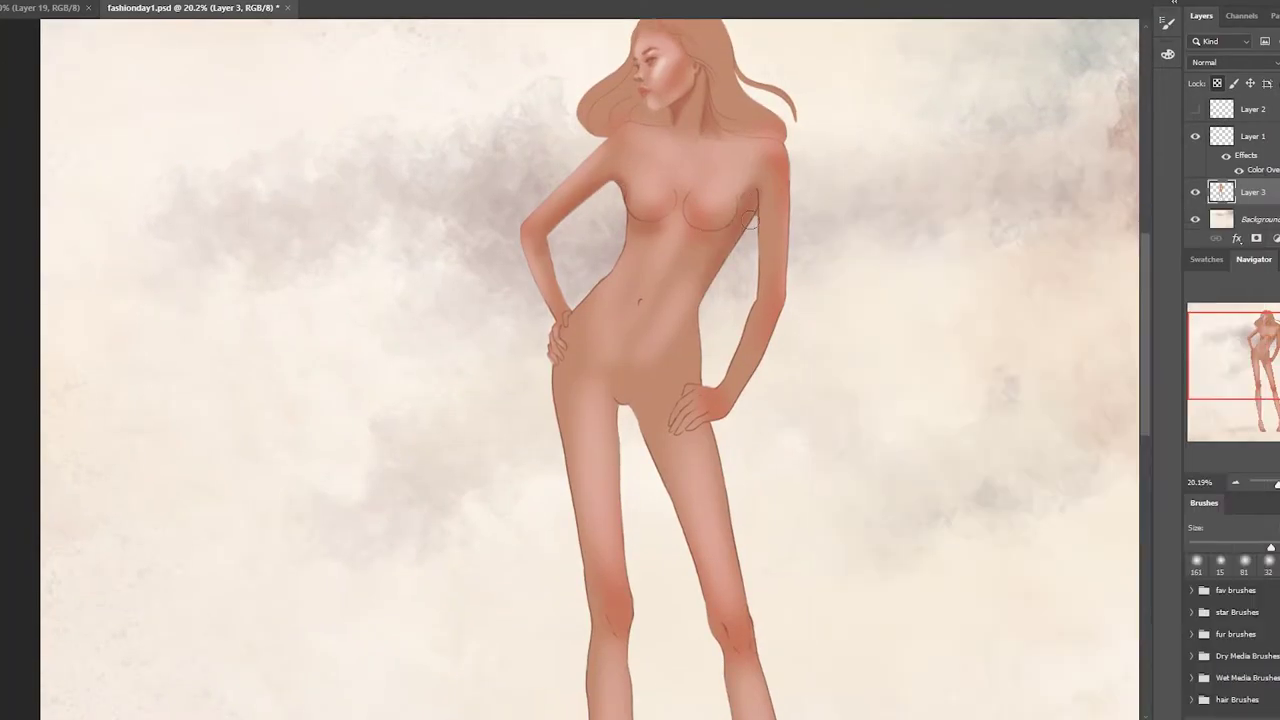
{"action": "scroll", "coordinate": [686, 383], "scroll_direction": "down", "scroll_amount": 5}
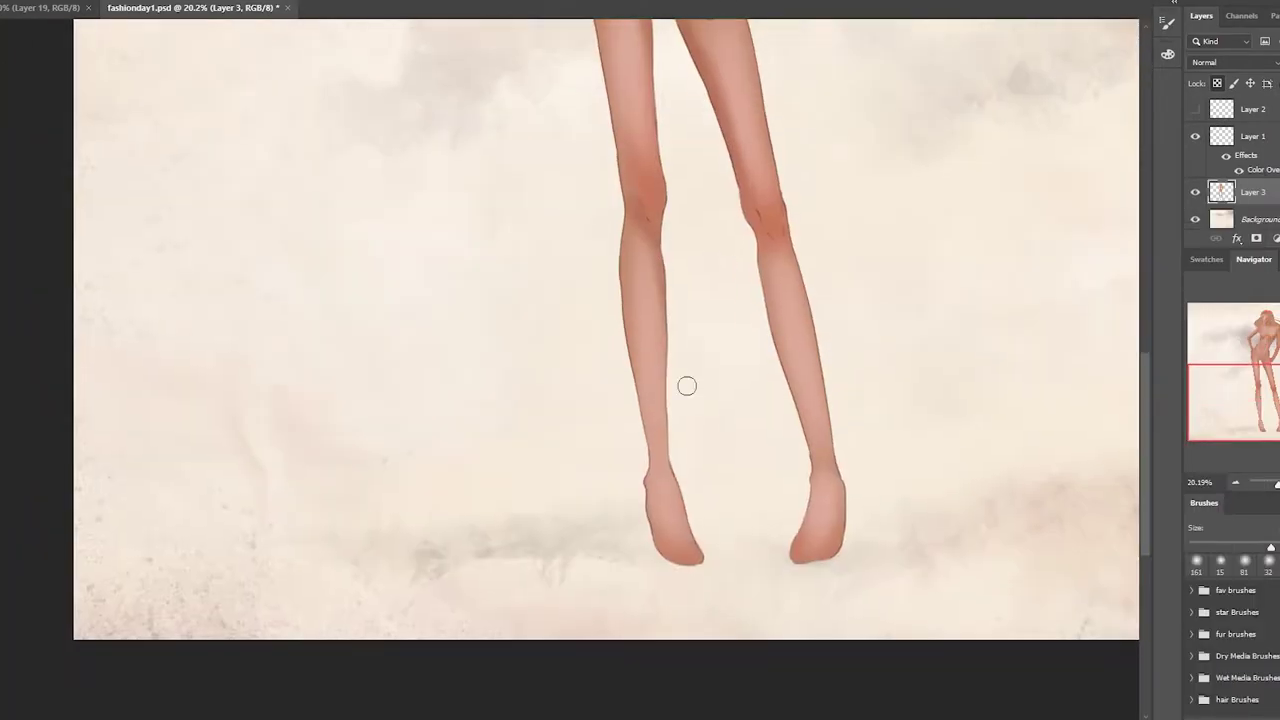
{"action": "right_click", "coordinate": [645, 255]}
{"action": "double_click", "coordinate": [1000, 380]}
{"action": "scroll", "coordinate": [857, 548], "scroll_direction": "up", "scroll_amount": 4}
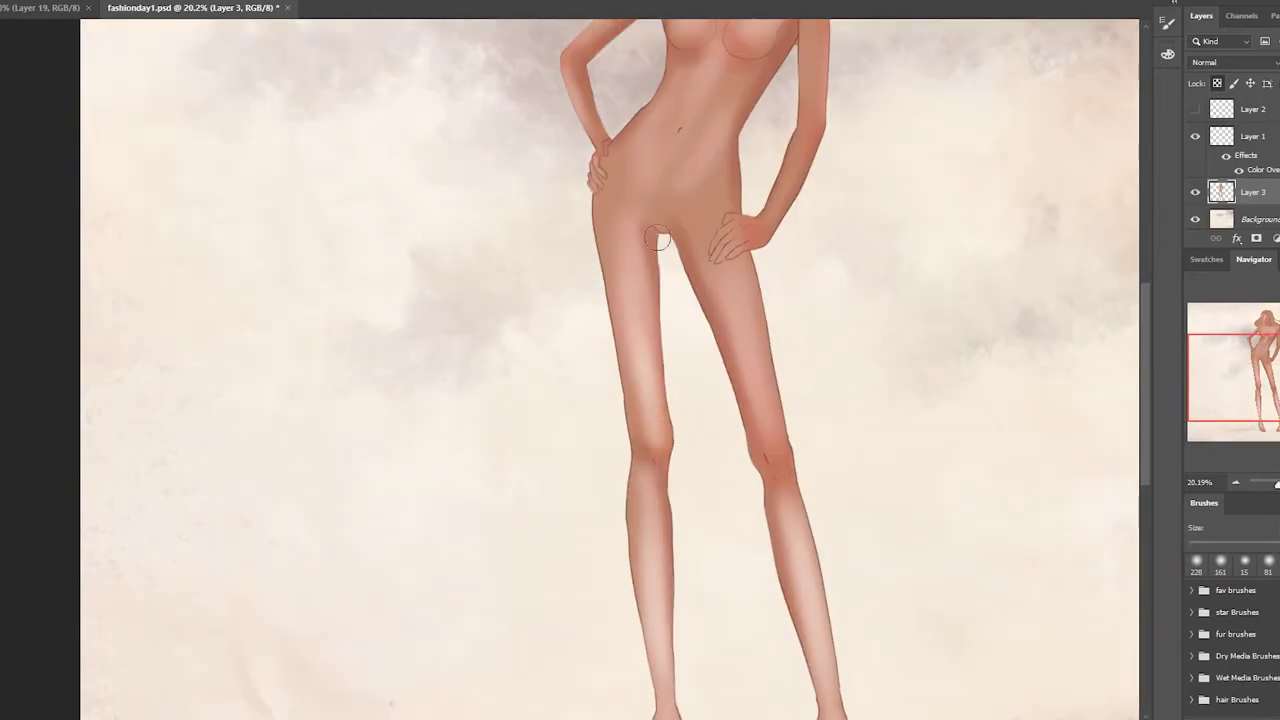
{"action": "scroll", "coordinate": [657, 239], "scroll_direction": "up", "scroll_amount": 3}
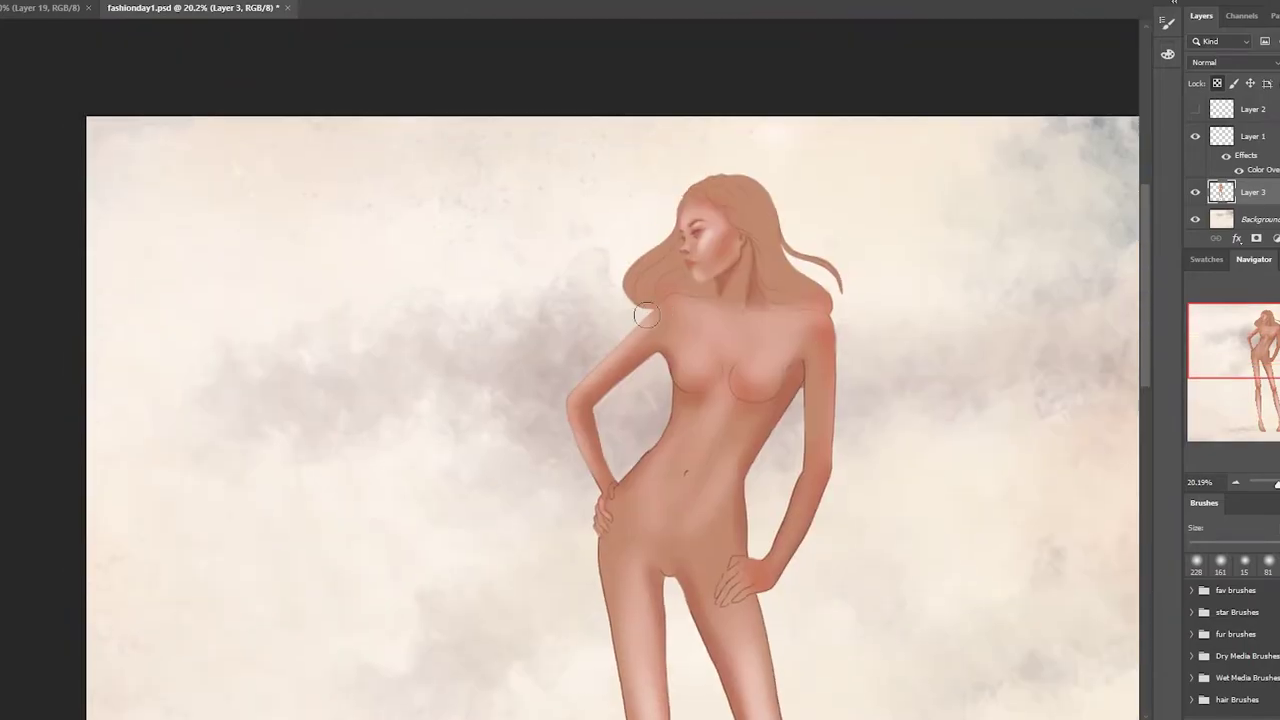
{"action": "right_click", "coordinate": [727, 322]}
{"action": "double_click", "coordinate": [1000, 374]}
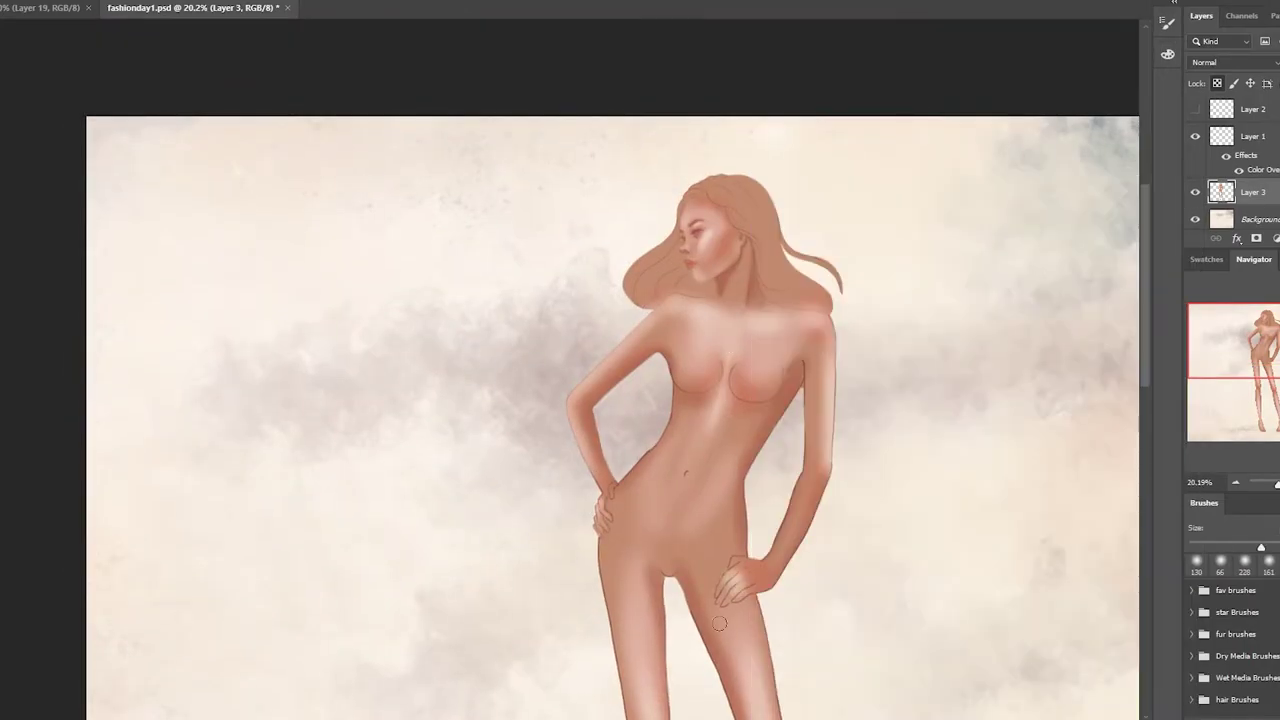
Step: Merge Layer 3 down into Layer 1 and select the detailpaint brush
{"action": "left_click", "coordinate": [1250, 136], "text": "shift"}
{"action": "key", "text": "ctrl+e"}
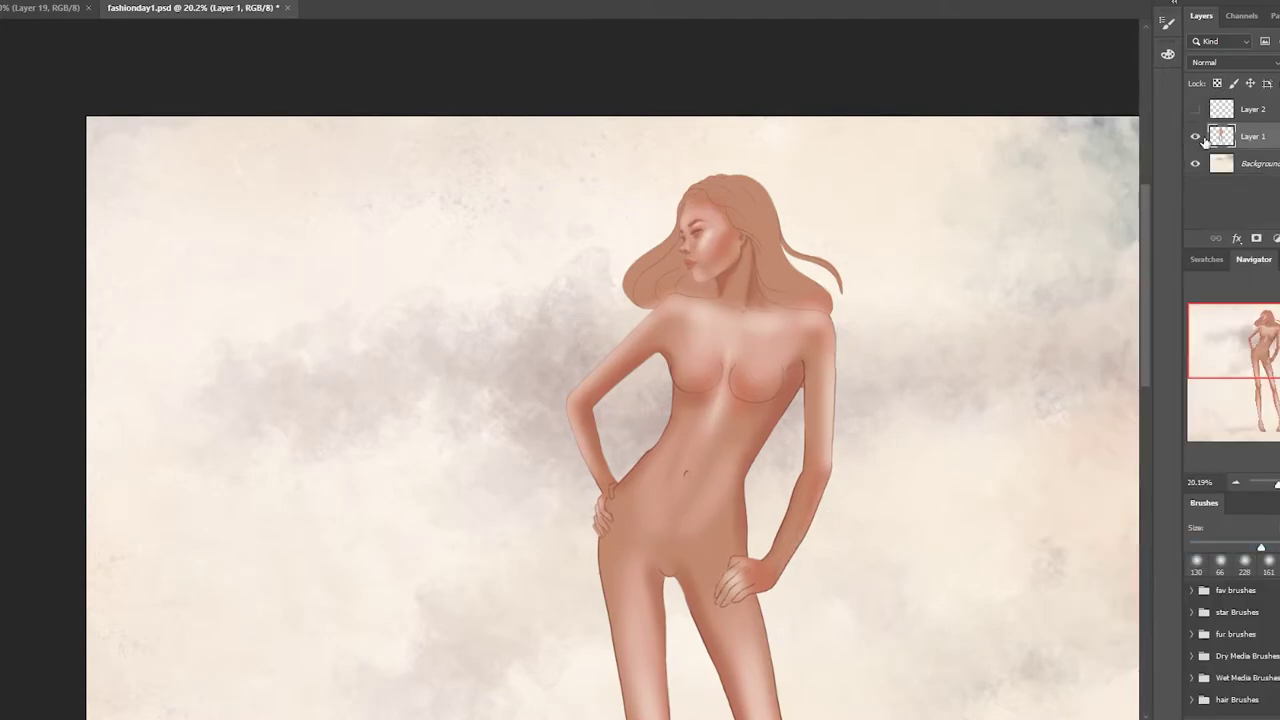
{"action": "scroll", "coordinate": [772, 208], "scroll_direction": "up", "scroll_amount": 4}
{"action": "right_click", "coordinate": [751, 329]}
{"action": "left_click", "coordinate": [965, 358]}
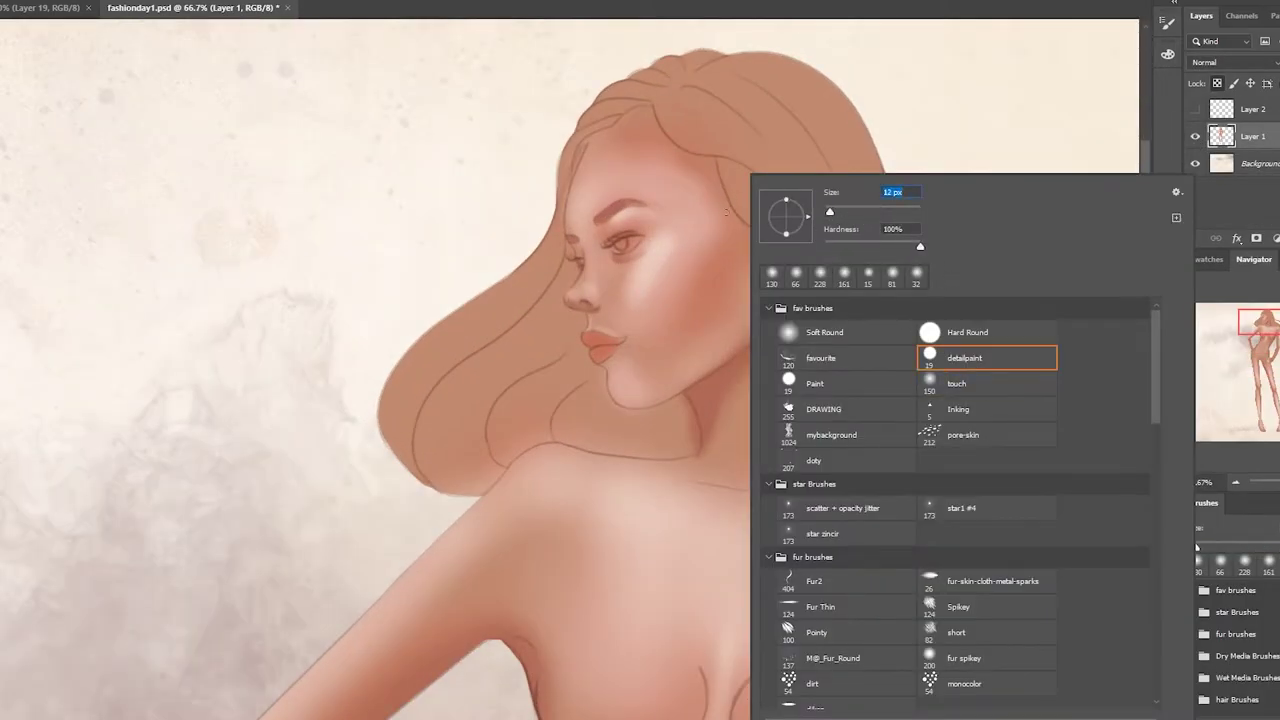
{"action": "key", "text": "Return"}
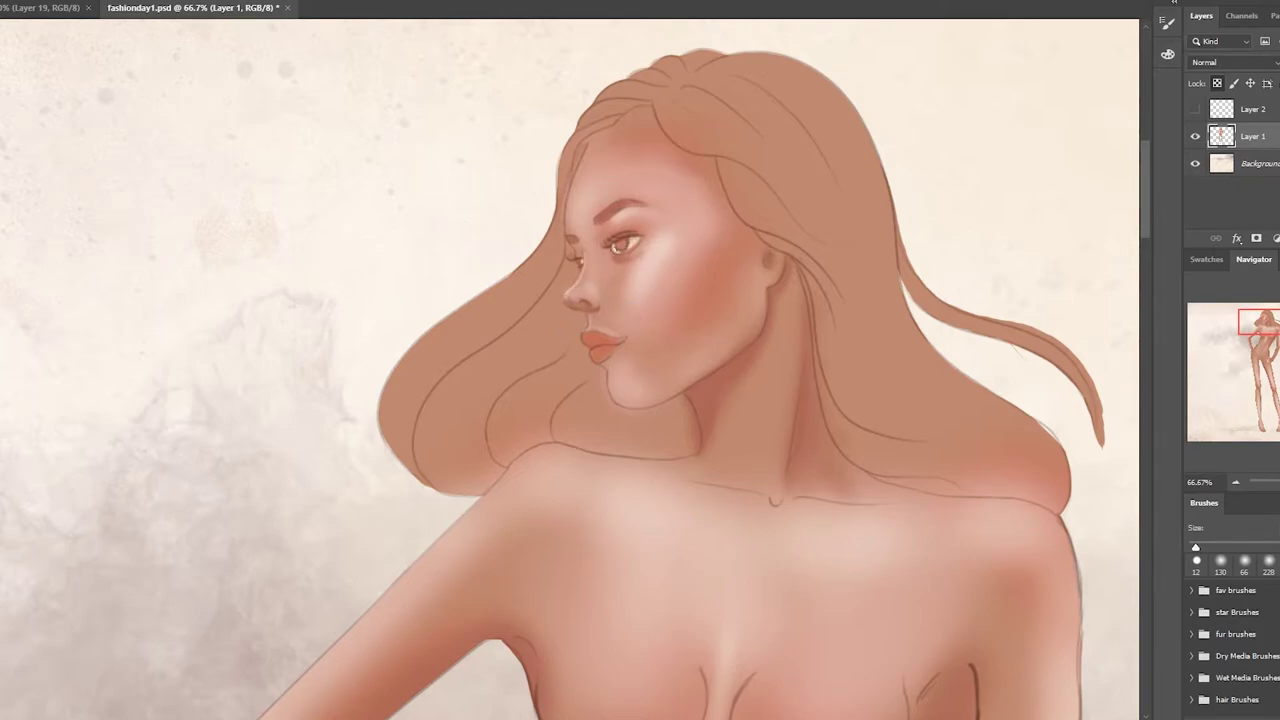
Step: Work on the eyes, resizing the detail brush through 7, 18, 34, 21 and 7 px
{"action": "right_click", "coordinate": [882, 406]}
{"action": "right_click", "coordinate": [590, 309]}
{"action": "double_click", "coordinate": [843, 374]}
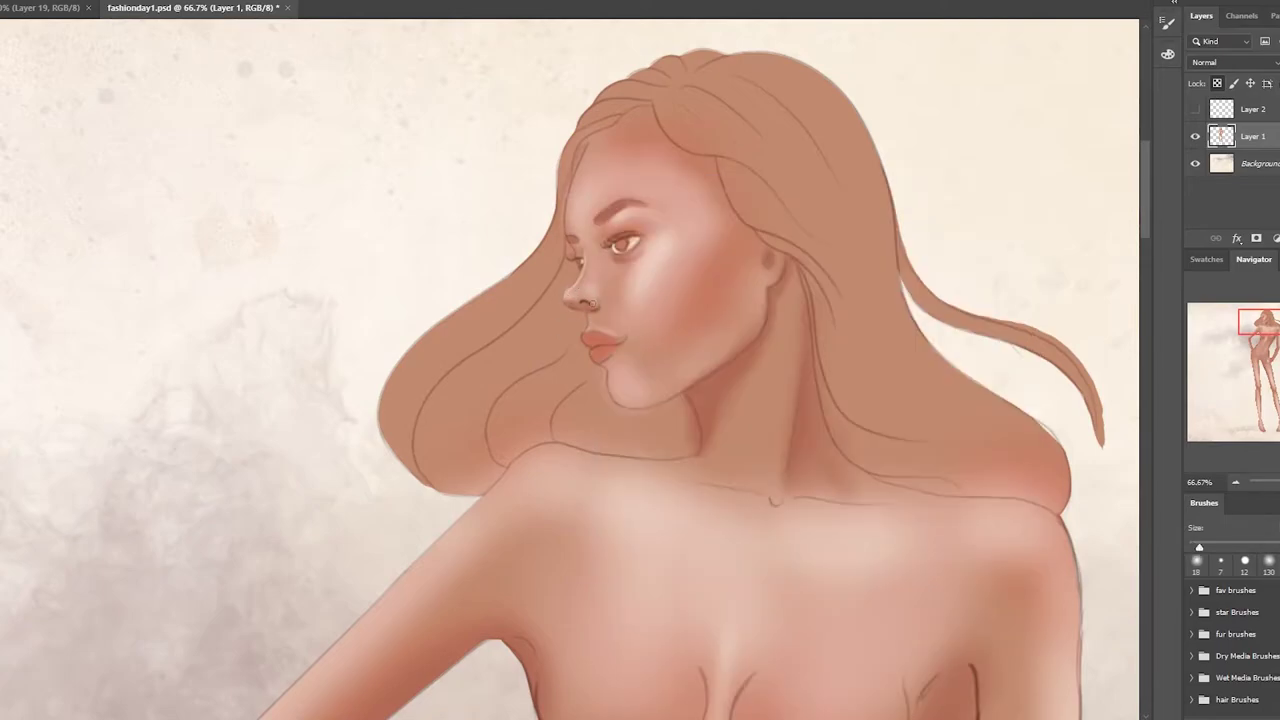
{"action": "right_click", "coordinate": [600, 299]}
{"action": "double_click", "coordinate": [595, 266]}
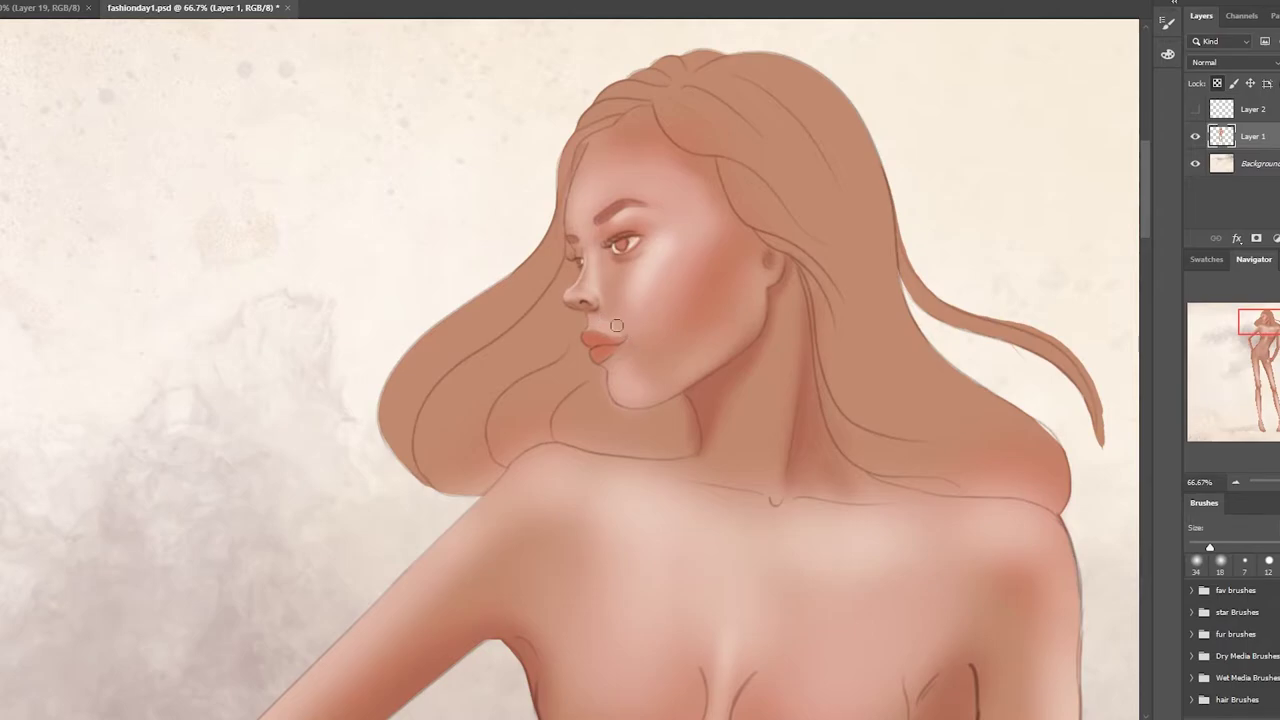
{"action": "right_click", "coordinate": [698, 368]}
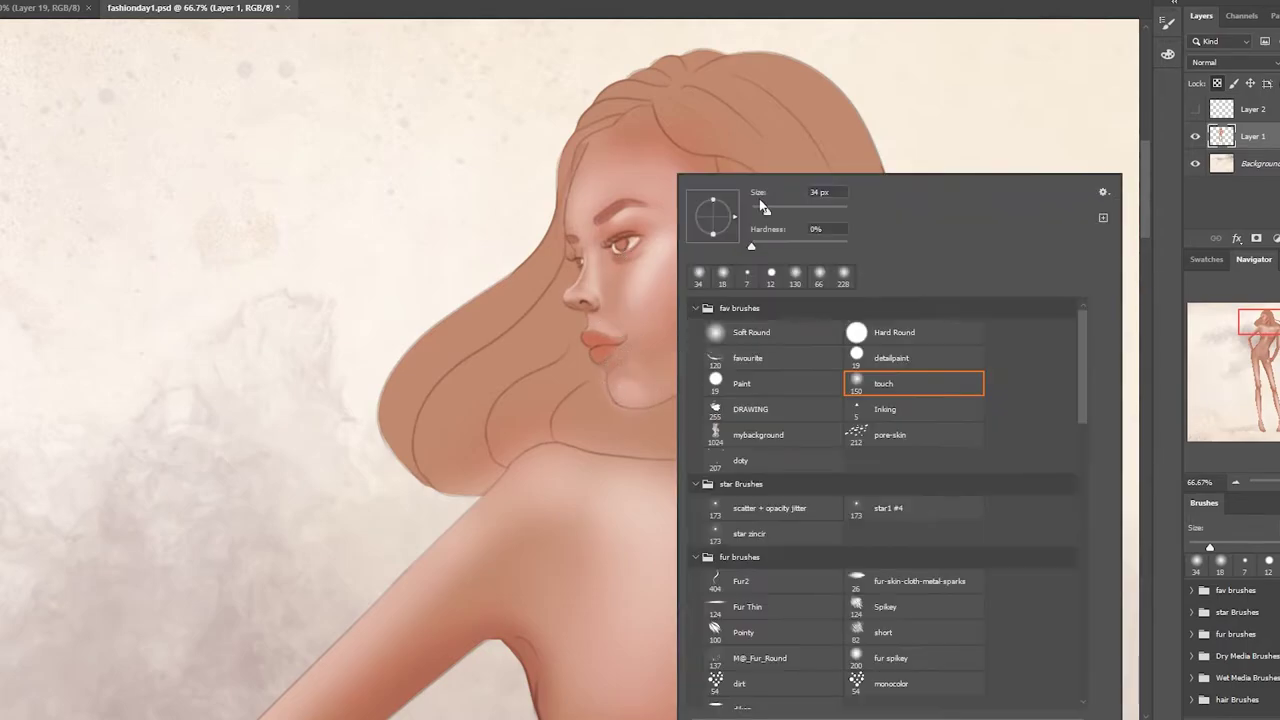
{"action": "left_click_drag", "start_coordinate": [762, 205], "coordinate": [756, 205]}
{"action": "left_click", "coordinate": [741, 341]}
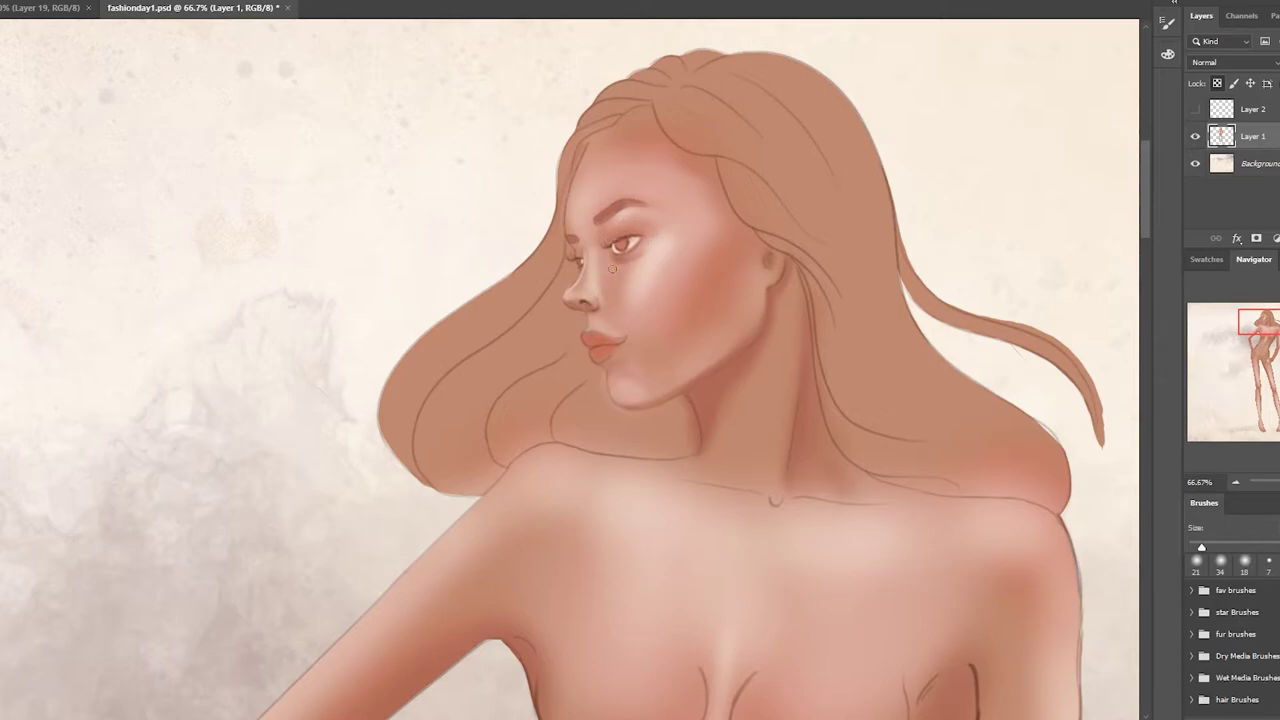
{"action": "key", "text": "bracketleft"}
{"action": "key", "text": "bracketleft"}
{"action": "key", "text": "bracketleft"}
Step: Highlight the lips with a 7 px brush and dot a beauty mark above the upper lip
{"action": "right_click", "coordinate": [642, 250]}
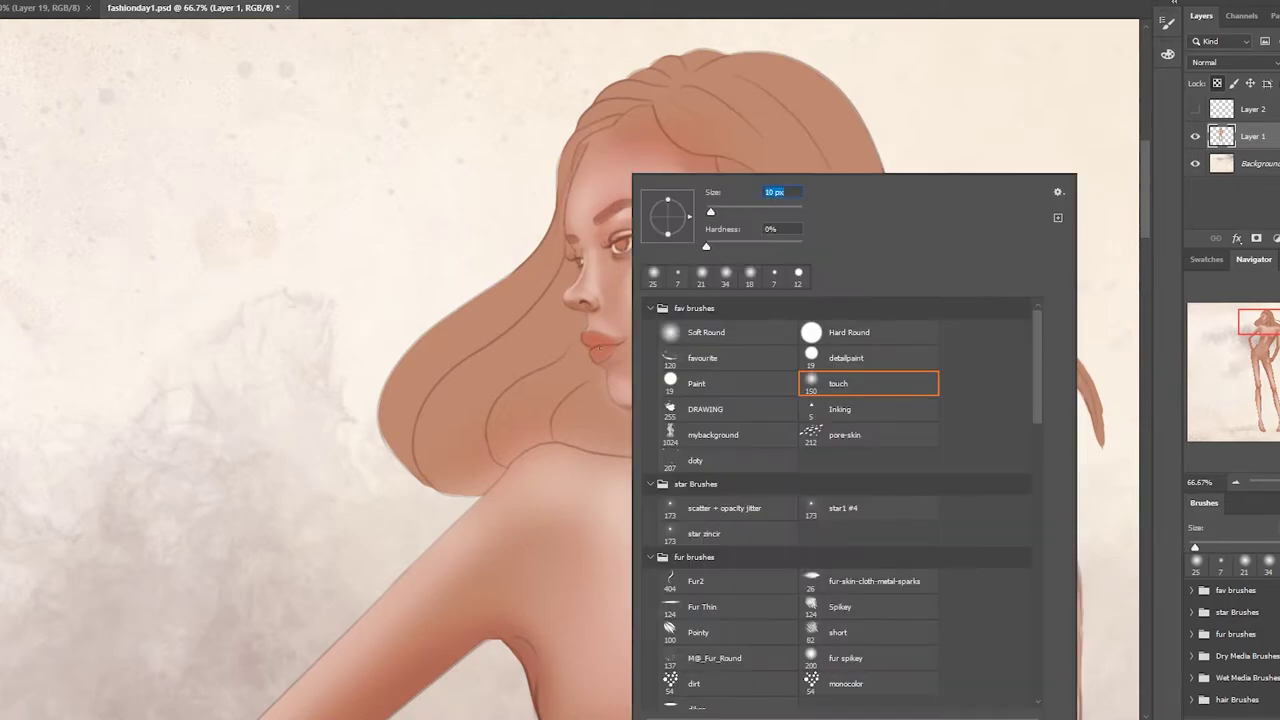
{"action": "key", "text": "Return"}
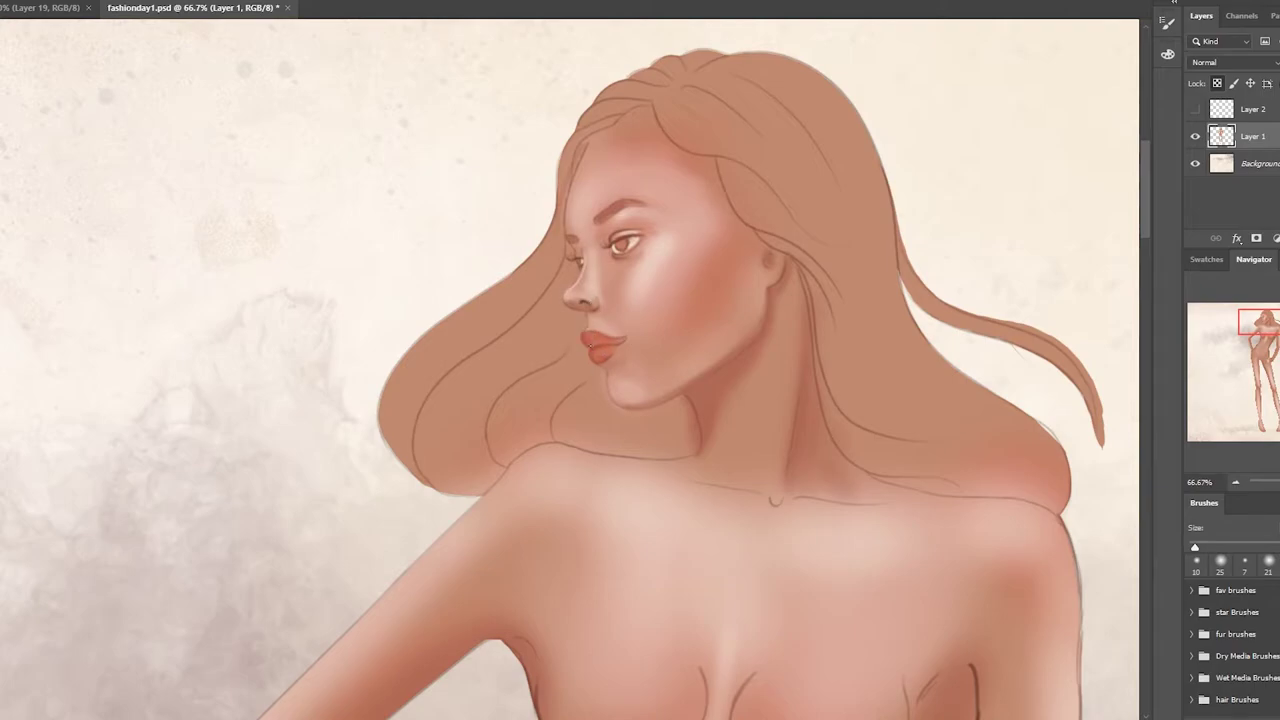
{"action": "right_click", "coordinate": [595, 345]}
{"action": "left_click", "coordinate": [886, 380]}
{"action": "key", "text": "Return"}
{"action": "left_click_drag", "start_coordinate": [604, 345], "coordinate": [601, 343]}
{"action": "left_click", "coordinate": [614, 330]}
Step: Switch brush preset and lasso the shoulder, neck and face-edge area
{"action": "right_click", "coordinate": [612, 245]}
{"action": "double_click", "coordinate": [863, 357]}
{"action": "left_click_drag", "start_coordinate": [560, 455], "coordinate": [690, 400]}
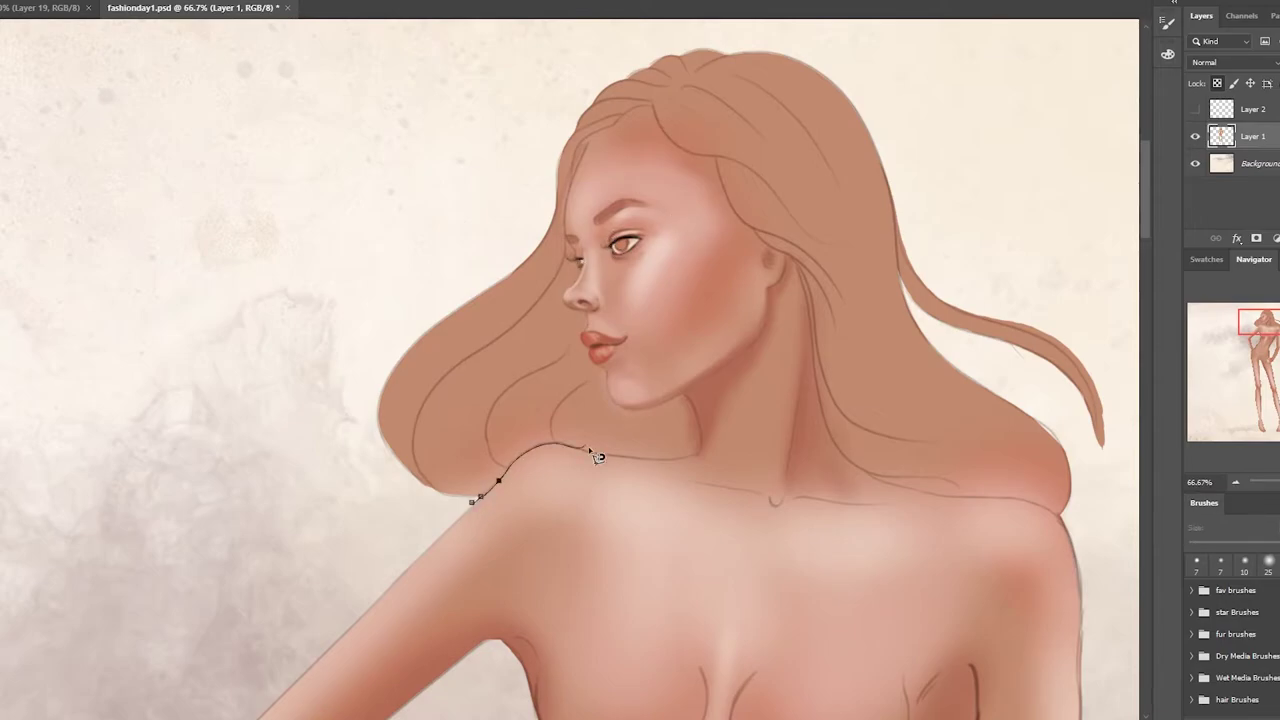
{"action": "left_click_drag", "start_coordinate": [566, 262], "coordinate": [592, 148]}
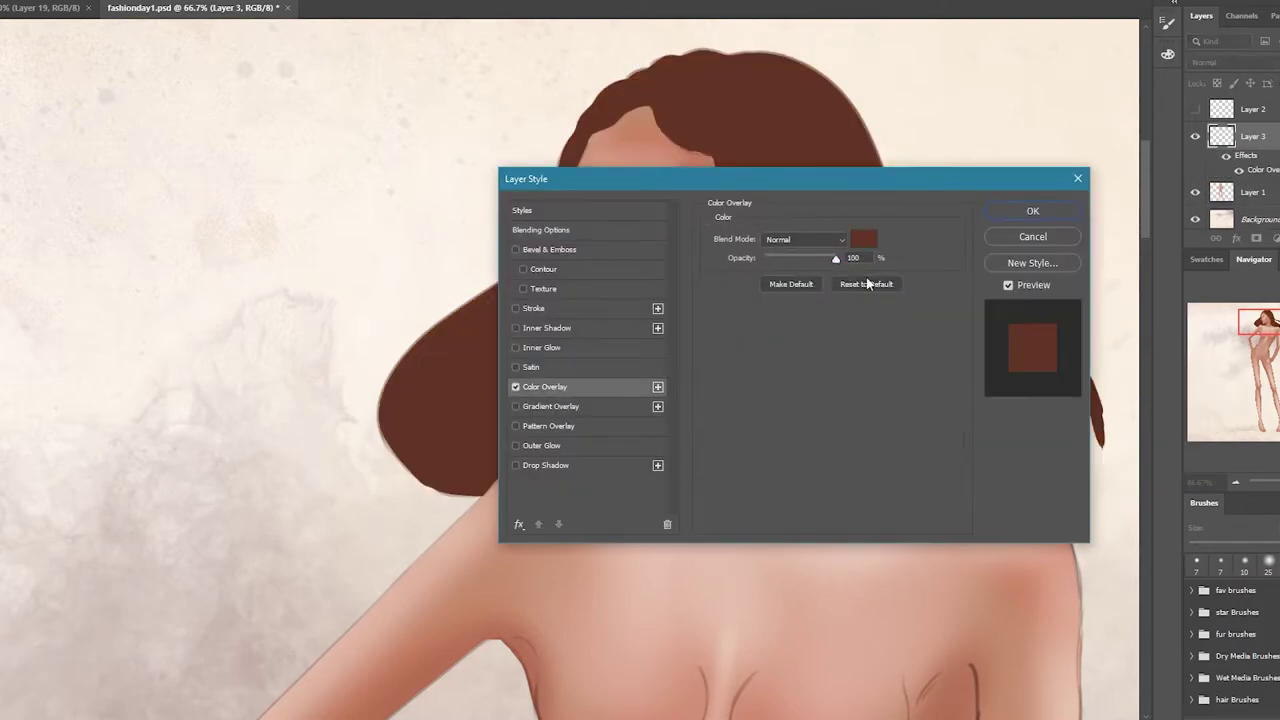
Step: Set Layer 3's Color Overlay to Multiply with a warm medium brown and confirm
{"action": "left_click", "coordinate": [1033, 210]}
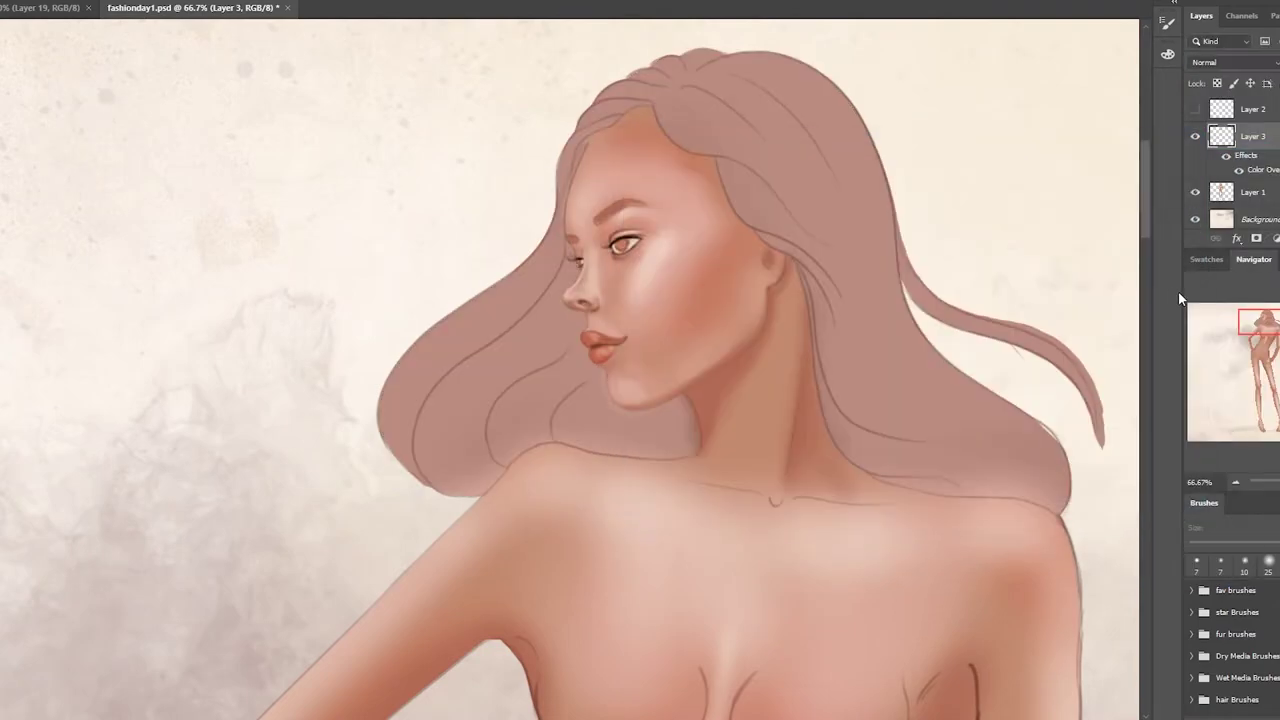
{"action": "double_click", "coordinate": [1194, 158]}
{"action": "left_click", "coordinate": [931, 346]}
{"action": "left_click", "coordinate": [1250, 199]}
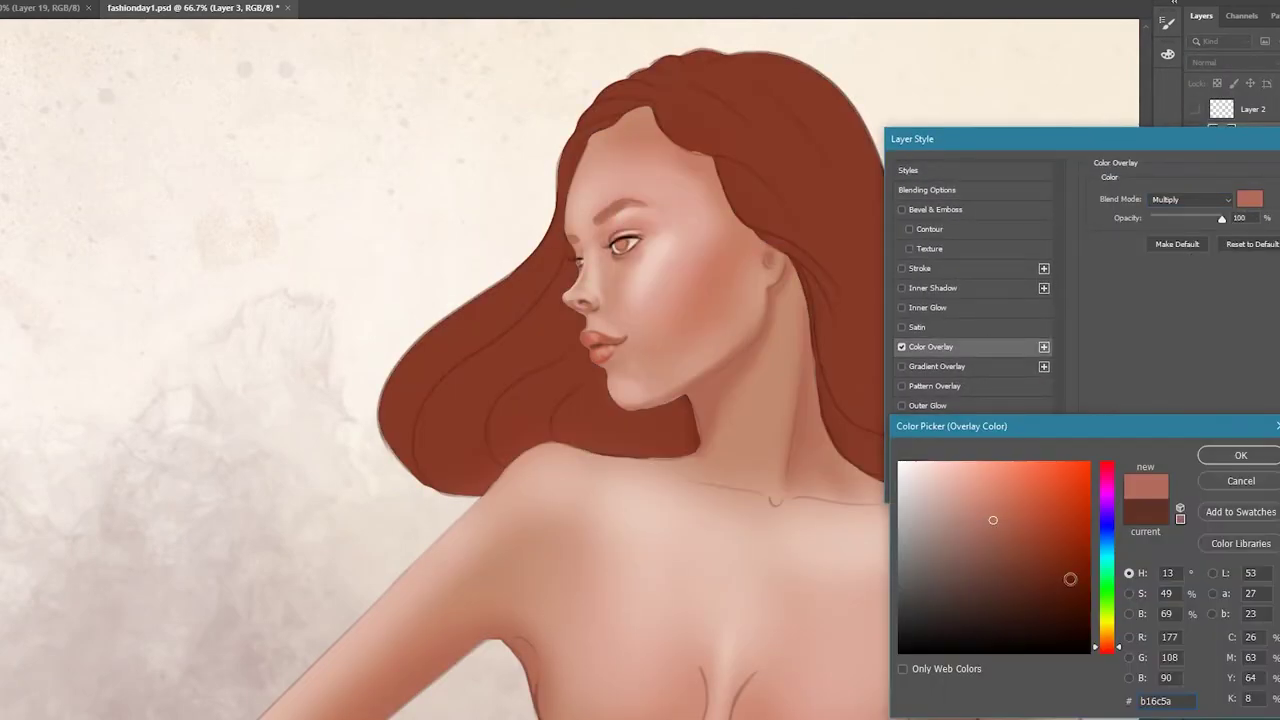
{"action": "left_click", "coordinate": [981, 590]}
{"action": "left_click", "coordinate": [957, 549]}
{"action": "left_click", "coordinate": [1240, 455]}
{"action": "key", "text": "Return"}
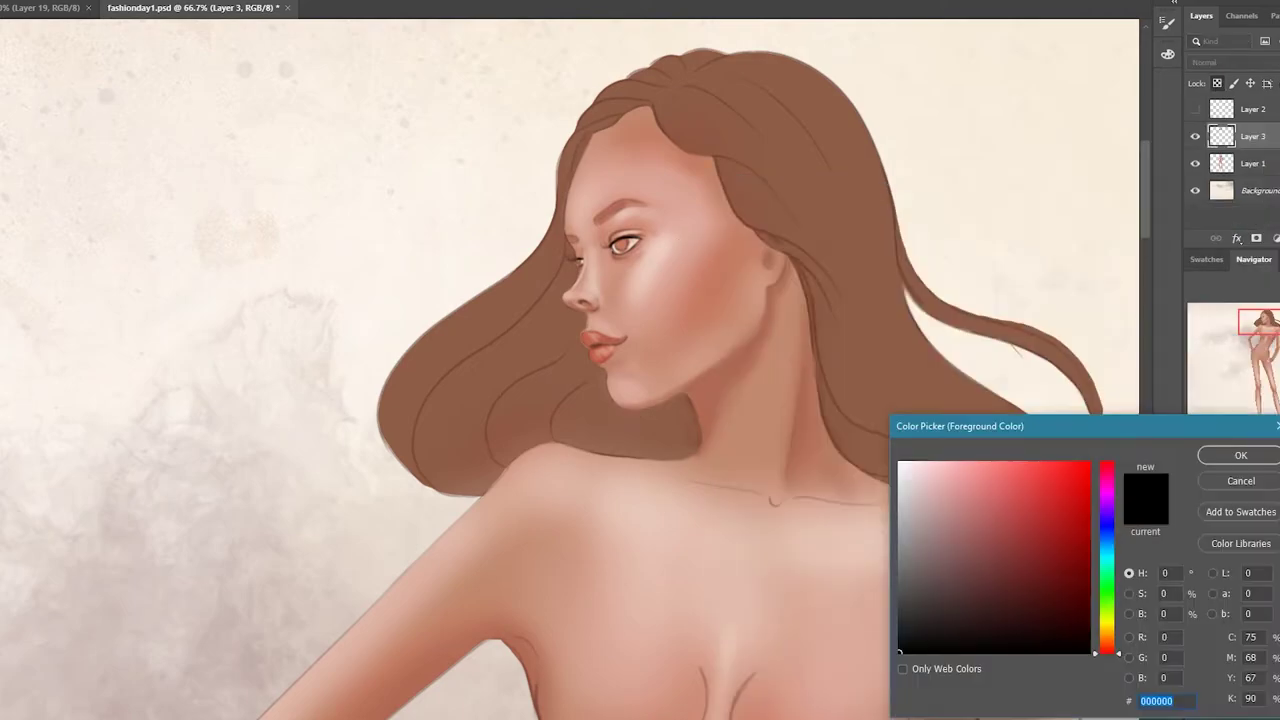
Step: Paint dark shading strands over the left, right, crown and neck areas of the hair
{"action": "key", "text": "Return"}
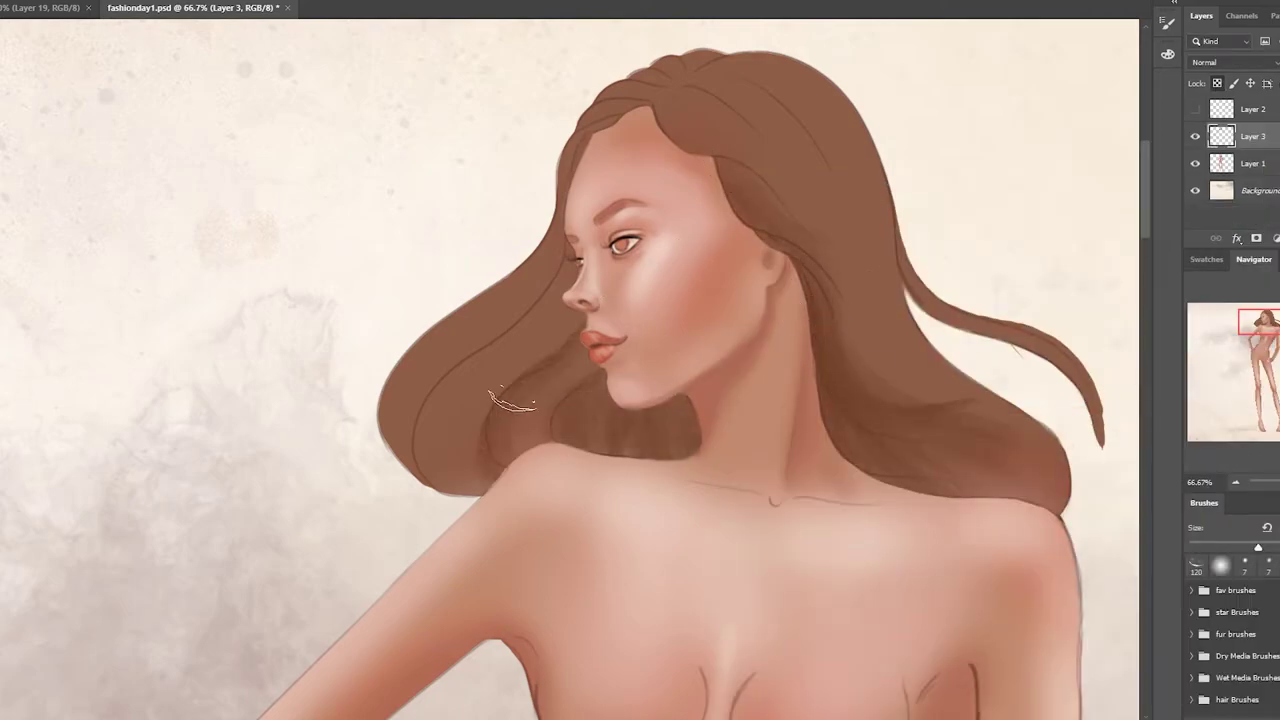
{"action": "mouse_move", "coordinate": [512, 400]}
{"action": "left_mouse_down"}
{"action": "mouse_move", "coordinate": [586, 251]}
{"action": "mouse_move", "coordinate": [470, 430]}
{"action": "mouse_move", "coordinate": [560, 340]}
{"action": "left_mouse_up"}
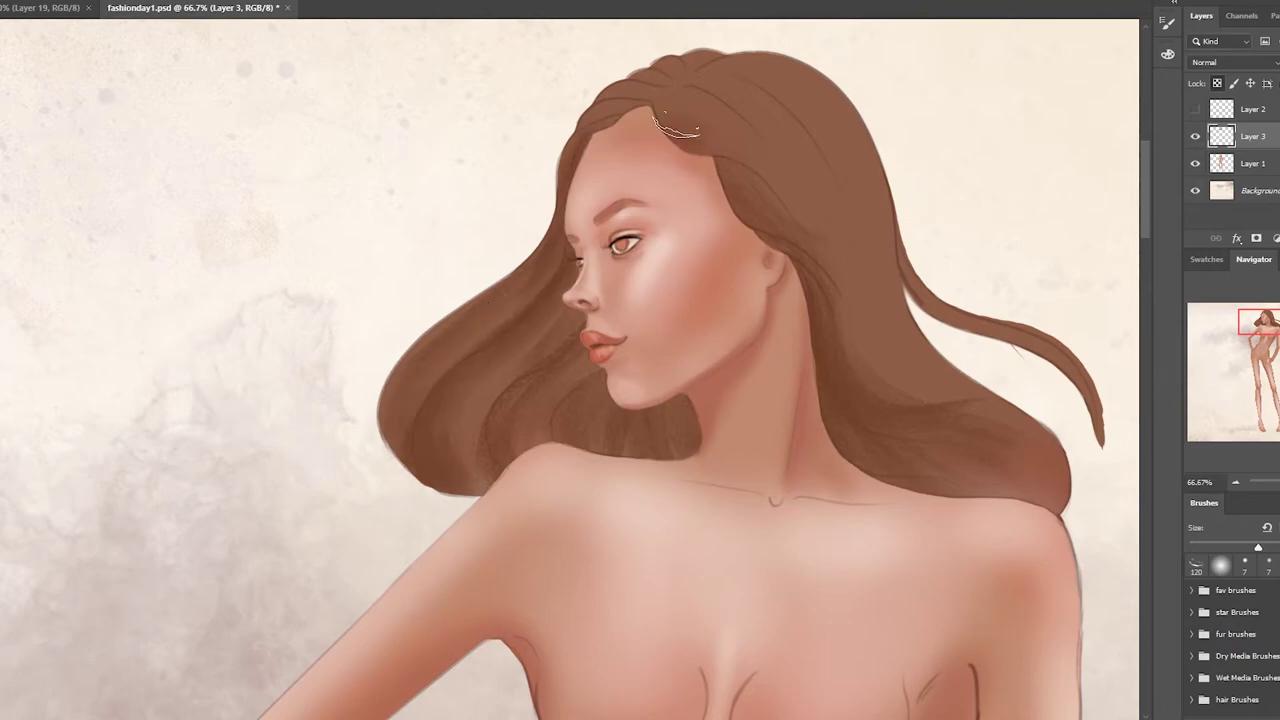
{"action": "mouse_move", "coordinate": [676, 125]}
{"action": "left_mouse_down"}
{"action": "mouse_move", "coordinate": [860, 280]}
{"action": "mouse_move", "coordinate": [960, 527]}
{"action": "left_mouse_up"}
{"action": "left_click_drag", "start_coordinate": [785, 66], "coordinate": [705, 110]}
{"action": "left_click_drag", "start_coordinate": [890, 196], "coordinate": [968, 320]}
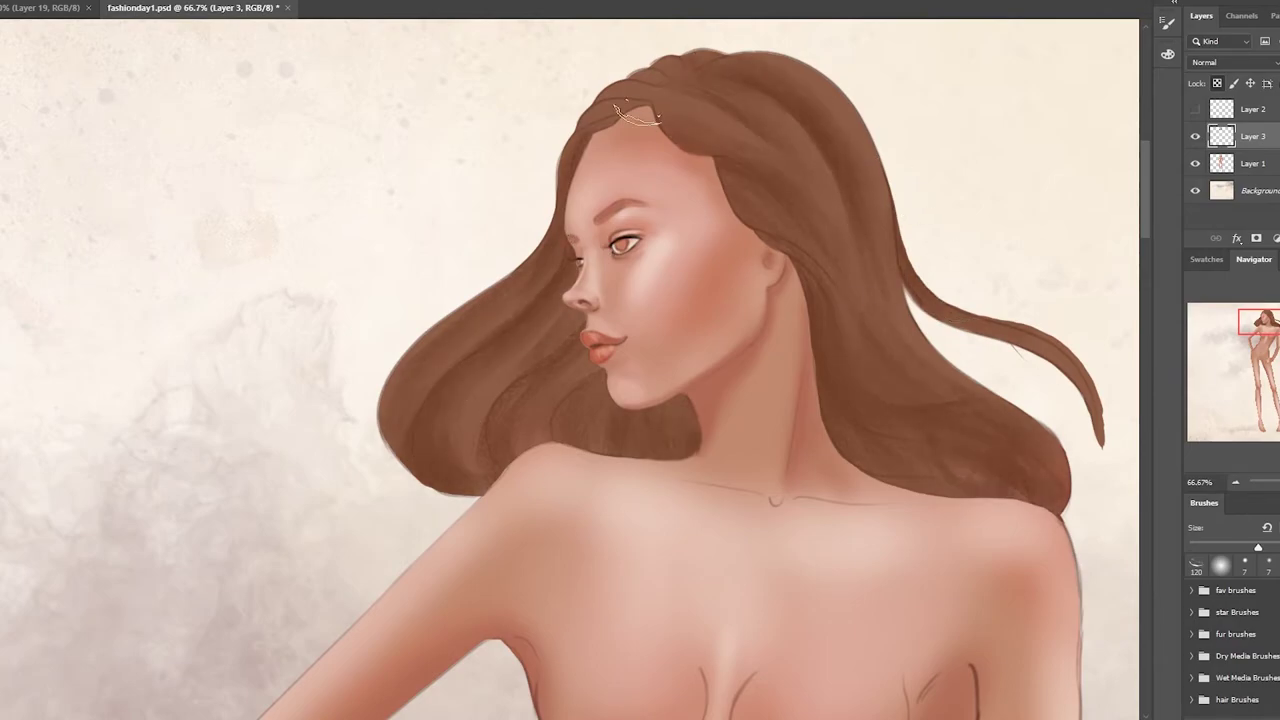
{"action": "left_click_drag", "start_coordinate": [695, 70], "coordinate": [590, 130]}
{"action": "left_click_drag", "start_coordinate": [700, 390], "coordinate": [600, 450]}
{"action": "left_click_drag", "start_coordinate": [620, 360], "coordinate": [500, 420]}
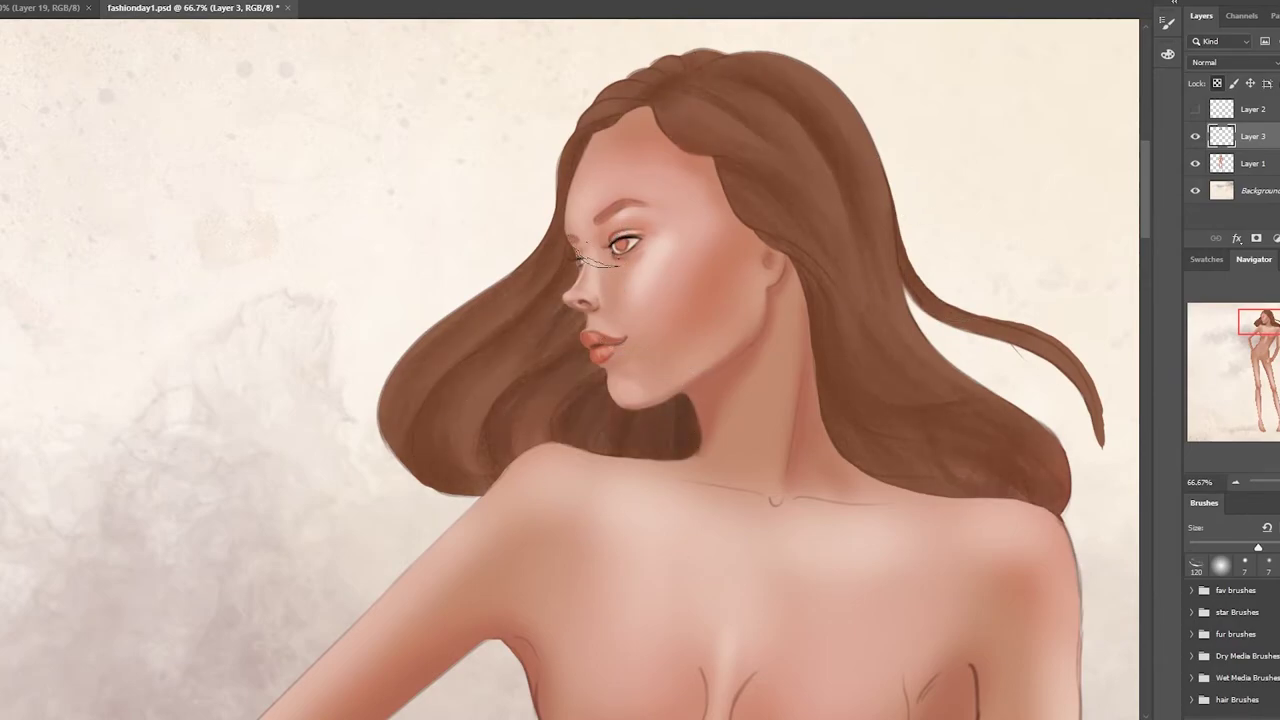
{"action": "left_click_drag", "start_coordinate": [600, 235], "coordinate": [455, 340]}
{"action": "left_click_drag", "start_coordinate": [960, 330], "coordinate": [880, 480]}
{"action": "left_click_drag", "start_coordinate": [810, 350], "coordinate": [880, 440]}
{"action": "left_click_drag", "start_coordinate": [600, 120], "coordinate": [560, 240]}
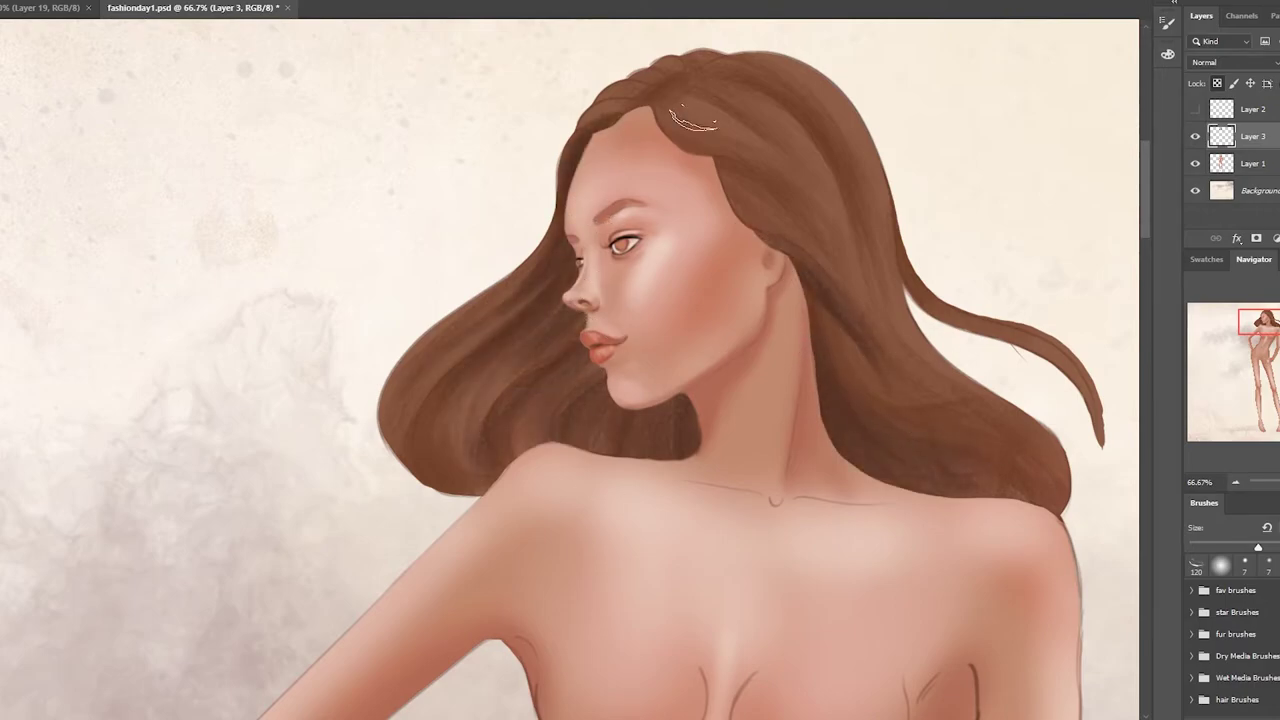
Step: With a size 73 brush, darken the head top, upper-right streak, left edge and neck strands
{"action": "key", "text": "bracketleft"}
{"action": "key", "text": "bracketleft"}
{"action": "left_click_drag", "start_coordinate": [690, 90], "coordinate": [875, 142]}
{"action": "left_click_drag", "start_coordinate": [880, 70], "coordinate": [790, 250]}
{"action": "left_click_drag", "start_coordinate": [830, 205], "coordinate": [740, 275]}
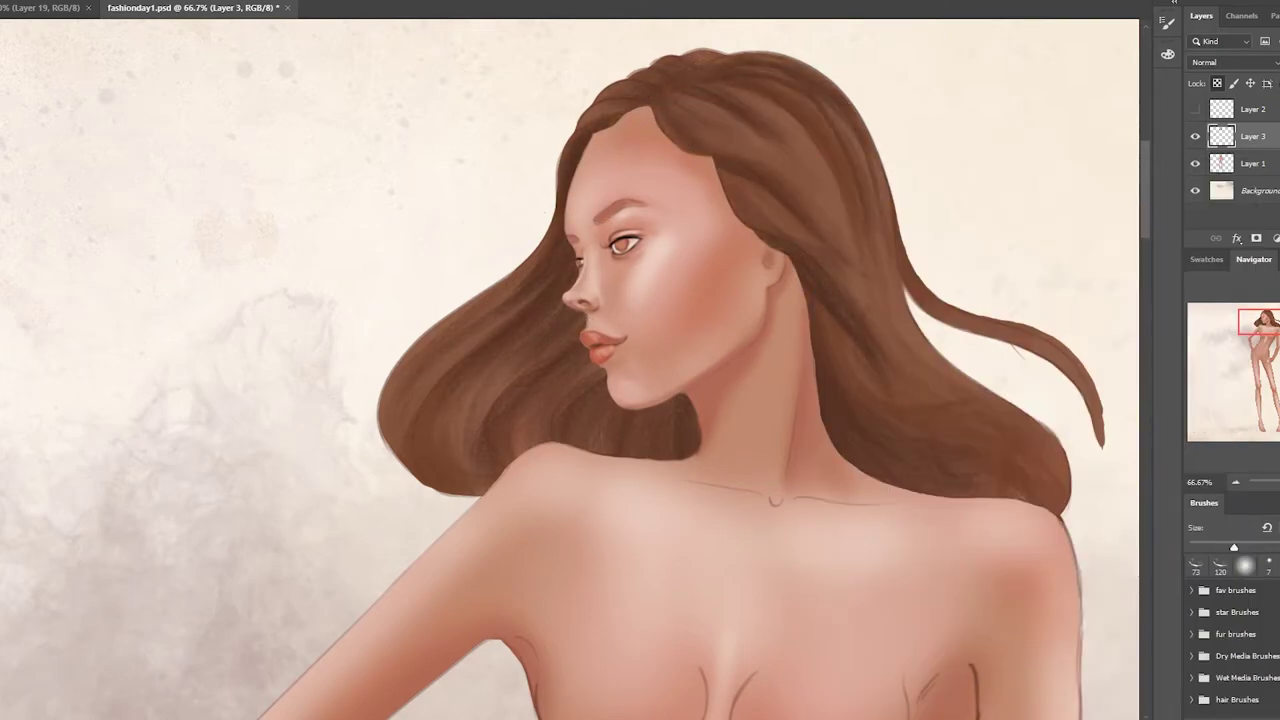
{"action": "left_click_drag", "start_coordinate": [605, 125], "coordinate": [558, 212]}
{"action": "left_click_drag", "start_coordinate": [565, 280], "coordinate": [525, 350]}
{"action": "left_click_drag", "start_coordinate": [840, 290], "coordinate": [815, 450]}
{"action": "left_click_drag", "start_coordinate": [830, 320], "coordinate": [990, 480]}
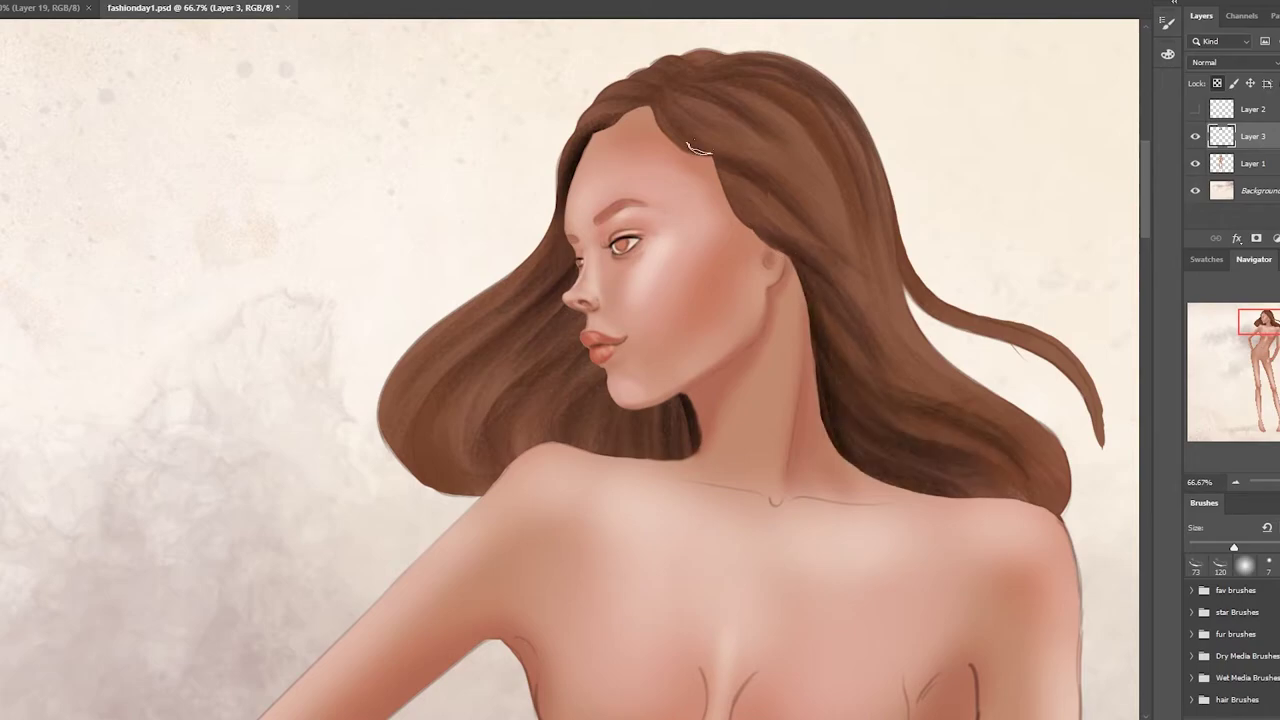
Step: Paint light highlight streaks through the left and right hair down to the strand tip
{"action": "right_click", "coordinate": [755, 255]}
{"action": "double_click", "coordinate": [683, 361]}
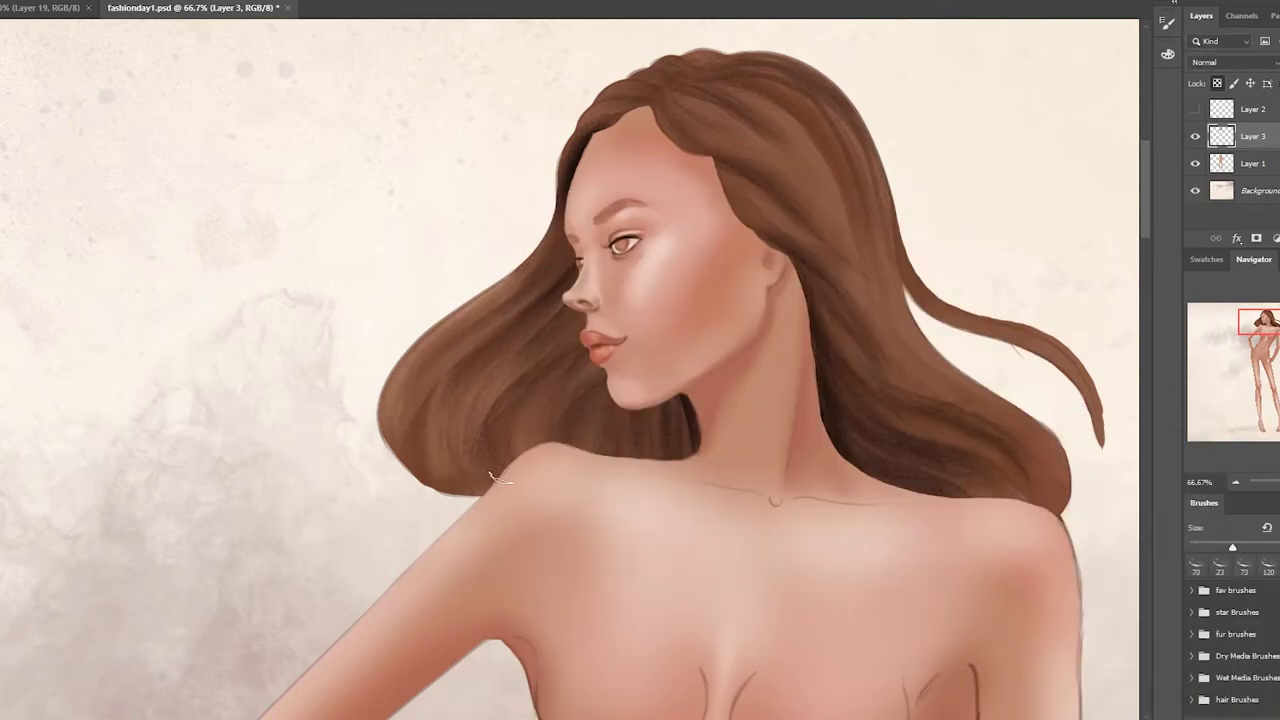
{"action": "left_click_drag", "start_coordinate": [505, 290], "coordinate": [440, 470]}
{"action": "left_click_drag", "start_coordinate": [545, 330], "coordinate": [470, 470]}
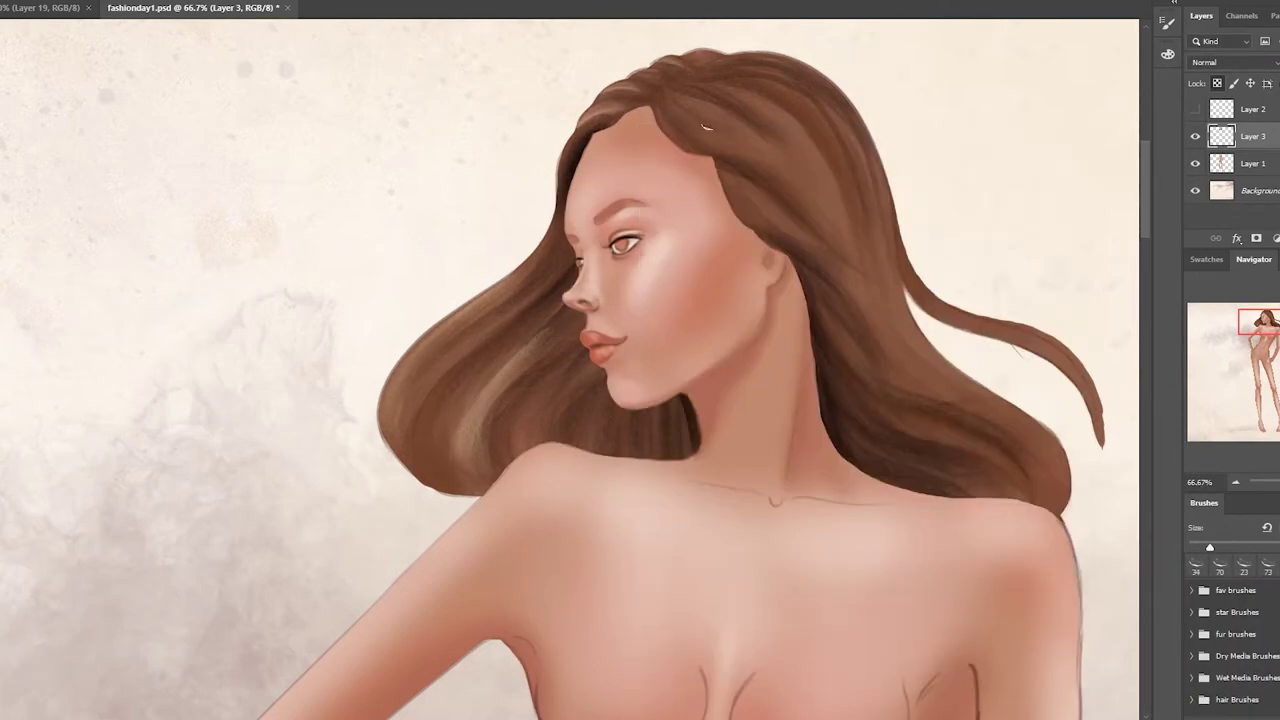
{"action": "left_click_drag", "start_coordinate": [705, 127], "coordinate": [870, 270]}
{"action": "mouse_move", "coordinate": [700, 85]}
{"action": "left_mouse_down"}
{"action": "mouse_move", "coordinate": [810, 175]}
{"action": "mouse_move", "coordinate": [890, 380]}
{"action": "left_mouse_up"}
{"action": "left_click_drag", "start_coordinate": [900, 270], "coordinate": [1100, 443]}
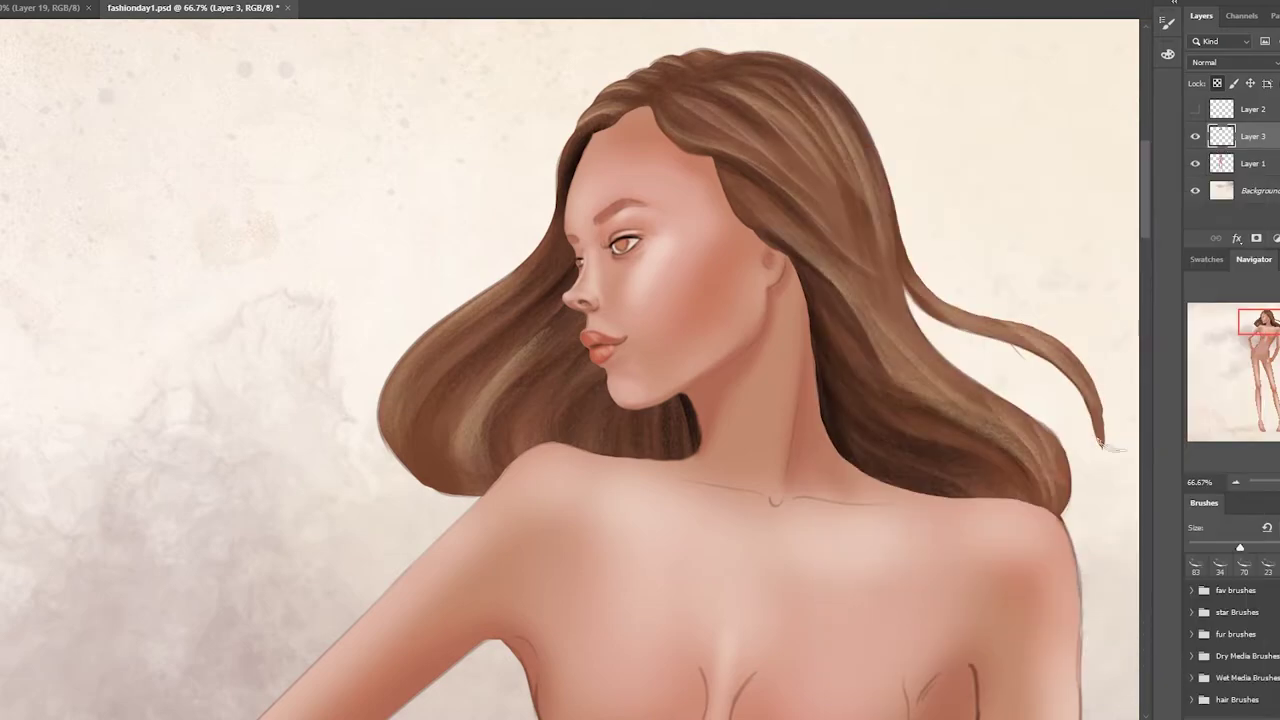
Step: Sample a hair colour and paint orange highlights across the hair with a smaller brush
{"action": "right_click", "coordinate": [723, 140]}
{"action": "double_click", "coordinate": [720, 395]}
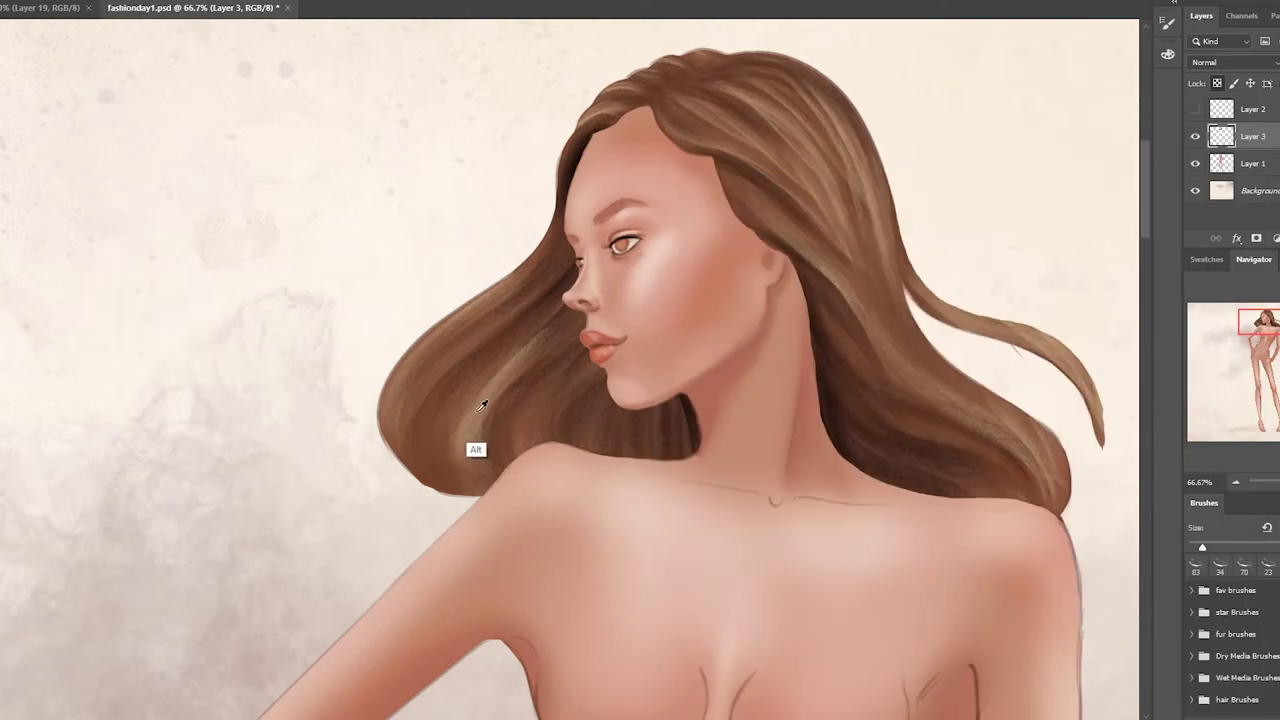
{"action": "left_click", "coordinate": [480, 403], "text": "alt"}
{"action": "left_click_drag", "start_coordinate": [540, 330], "coordinate": [420, 480]}
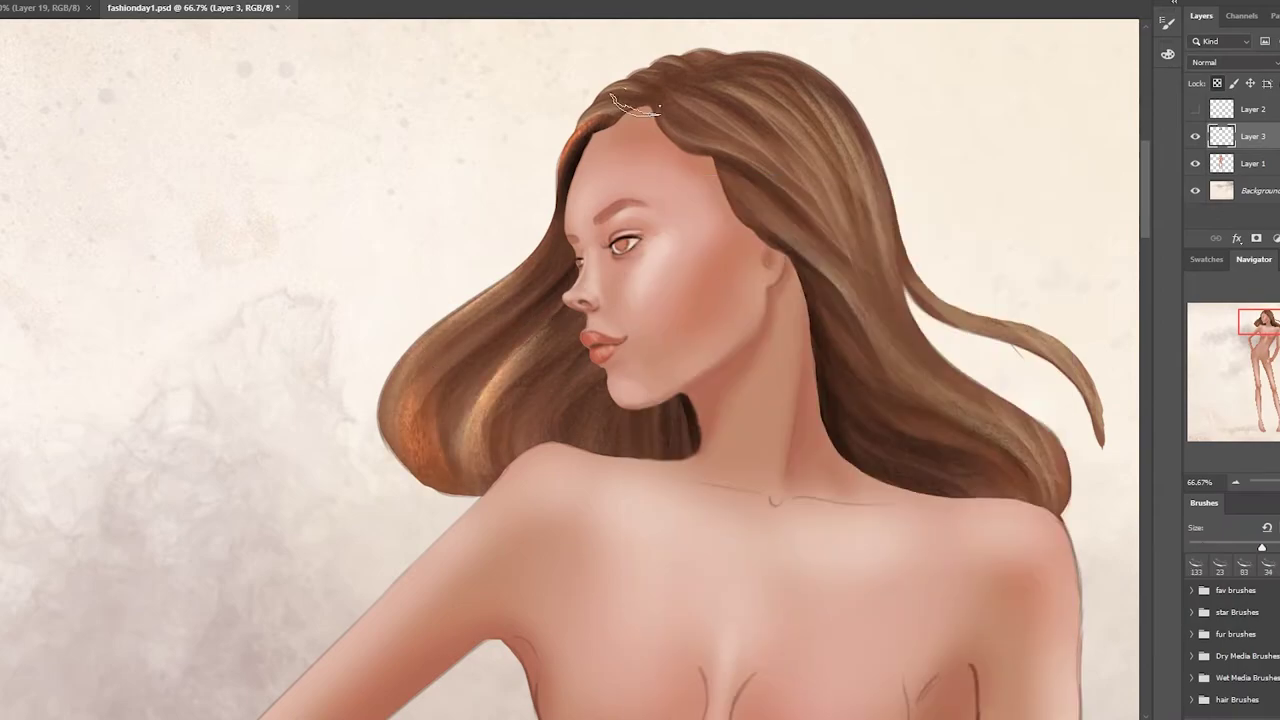
{"action": "mouse_move", "coordinate": [640, 80]}
{"action": "left_mouse_down"}
{"action": "mouse_move", "coordinate": [880, 270]}
{"action": "mouse_move", "coordinate": [1050, 470]}
{"action": "left_mouse_up"}
{"action": "key", "text": "alt+bracketleft"}
{"action": "left_click", "coordinate": [567, 215], "text": "alt"}
{"action": "key", "text": "bracketleft"}
{"action": "key", "text": "bracketleft"}
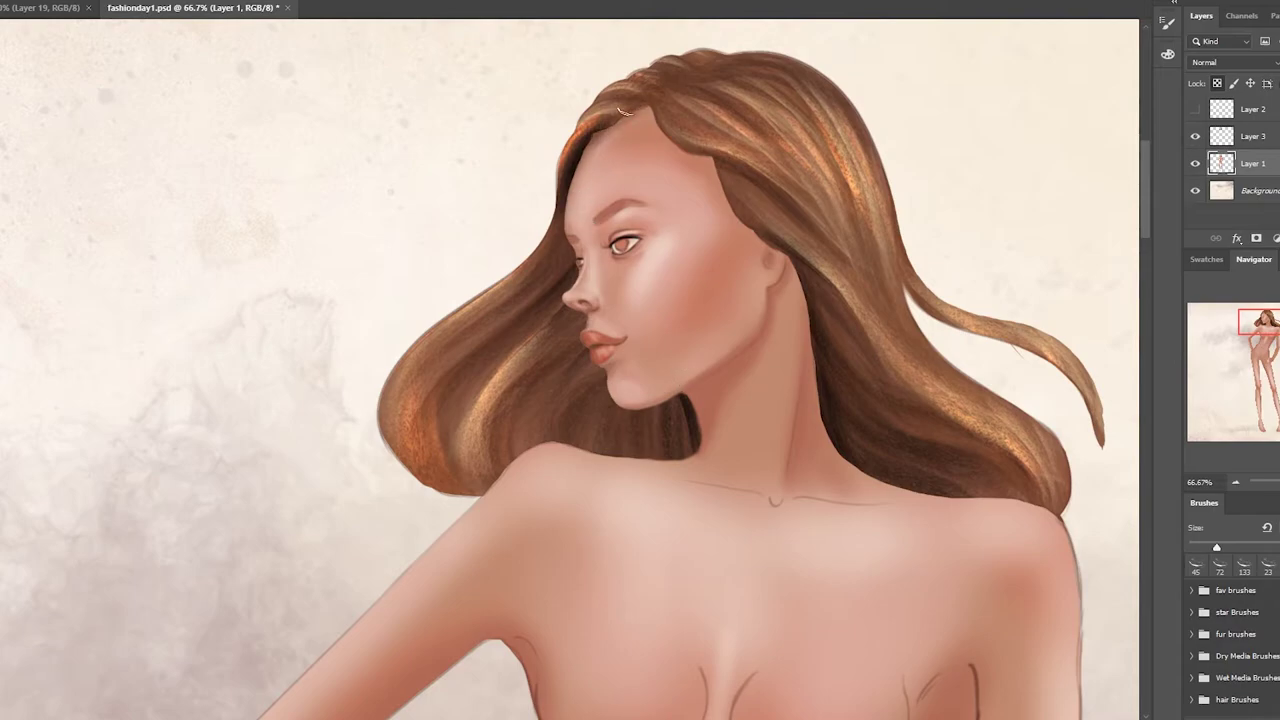
Step: Deepen the neck shadow and the hair beside it with a smaller brush
{"action": "key", "text": "bracketleft"}
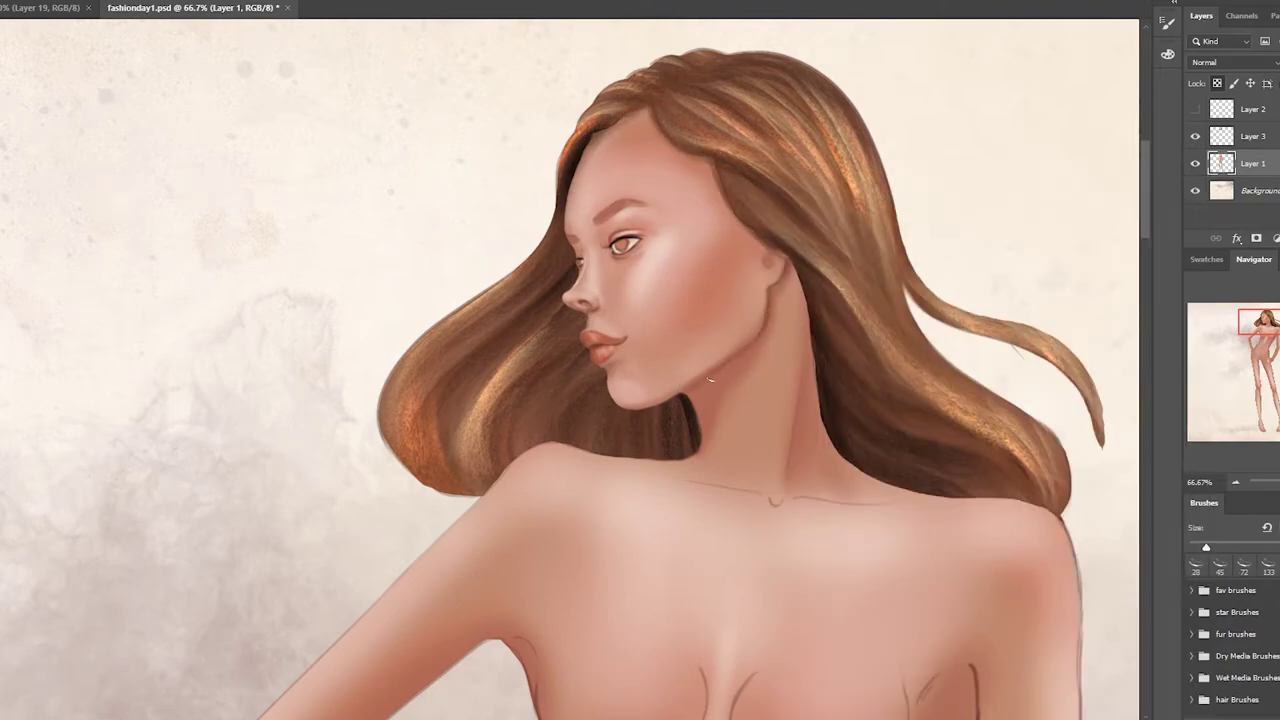
{"action": "left_click_drag", "start_coordinate": [695, 360], "coordinate": [740, 415]}
{"action": "left_click_drag", "start_coordinate": [815, 330], "coordinate": [800, 485]}
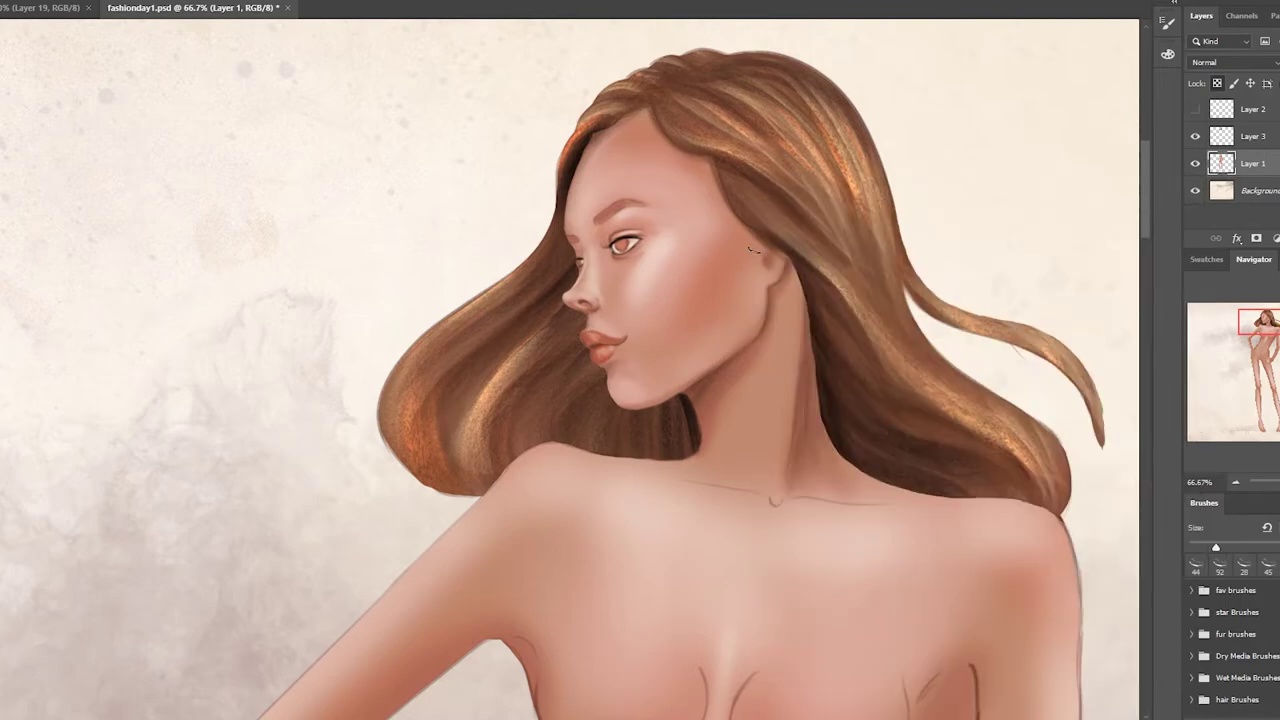
Step: Switch to Layer 3 and merge Layer 1 into it with Ctrl+E
{"action": "right_click", "coordinate": [755, 252]}
{"action": "double_click", "coordinate": [770, 358]}
{"action": "right_click", "coordinate": [770, 175]}
{"action": "double_click", "coordinate": [943, 354]}
{"action": "key", "text": "alt+bracketright"}
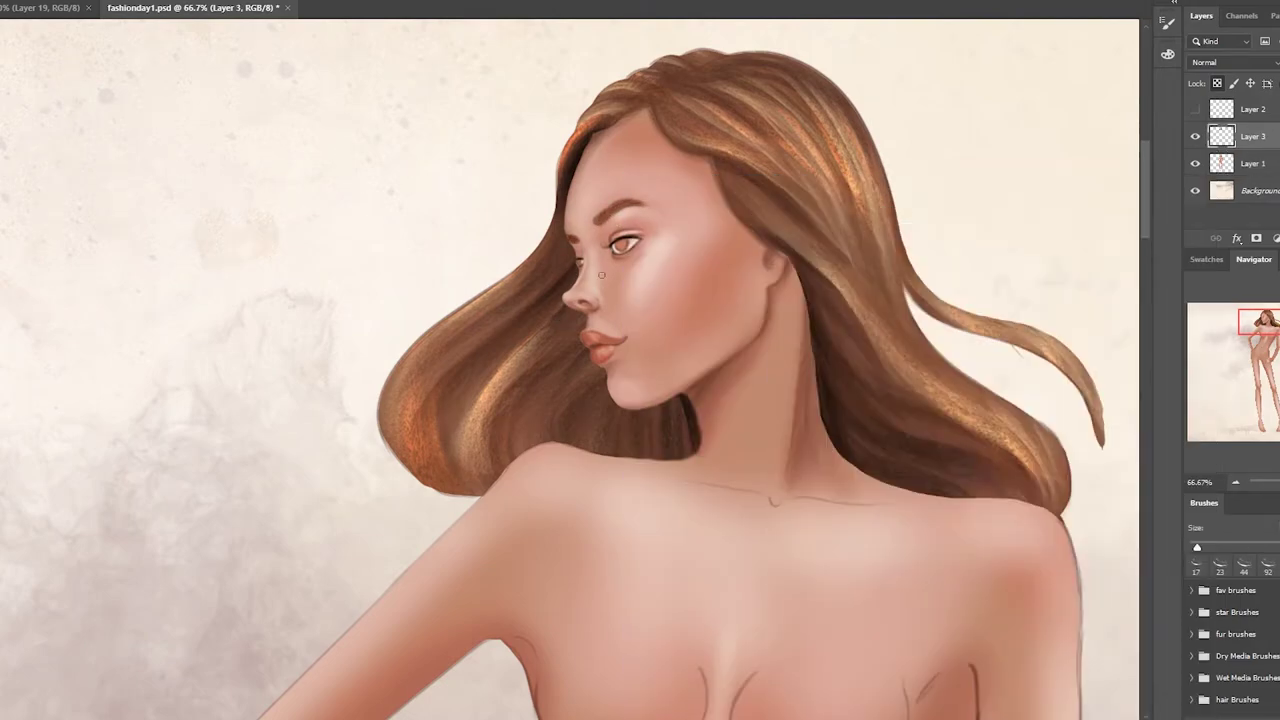
{"action": "right_click", "coordinate": [608, 172]}
{"action": "double_click", "coordinate": [774, 347]}
{"action": "key", "text": "ctrl+e"}
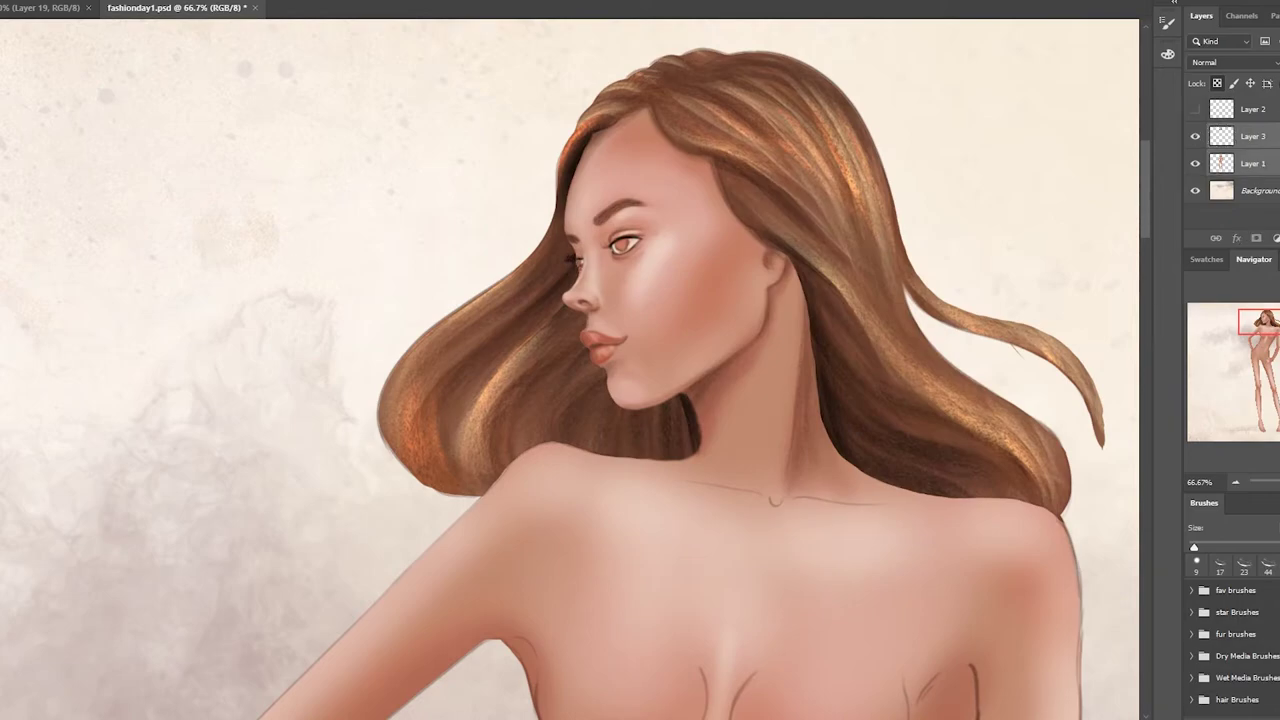
Step: Paint the iris blue-teal and the lashes dark using size 6 and 9 brushes
{"action": "right_click", "coordinate": [605, 218]}
{"action": "double_click", "coordinate": [770, 350]}
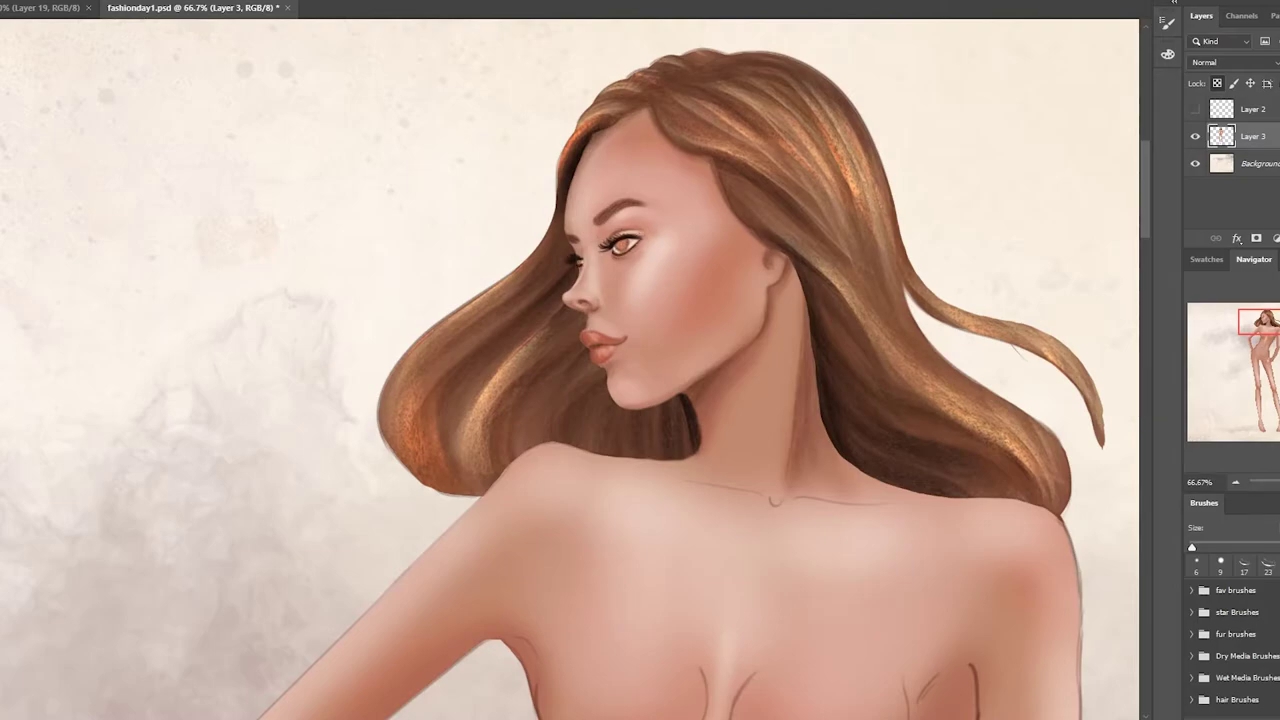
{"action": "right_click", "coordinate": [882, 404]}
{"action": "double_click", "coordinate": [1047, 536]}
{"action": "right_click", "coordinate": [585, 297]}
{"action": "double_click", "coordinate": [750, 350]}
{"action": "right_click", "coordinate": [578, 290]}
Step: With a size 23 brush, lengthen the strand left of the face and outline the left hair edge grey
{"action": "double_click", "coordinate": [837, 354]}
{"action": "right_click", "coordinate": [618, 246]}
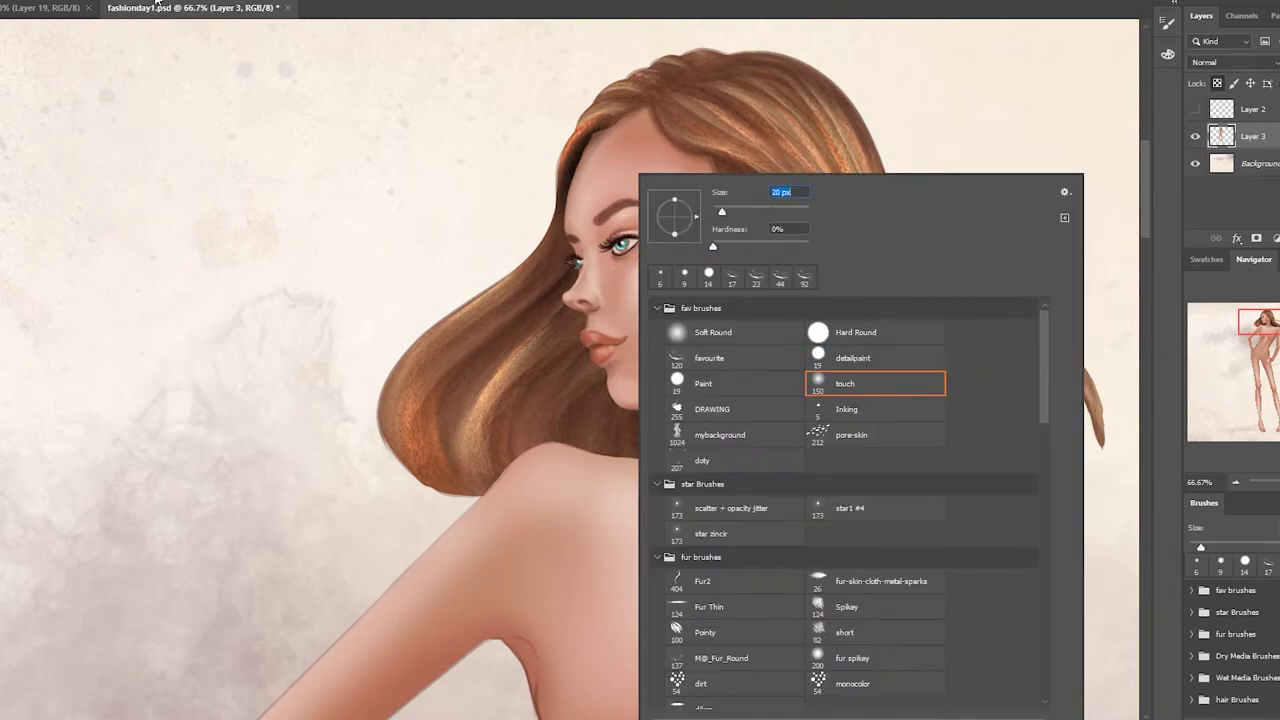
{"action": "double_click", "coordinate": [850, 296]}
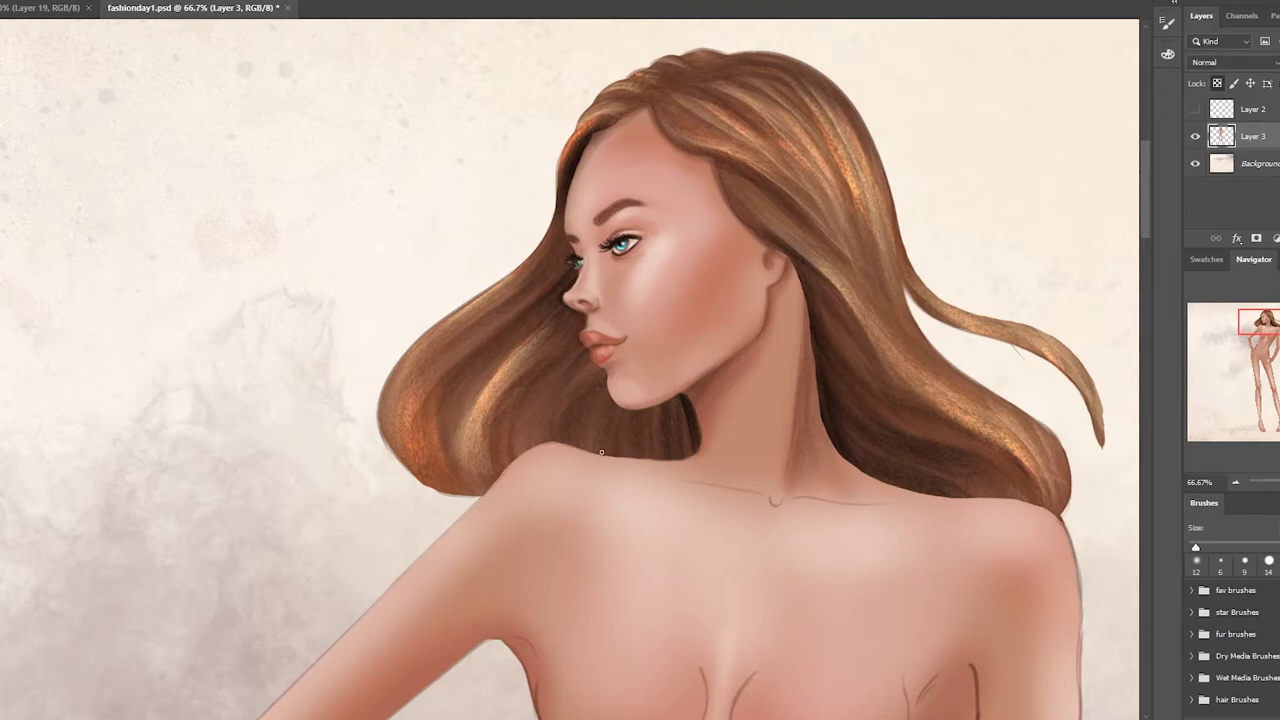
{"action": "right_click", "coordinate": [809, 327]}
{"action": "double_click", "coordinate": [870, 345]}
{"action": "left_click_drag", "start_coordinate": [555, 200], "coordinate": [455, 298]}
{"action": "mouse_move", "coordinate": [572, 183]}
{"action": "left_mouse_down"}
{"action": "mouse_move", "coordinate": [390, 410]}
{"action": "mouse_move", "coordinate": [415, 476]}
{"action": "left_mouse_up"}
Step: Outline the right strand's lower edge and tip, adding grey wisps with a size 34 brush
{"action": "mouse_move", "coordinate": [857, 154]}
{"action": "left_mouse_down"}
{"action": "mouse_move", "coordinate": [1060, 460]}
{"action": "mouse_move", "coordinate": [1068, 520]}
{"action": "left_mouse_up"}
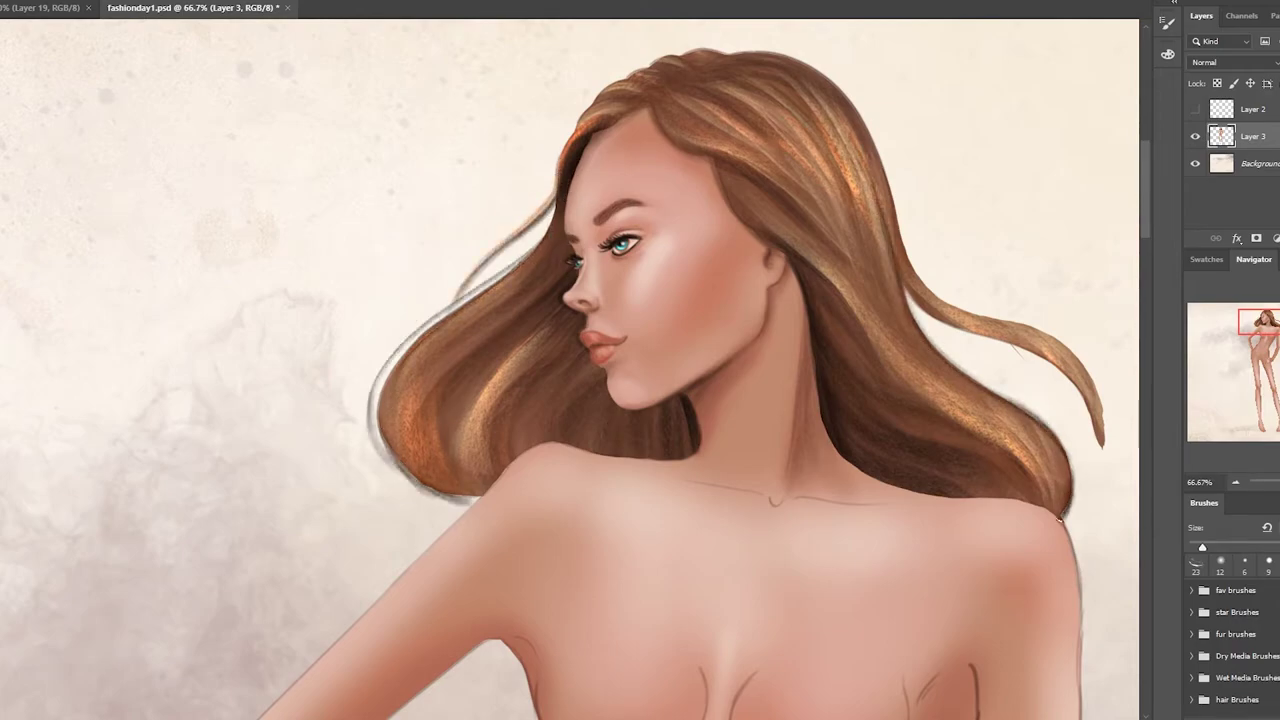
{"action": "left_click_drag", "start_coordinate": [896, 268], "coordinate": [1076, 388]}
{"action": "left_click_drag", "start_coordinate": [1008, 342], "coordinate": [1105, 478]}
{"action": "left_click_drag", "start_coordinate": [1000, 345], "coordinate": [1090, 465]}
{"action": "right_click", "coordinate": [922, 175]}
{"action": "double_click", "coordinate": [980, 380]}
{"action": "left_click_drag", "start_coordinate": [895, 225], "coordinate": [1095, 318]}
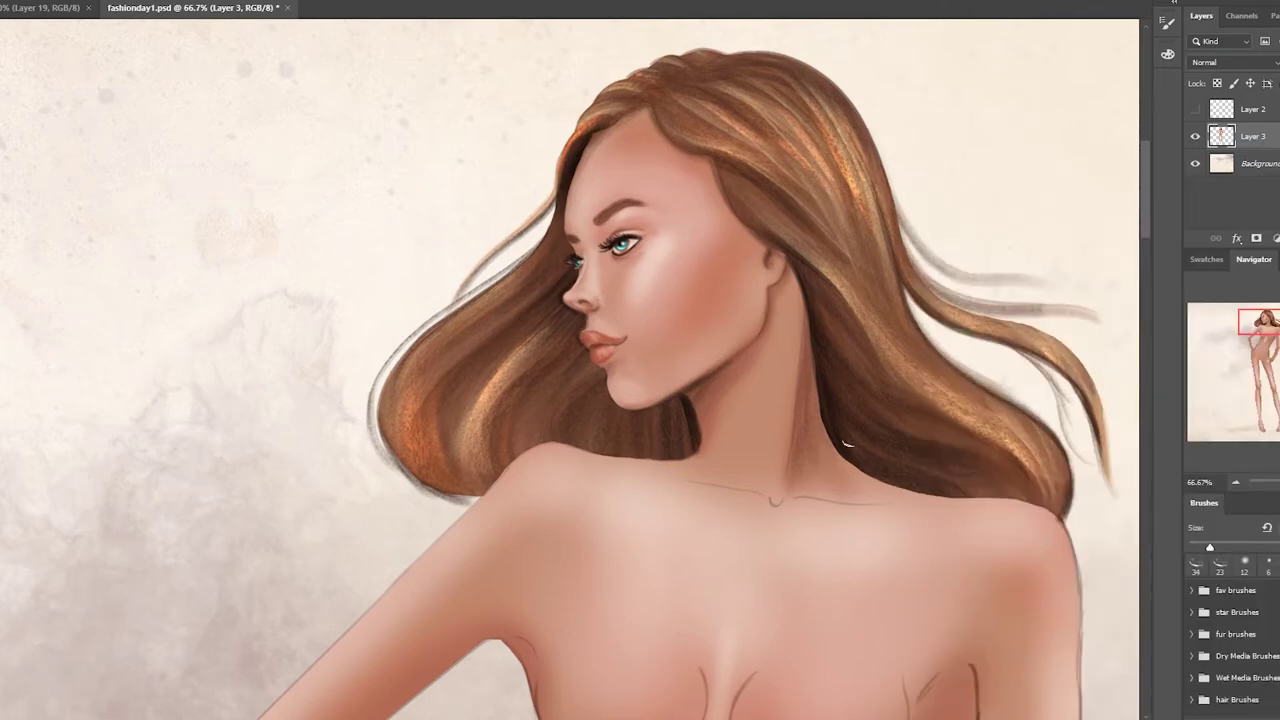
{"action": "right_click", "coordinate": [720, 176]}
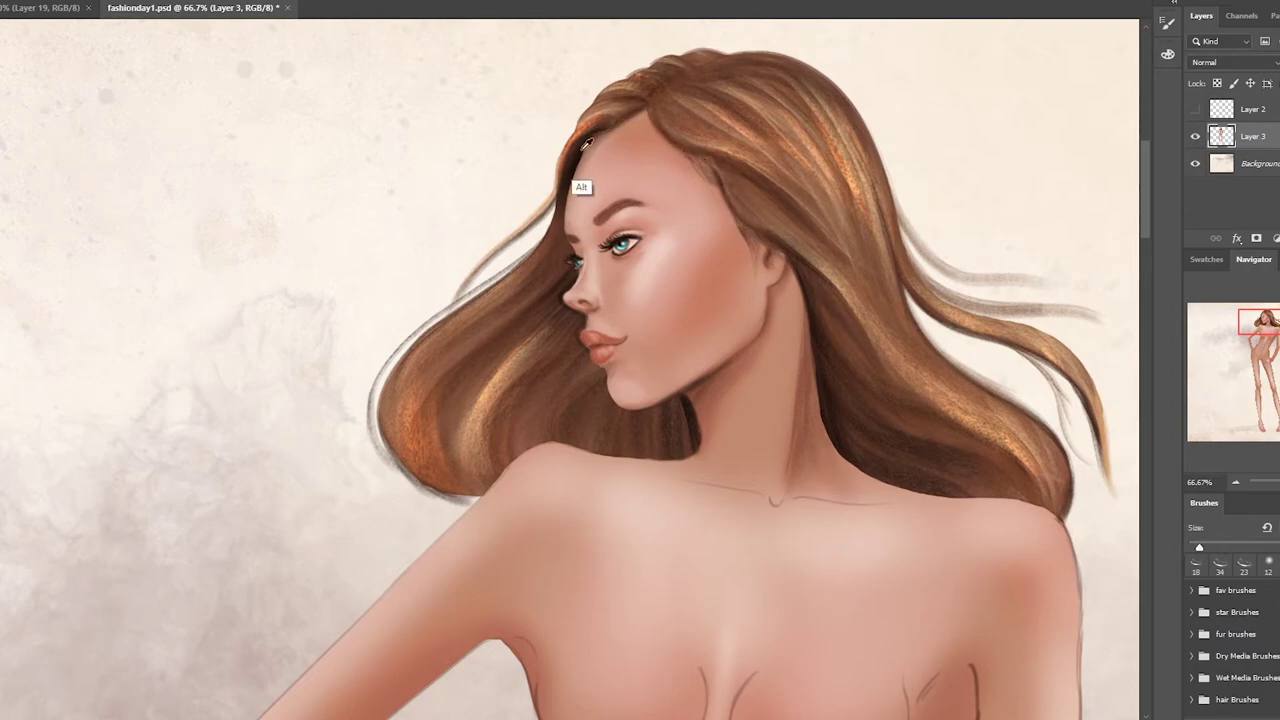
Step: Choose a size 45 brush, zoom out to the whole figure and add a new dress layer
{"action": "right_click", "coordinate": [873, 238]}
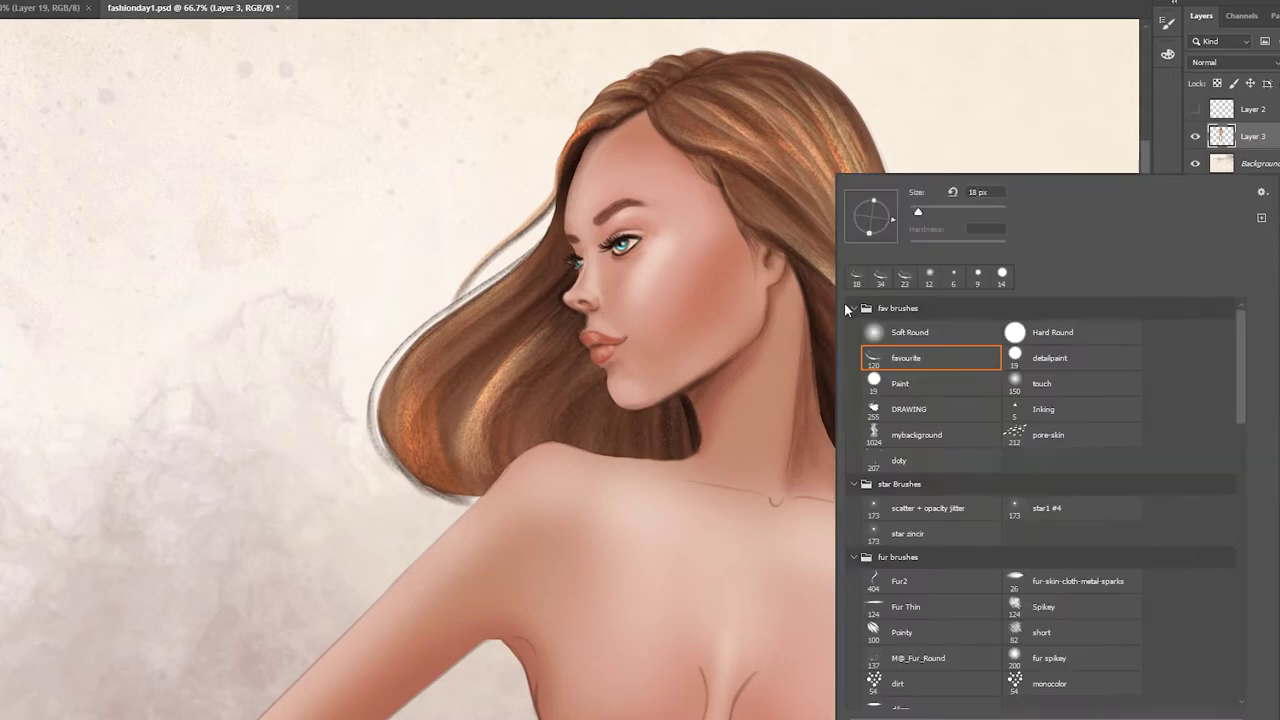
{"action": "double_click", "coordinate": [914, 357]}
{"action": "left_click_drag", "start_coordinate": [1279, 485], "coordinate": [1277, 487]}
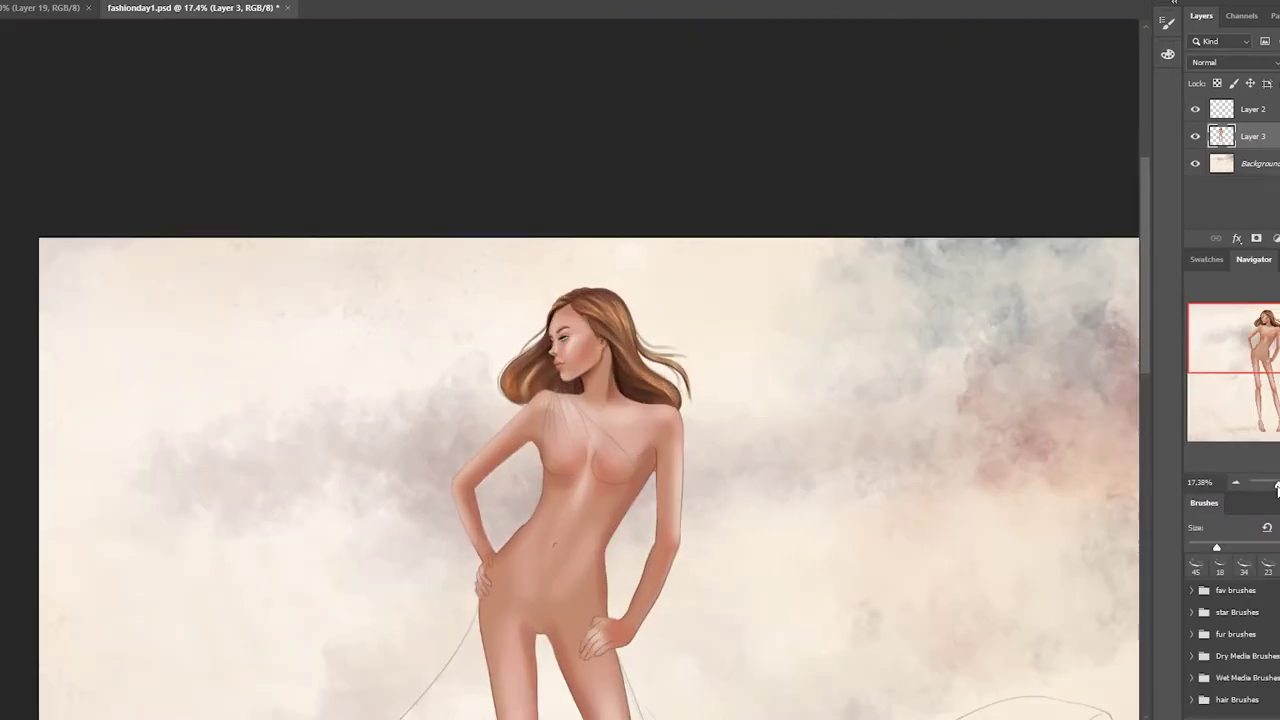
{"action": "left_click_drag", "start_coordinate": [767, 558], "coordinate": [912, 288]}
{"action": "key", "text": "ctrl+shift+alt+n"}
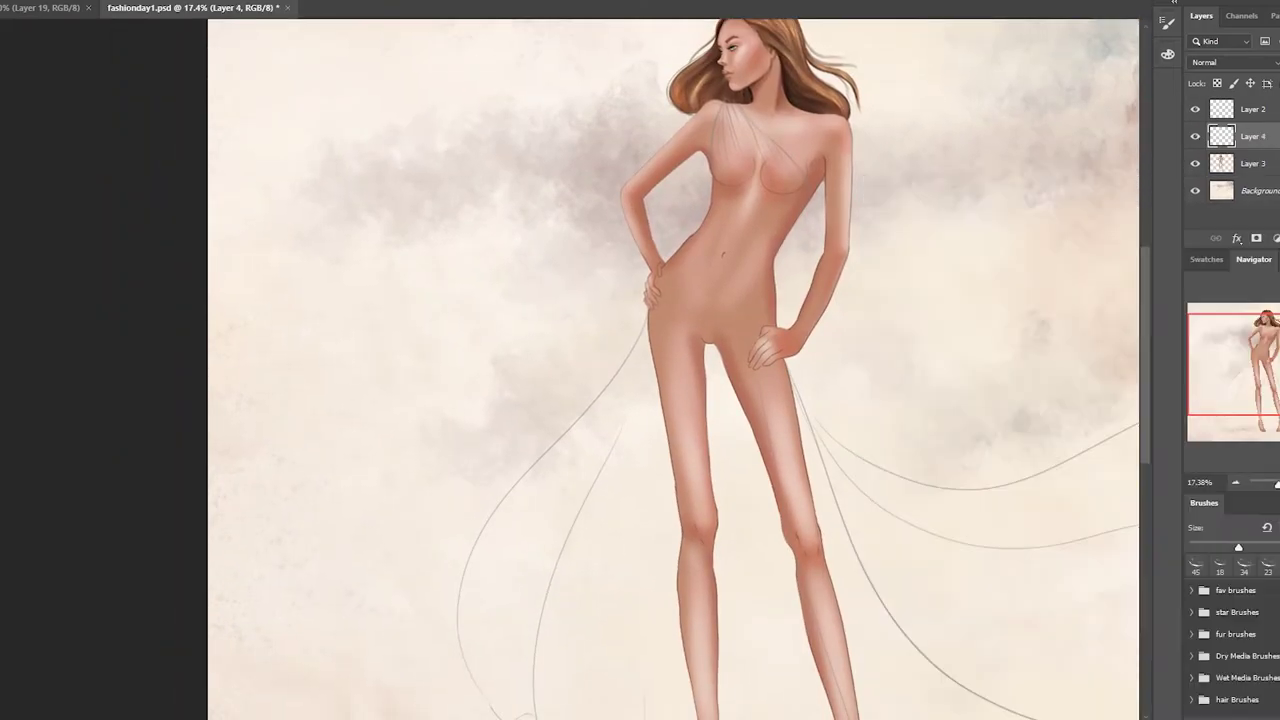
Step: Paint grey drapery over the shoulder and torso, enlarging the brush to 95 then 180 px
{"action": "mouse_move", "coordinate": [712, 105]}
{"action": "left_mouse_down"}
{"action": "mouse_move", "coordinate": [725, 165]}
{"action": "mouse_move", "coordinate": [735, 160]}
{"action": "left_mouse_up"}
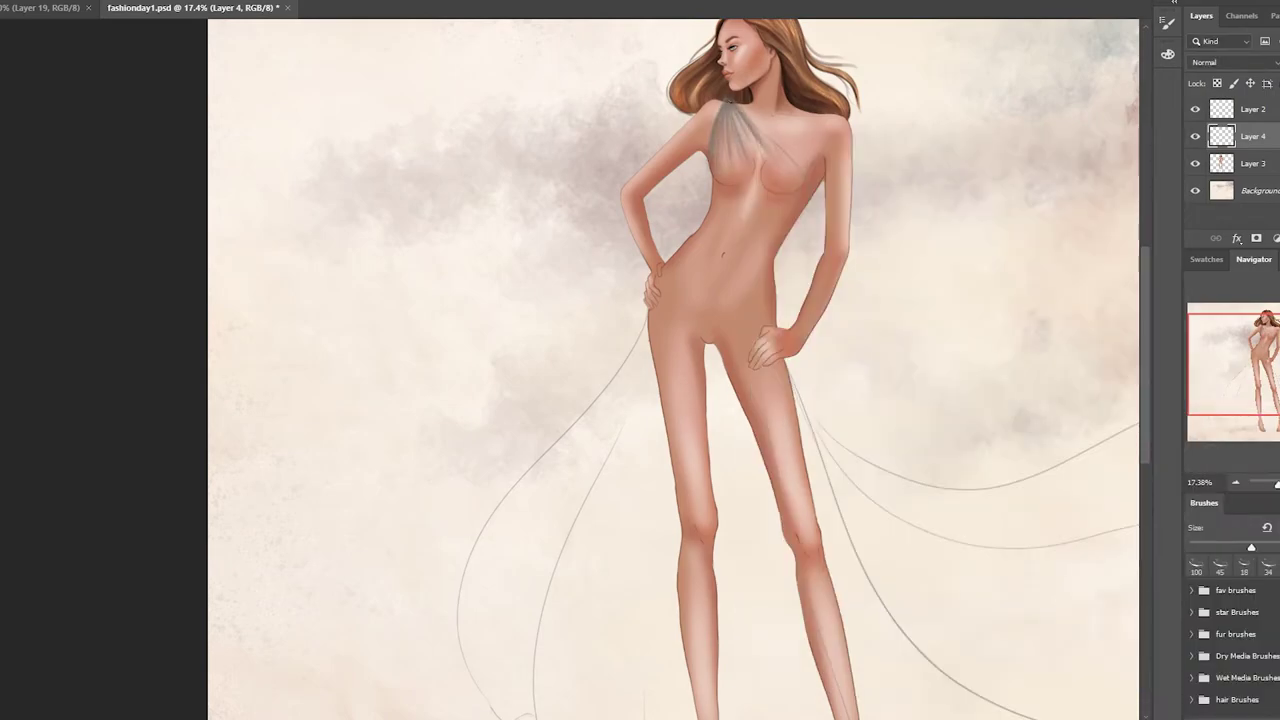
{"action": "right_click", "coordinate": [765, 175]}
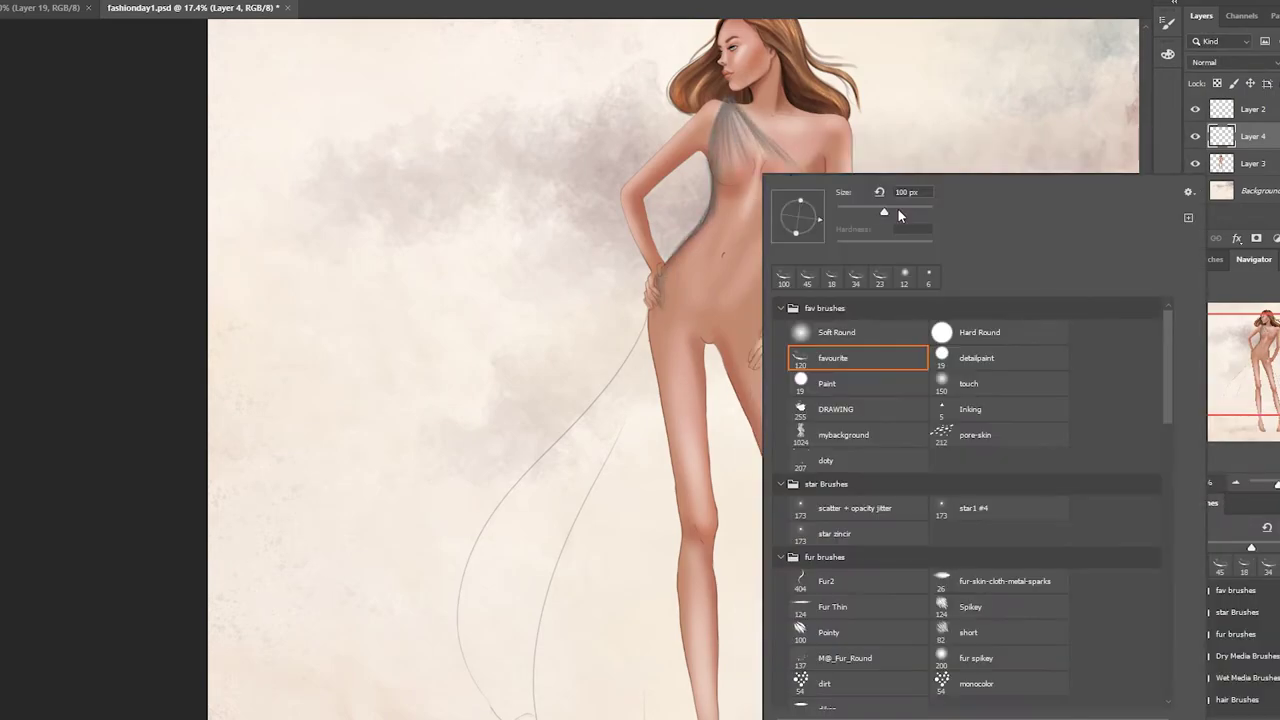
{"action": "key", "text": "Return"}
{"action": "left_click_drag", "start_coordinate": [755, 150], "coordinate": [730, 262]}
{"action": "left_click_drag", "start_coordinate": [720, 192], "coordinate": [665, 288]}
{"action": "mouse_move", "coordinate": [770, 155]}
{"action": "left_mouse_down"}
{"action": "mouse_move", "coordinate": [790, 195]}
{"action": "mouse_move", "coordinate": [737, 122]}
{"action": "left_mouse_up"}
{"action": "right_click", "coordinate": [790, 195]}
{"action": "key", "text": "Return"}
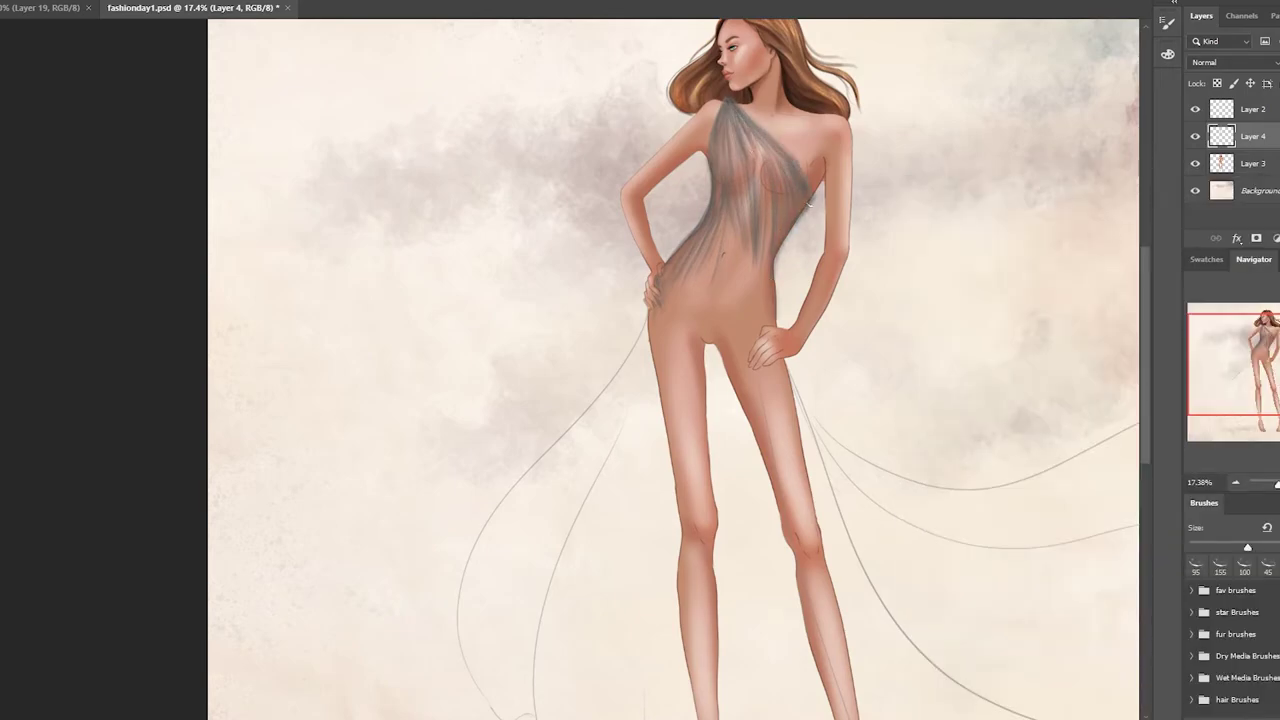
{"action": "right_click", "coordinate": [808, 200]}
{"action": "key", "text": "Return"}
Step: Paint darker drapery streaks down the bodice and torso
{"action": "mouse_move", "coordinate": [740, 200]}
{"action": "left_mouse_down"}
{"action": "mouse_move", "coordinate": [700, 430]}
{"action": "mouse_move", "coordinate": [742, 340]}
{"action": "left_mouse_up"}
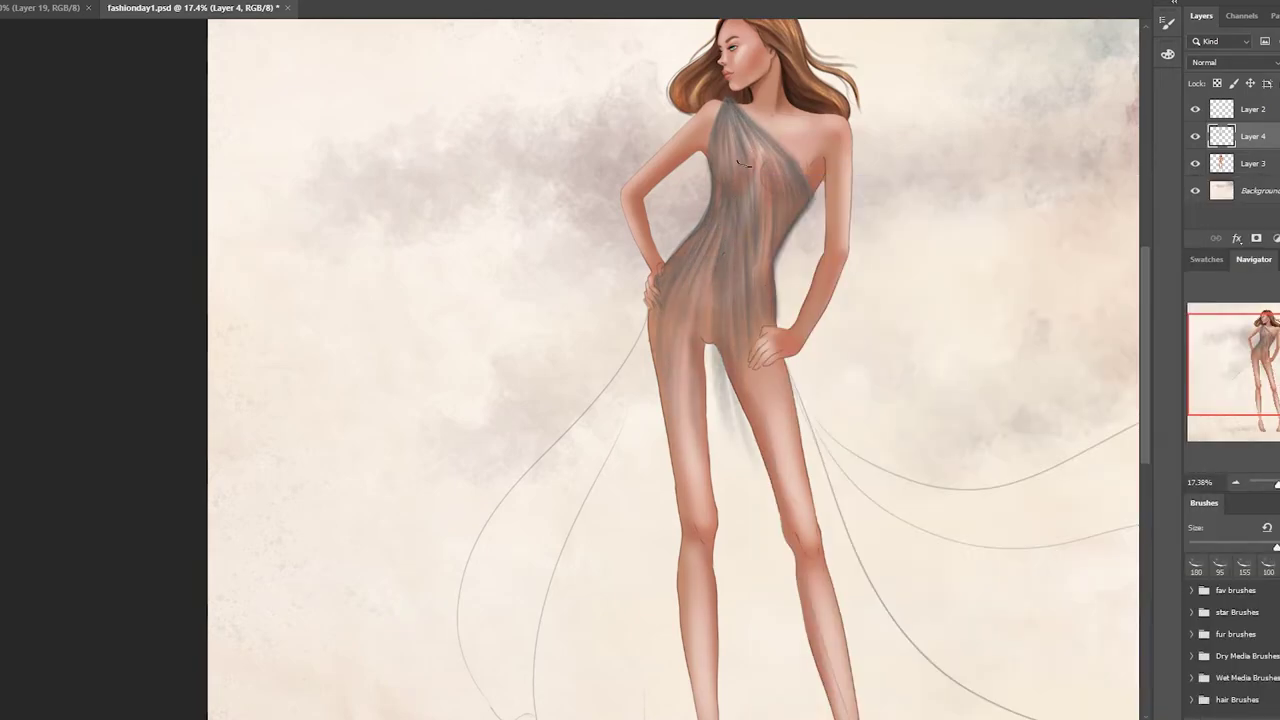
{"action": "left_click_drag", "start_coordinate": [744, 162], "coordinate": [716, 180]}
{"action": "left_click_drag", "start_coordinate": [800, 180], "coordinate": [760, 285]}
{"action": "left_click_drag", "start_coordinate": [750, 232], "coordinate": [744, 322]}
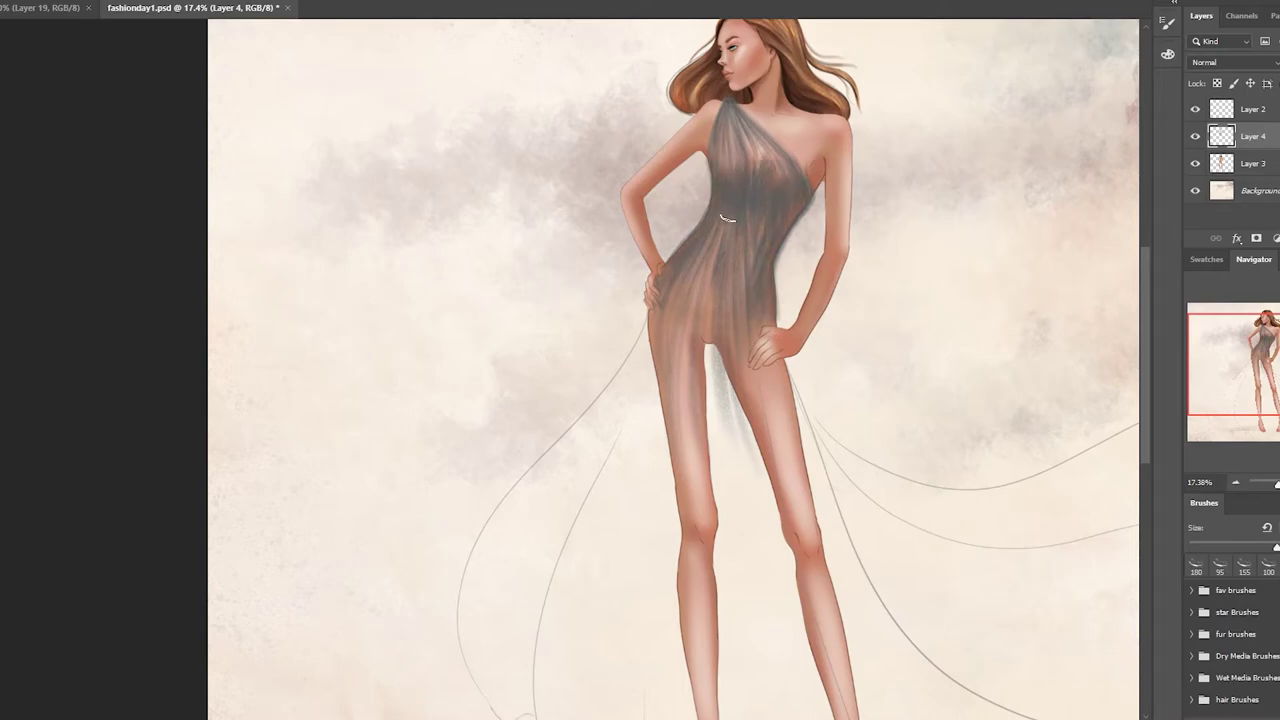
{"action": "left_click_drag", "start_coordinate": [714, 220], "coordinate": [680, 395]}
{"action": "left_click_drag", "start_coordinate": [740, 215], "coordinate": [710, 385]}
{"action": "left_click_drag", "start_coordinate": [690, 318], "coordinate": [675, 480]}
Step: Paint long grey drape strokes beside the legs and outline the wavy hem
{"action": "mouse_move", "coordinate": [741, 531]}
{"action": "left_mouse_down"}
{"action": "mouse_move", "coordinate": [754, 371]}
{"action": "mouse_move", "coordinate": [754, 407]}
{"action": "left_mouse_up"}
{"action": "left_click_drag", "start_coordinate": [662, 205], "coordinate": [520, 595]}
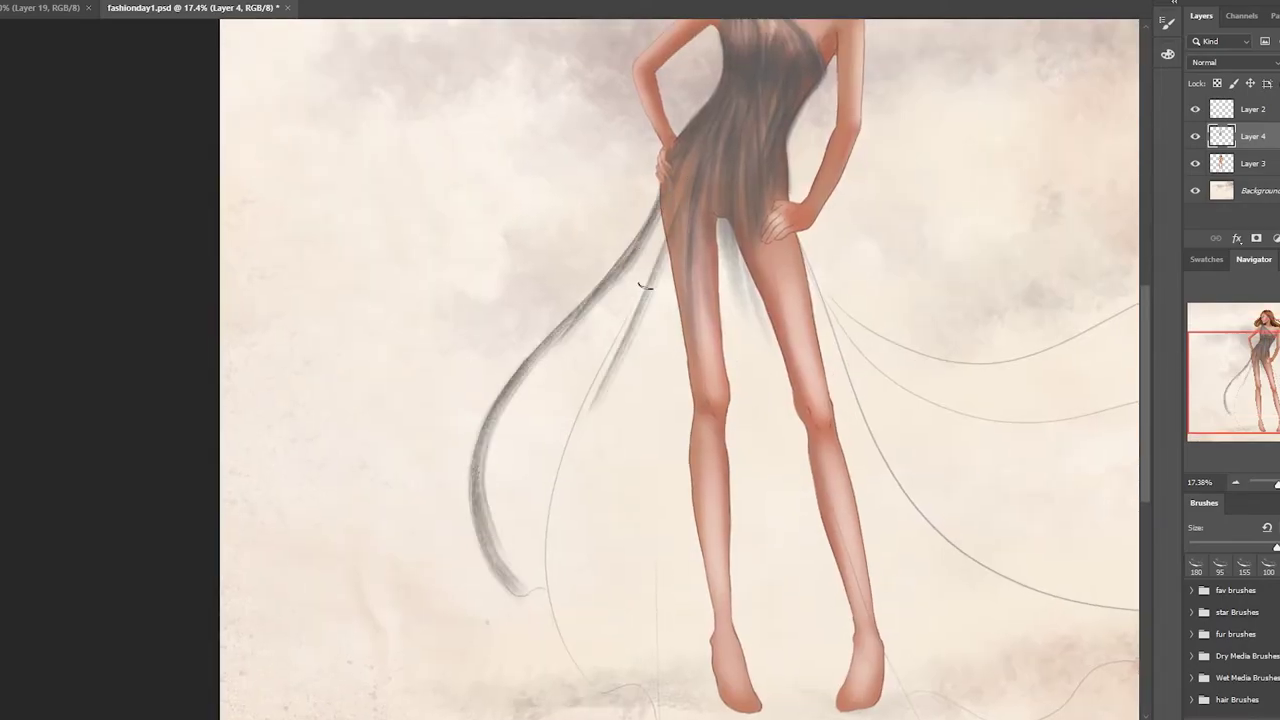
{"action": "left_click_drag", "start_coordinate": [655, 240], "coordinate": [650, 690]}
{"action": "left_click_drag", "start_coordinate": [720, 190], "coordinate": [692, 544]}
{"action": "left_click_drag", "start_coordinate": [672, 348], "coordinate": [660, 208]}
{"action": "mouse_move", "coordinate": [668, 90]}
{"action": "left_mouse_down"}
{"action": "mouse_move", "coordinate": [742, 615]}
{"action": "mouse_move", "coordinate": [900, 600]}
{"action": "left_mouse_up"}
{"action": "left_click_drag", "start_coordinate": [900, 610], "coordinate": [755, 100]}
{"action": "left_click_drag", "start_coordinate": [886, 560], "coordinate": [1002, 575]}
Step: Thicken the drape's lower edge, right-hand folds and upper edge with a size 114 brush
{"action": "mouse_move", "coordinate": [790, 107]}
{"action": "left_mouse_down"}
{"action": "mouse_move", "coordinate": [515, 112]}
{"action": "mouse_move", "coordinate": [905, 490]}
{"action": "left_mouse_up"}
{"action": "left_click_drag", "start_coordinate": [535, 165], "coordinate": [745, 245]}
{"action": "key", "text": "["}
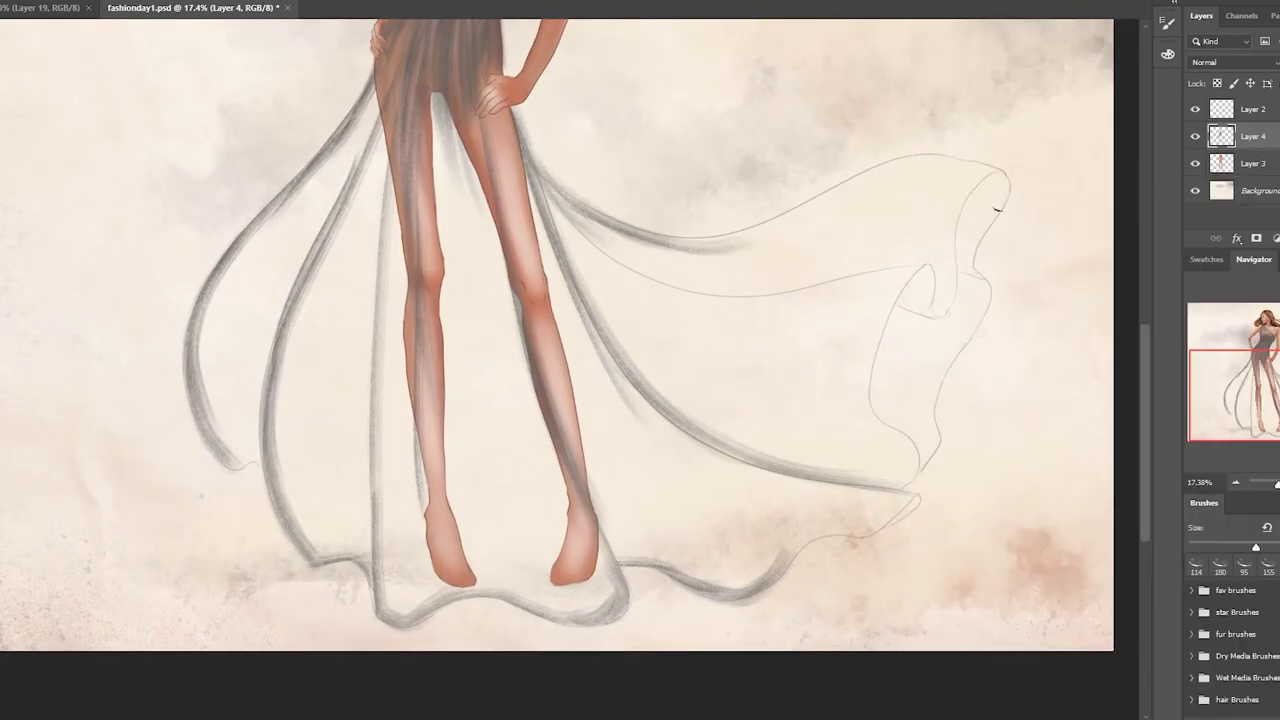
{"action": "mouse_move", "coordinate": [1010, 170]}
{"action": "left_mouse_down"}
{"action": "mouse_move", "coordinate": [950, 300]}
{"action": "mouse_move", "coordinate": [920, 455]}
{"action": "left_mouse_up"}
{"action": "mouse_move", "coordinate": [1010, 175]}
{"action": "left_mouse_down"}
{"action": "mouse_move", "coordinate": [930, 470]}
{"action": "mouse_move", "coordinate": [885, 525]}
{"action": "left_mouse_up"}
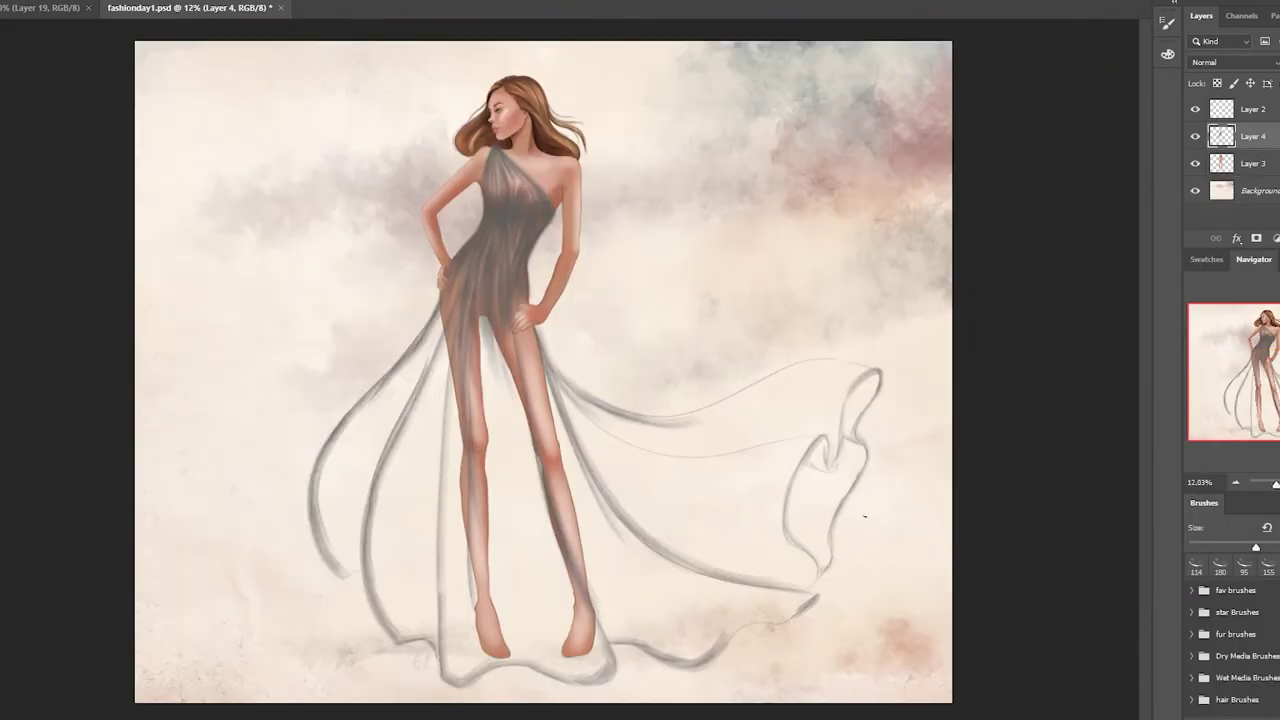
Step: Duplicate the Background layer and darken its bottom with a basic grey gradient
{"action": "key", "text": "ctrl+0"}
{"action": "left_click", "coordinate": [1240, 190]}
{"action": "key", "text": "ctrl+j"}
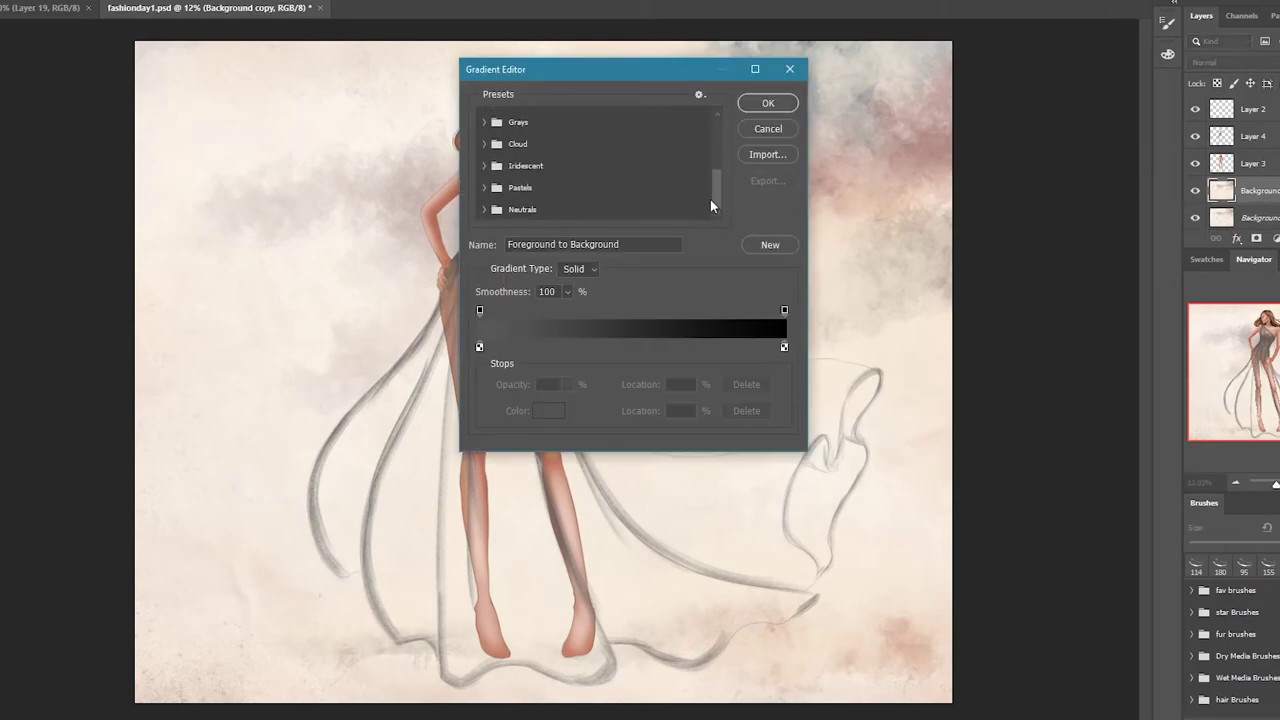
{"action": "left_click", "coordinate": [517, 123]}
{"action": "left_click", "coordinate": [566, 136]}
{"action": "left_click", "coordinate": [766, 103]}
{"action": "left_click_drag", "start_coordinate": [606, 690], "coordinate": [606, 35]}
Step: Set the background copy to Multiply and begin tracing a path around the dress
{"action": "left_click", "coordinate": [1205, 62]}
{"action": "left_click", "coordinate": [1240, 120]}
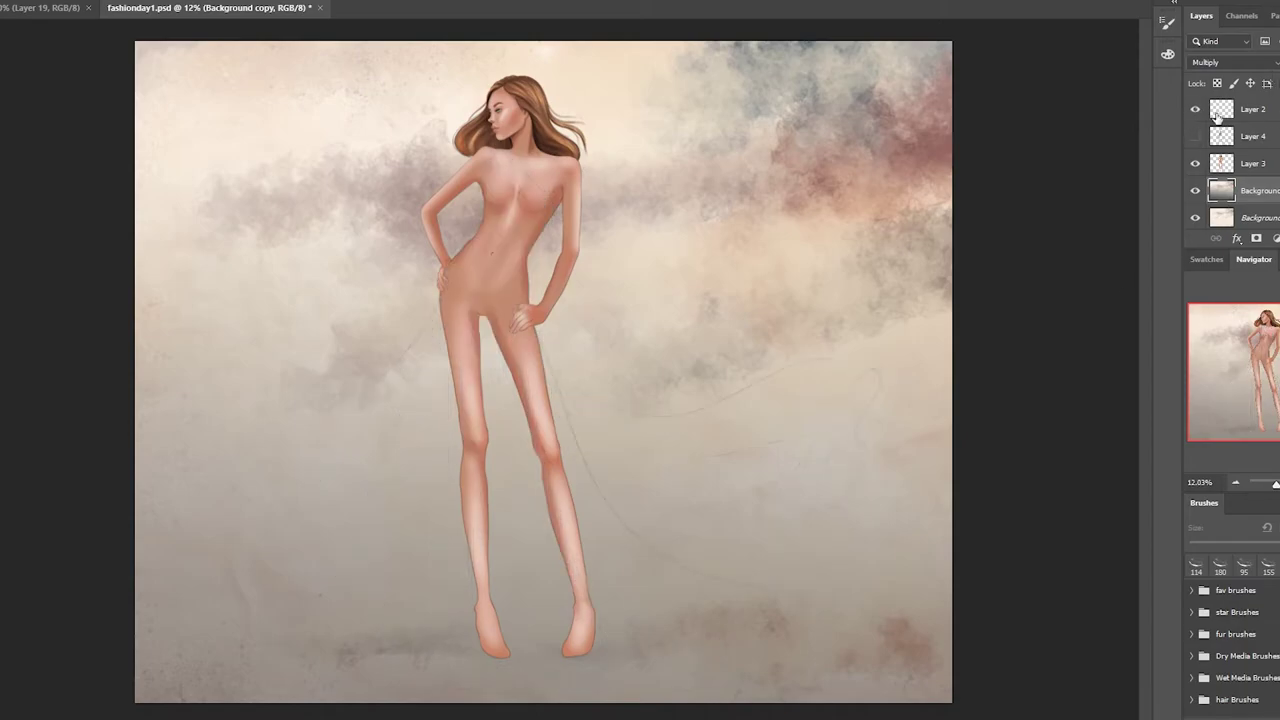
{"action": "mouse_move", "coordinate": [430, 340]}
{"action": "left_mouse_down"}
{"action": "mouse_move", "coordinate": [457, 672]}
{"action": "mouse_move", "coordinate": [826, 517]}
{"action": "mouse_move", "coordinate": [616, 414]}
{"action": "mouse_move", "coordinate": [565, 218]}
{"action": "left_mouse_up"}
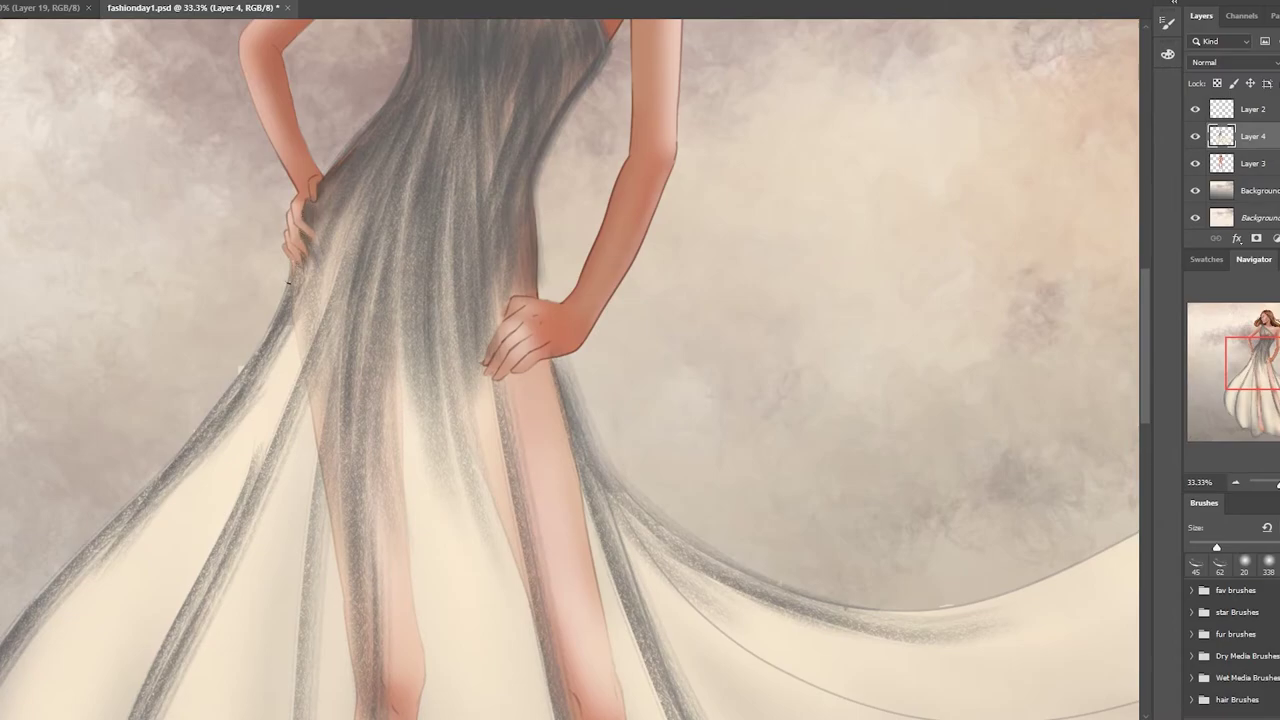
Step: Darken the dress folds near the left hand and paint dark strokes down the leg
{"action": "left_click_drag", "start_coordinate": [286, 283], "coordinate": [296, 425]}
{"action": "left_click_drag", "start_coordinate": [310, 245], "coordinate": [322, 324]}
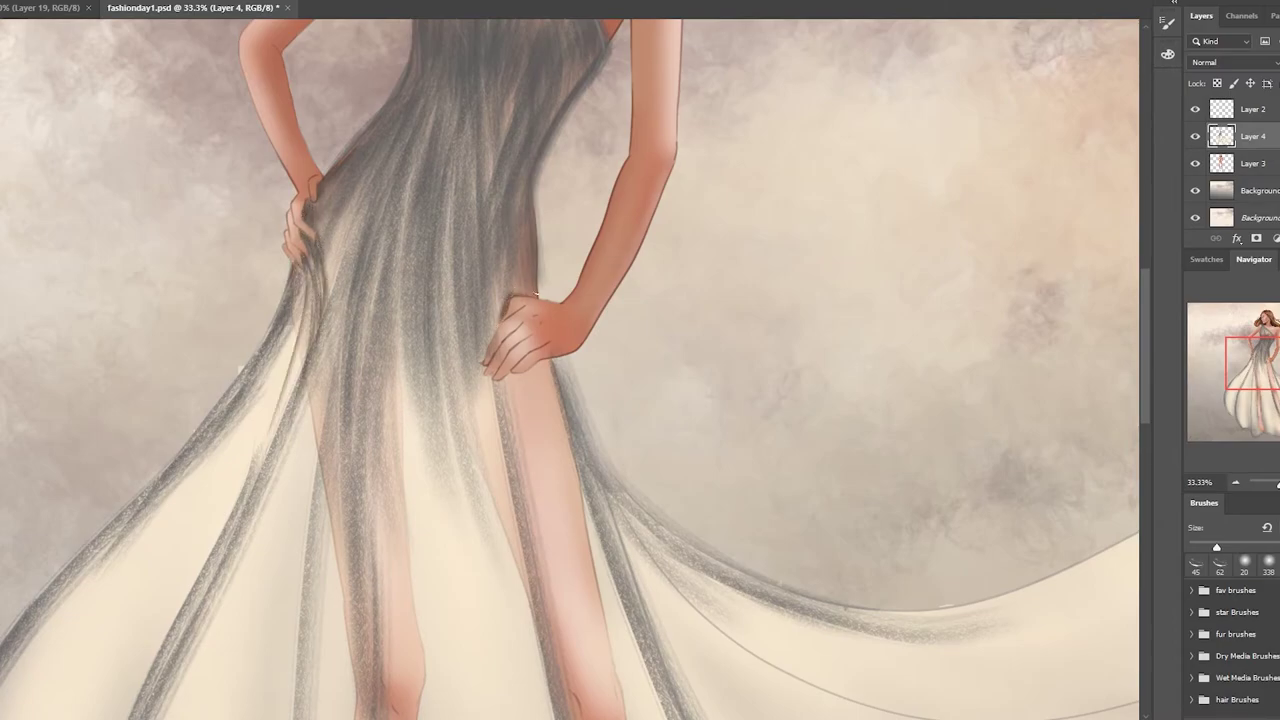
{"action": "mouse_move", "coordinate": [530, 365]}
{"action": "left_mouse_down"}
{"action": "mouse_move", "coordinate": [545, 545]}
{"action": "mouse_move", "coordinate": [500, 640]}
{"action": "left_mouse_up"}
{"action": "scroll", "coordinate": [572, 428], "scroll_direction": "up", "scroll_amount": 5}
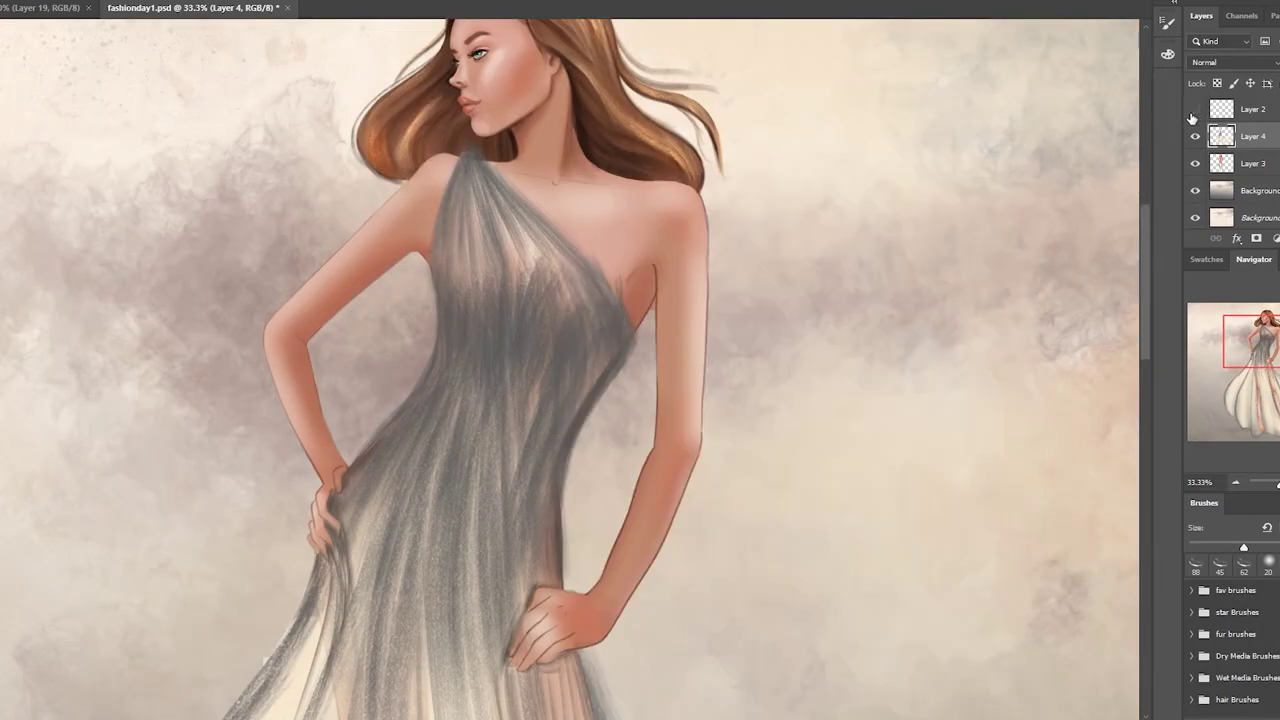
Step: Delete Layer 2, then darken the dress edge from the shoulder strap to the neckline
{"action": "right_click", "coordinate": [430, 265]}
{"action": "left_click_drag", "start_coordinate": [446, 305], "coordinate": [352, 468]}
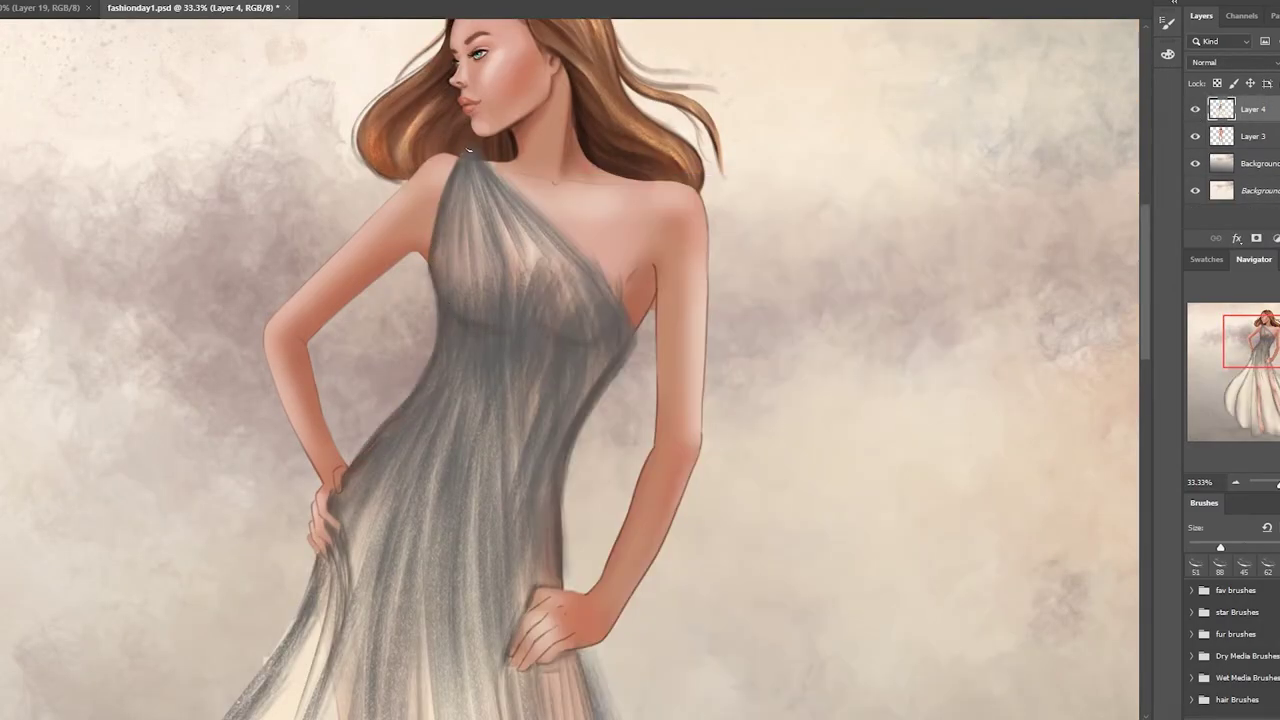
{"action": "mouse_move", "coordinate": [458, 152]}
{"action": "left_mouse_down"}
{"action": "mouse_move", "coordinate": [606, 286]}
{"action": "mouse_move", "coordinate": [600, 430]}
{"action": "left_mouse_up"}
Step: With a larger 117 brush, darken the bust and paint darker strokes down the dress
{"action": "right_click", "coordinate": [566, 261]}
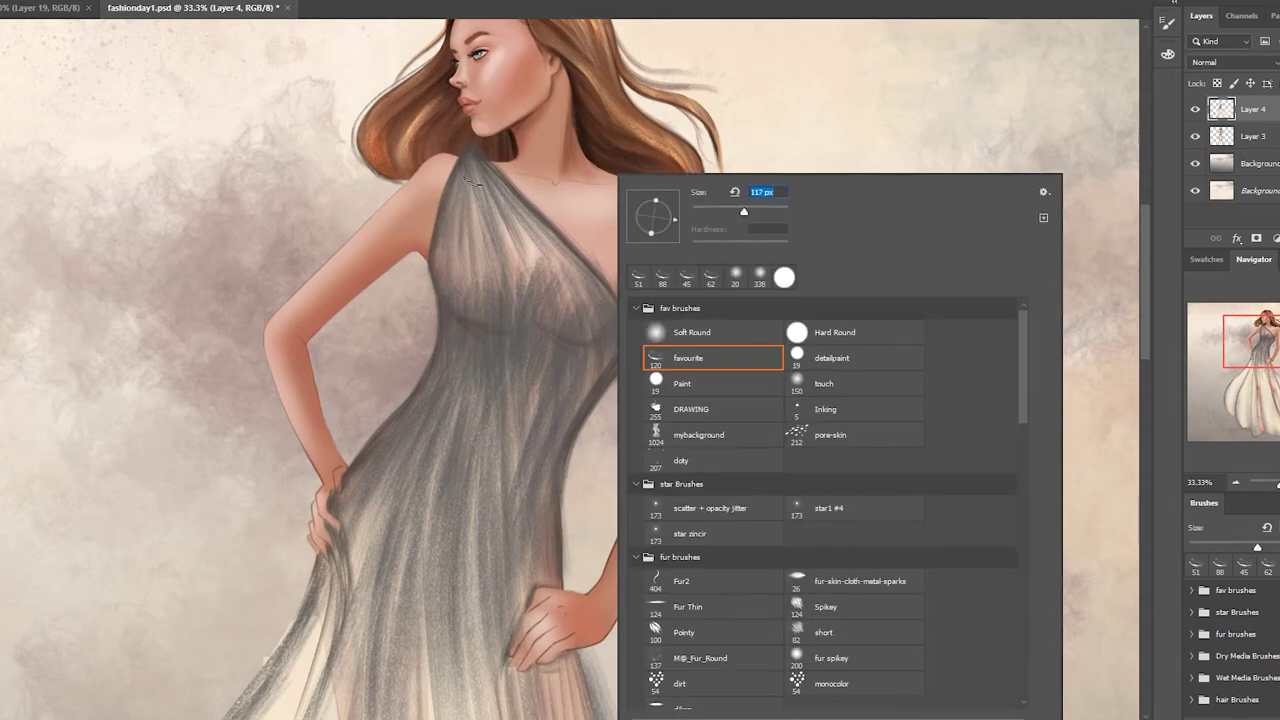
{"action": "mouse_move", "coordinate": [500, 210]}
{"action": "left_mouse_down"}
{"action": "mouse_move", "coordinate": [543, 271]}
{"action": "mouse_move", "coordinate": [545, 320]}
{"action": "left_mouse_up"}
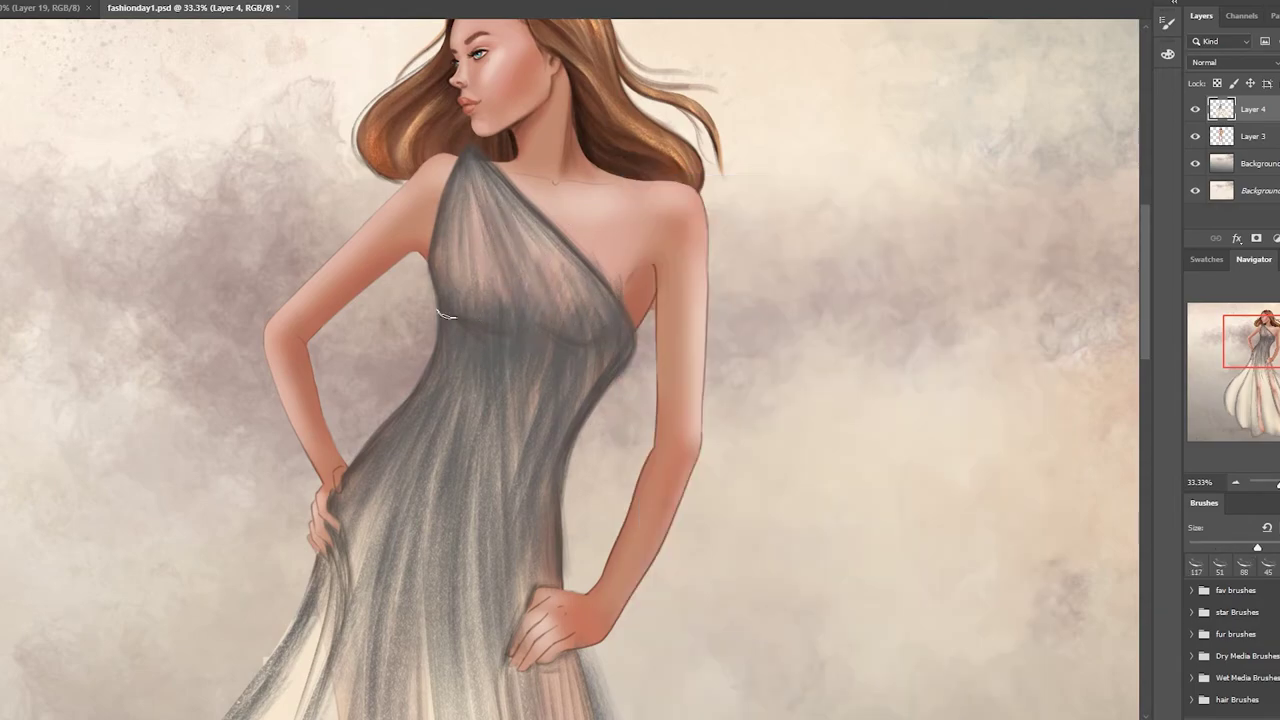
{"action": "mouse_move", "coordinate": [476, 153]}
{"action": "left_mouse_down"}
{"action": "mouse_move", "coordinate": [510, 195]}
{"action": "mouse_move", "coordinate": [512, 328]}
{"action": "left_mouse_up"}
{"action": "key", "text": "Return"}
{"action": "left_click_drag", "start_coordinate": [582, 426], "coordinate": [552, 590]}
Step: Switch to a bigger brush preset and fill the gaps in the dress fold shading
{"action": "right_click", "coordinate": [548, 585]}
{"action": "left_click", "coordinate": [657, 363]}
{"action": "key", "text": "Return"}
{"action": "left_click_drag", "start_coordinate": [500, 400], "coordinate": [547, 560]}
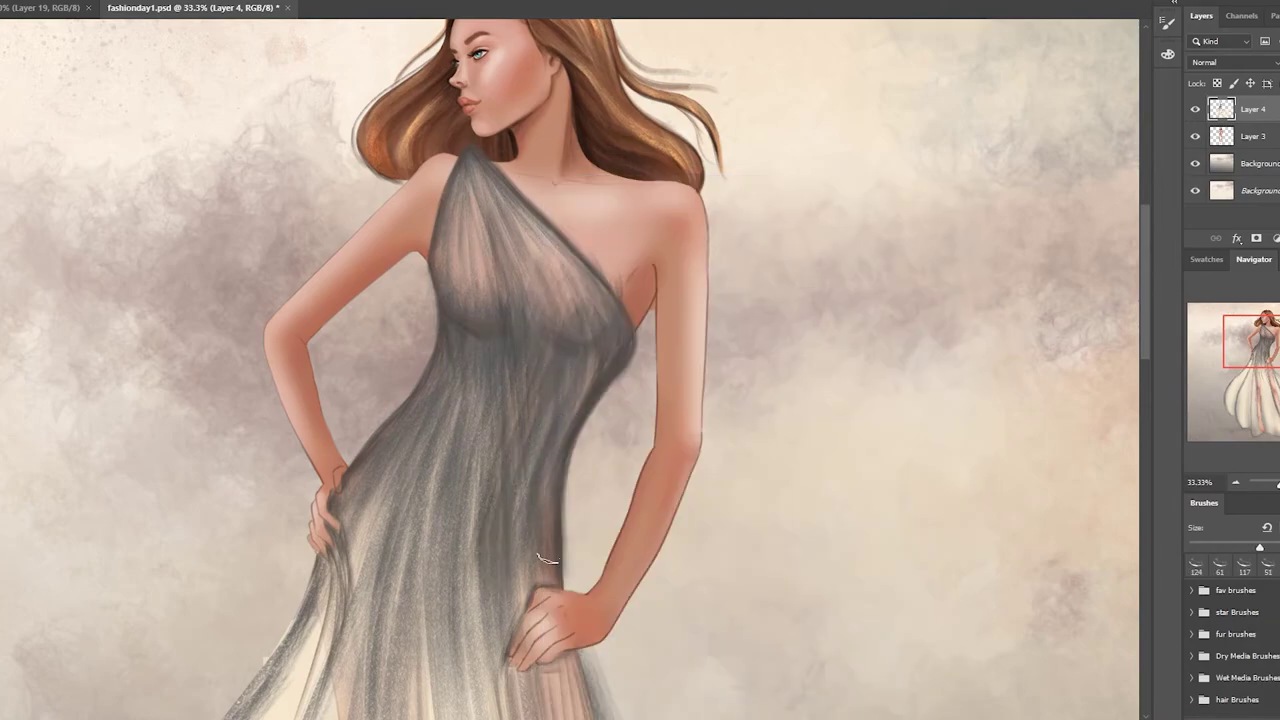
{"action": "mouse_move", "coordinate": [470, 380]}
{"action": "left_mouse_down"}
{"action": "mouse_move", "coordinate": [491, 537]}
{"action": "mouse_move", "coordinate": [360, 650]}
{"action": "left_mouse_up"}
{"action": "left_click_drag", "start_coordinate": [420, 400], "coordinate": [340, 640]}
Step: Fit the canvas in view and darken the dress's left folds with a 228 brush
{"action": "key", "text": "ctrl+0"}
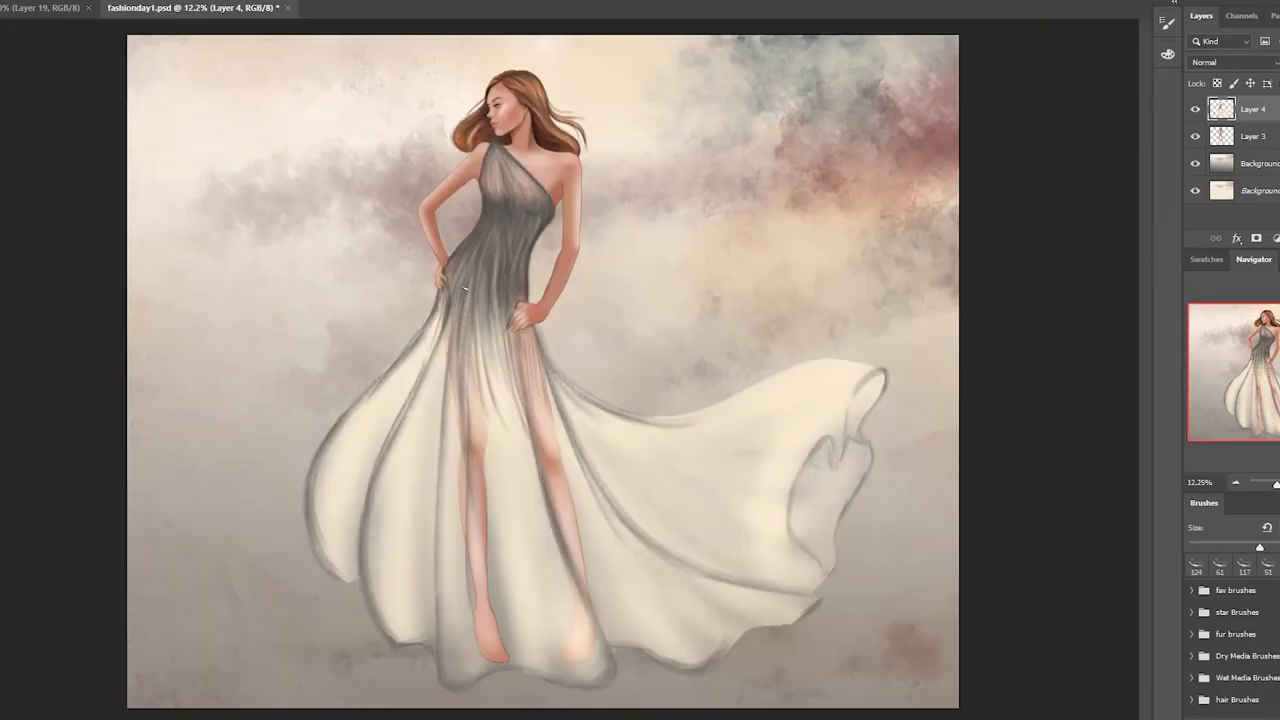
{"action": "right_click", "coordinate": [464, 289]}
{"action": "left_click", "coordinate": [534, 366]}
{"action": "key", "text": "Return"}
{"action": "left_click_drag", "start_coordinate": [390, 370], "coordinate": [374, 537]}
{"action": "left_click_drag", "start_coordinate": [420, 300], "coordinate": [400, 620]}
{"action": "left_click_drag", "start_coordinate": [450, 380], "coordinate": [462, 642]}
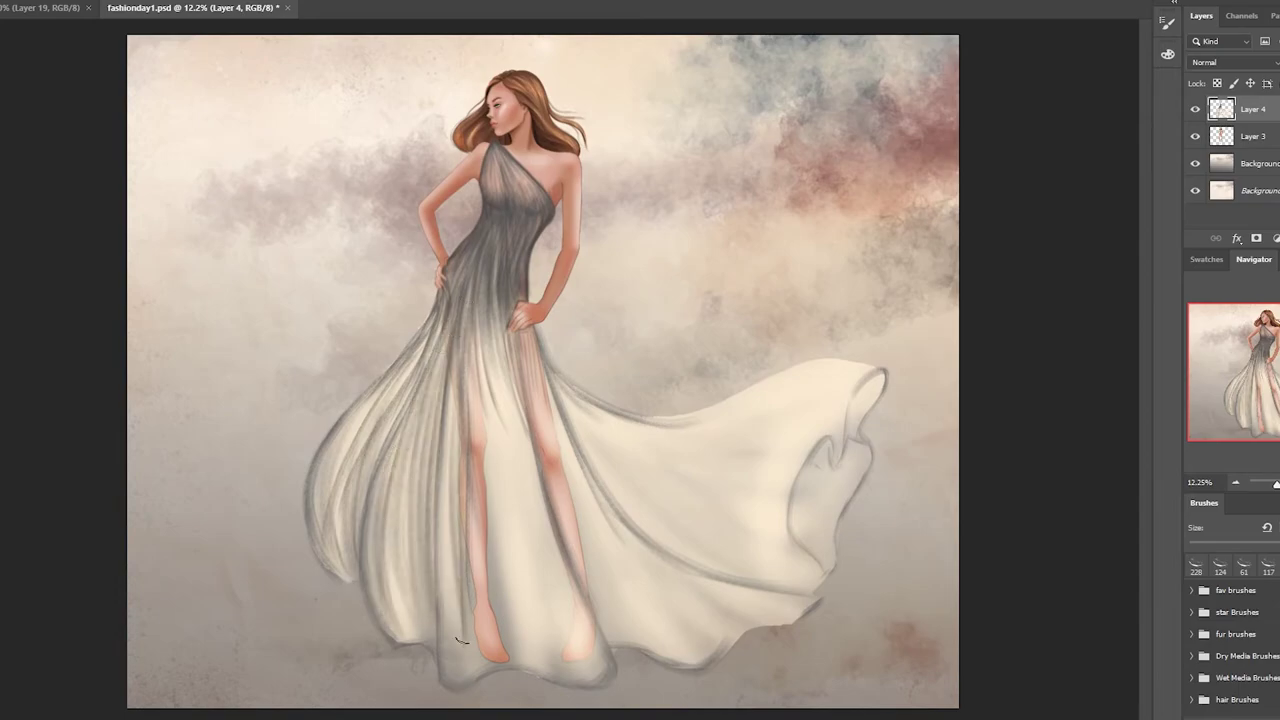
Step: Shade the central and right dress folds and the right leg in grey
{"action": "left_click_drag", "start_coordinate": [470, 450], "coordinate": [490, 665]}
{"action": "left_click_drag", "start_coordinate": [434, 425], "coordinate": [438, 665]}
{"action": "left_click_drag", "start_coordinate": [480, 325], "coordinate": [540, 660]}
{"action": "left_click_drag", "start_coordinate": [560, 360], "coordinate": [533, 648]}
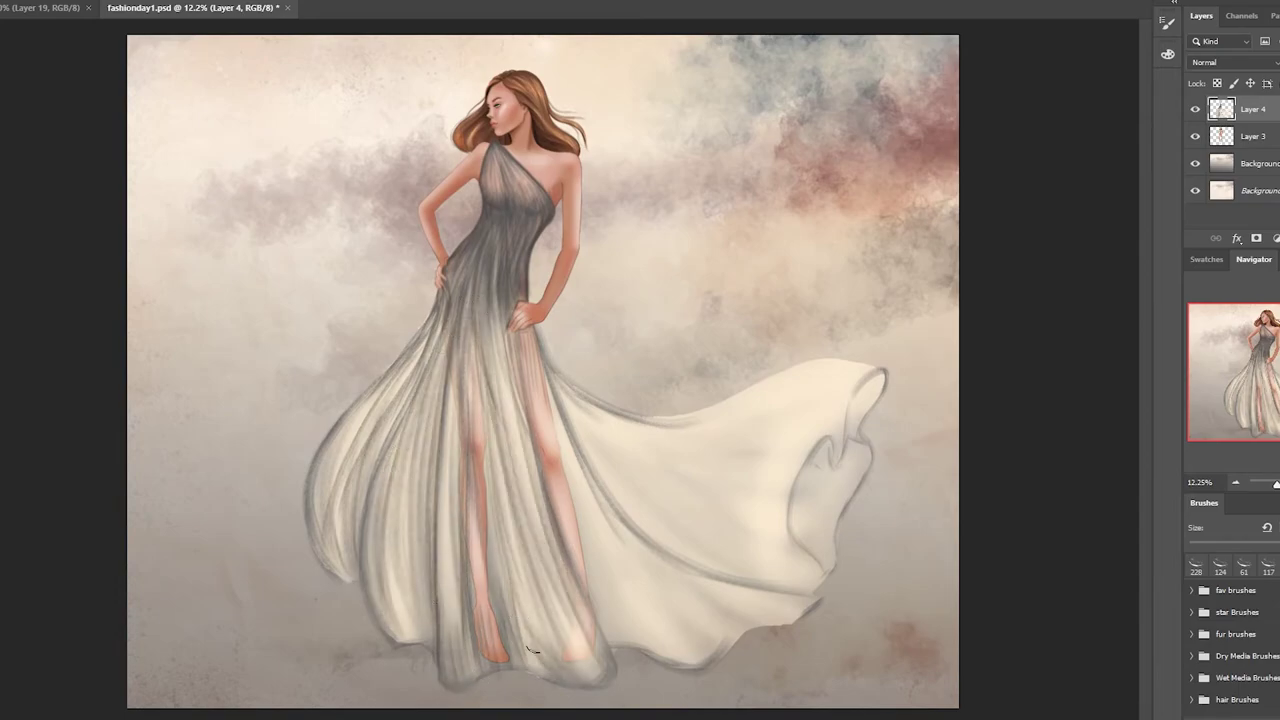
{"action": "left_click_drag", "start_coordinate": [540, 410], "coordinate": [600, 620]}
{"action": "left_click_drag", "start_coordinate": [525, 335], "coordinate": [620, 600]}
{"action": "left_click_drag", "start_coordinate": [565, 545], "coordinate": [630, 645]}
{"action": "mouse_move", "coordinate": [540, 380]}
{"action": "left_mouse_down"}
{"action": "mouse_move", "coordinate": [640, 610]}
{"action": "mouse_move", "coordinate": [760, 585]}
{"action": "left_mouse_up"}
Step: Shade the train's right folds, upper edge and inner fold with darker grey
{"action": "left_click_drag", "start_coordinate": [640, 532], "coordinate": [815, 590]}
{"action": "left_click_drag", "start_coordinate": [745, 530], "coordinate": [616, 666]}
{"action": "left_click_drag", "start_coordinate": [720, 600], "coordinate": [818, 655]}
{"action": "mouse_move", "coordinate": [882, 370]}
{"action": "left_mouse_down"}
{"action": "mouse_move", "coordinate": [848, 440]}
{"action": "mouse_move", "coordinate": [822, 552]}
{"action": "left_mouse_up"}
{"action": "left_click_drag", "start_coordinate": [535, 368], "coordinate": [600, 462]}
{"action": "left_click_drag", "start_coordinate": [560, 390], "coordinate": [755, 465]}
{"action": "left_click_drag", "start_coordinate": [640, 420], "coordinate": [775, 380]}
{"action": "left_click_drag", "start_coordinate": [890, 362], "coordinate": [750, 395]}
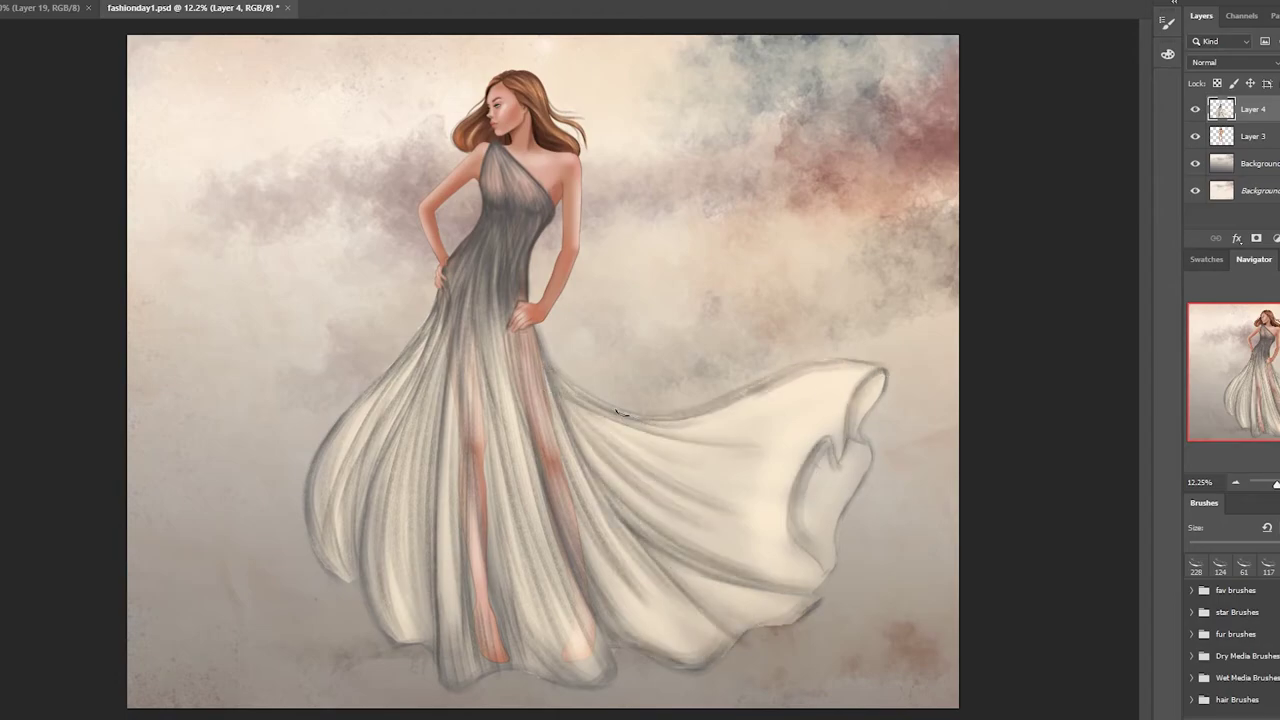
{"action": "mouse_move", "coordinate": [619, 412]}
{"action": "left_mouse_down"}
{"action": "mouse_move", "coordinate": [826, 440]}
{"action": "mouse_move", "coordinate": [827, 451]}
{"action": "left_mouse_up"}
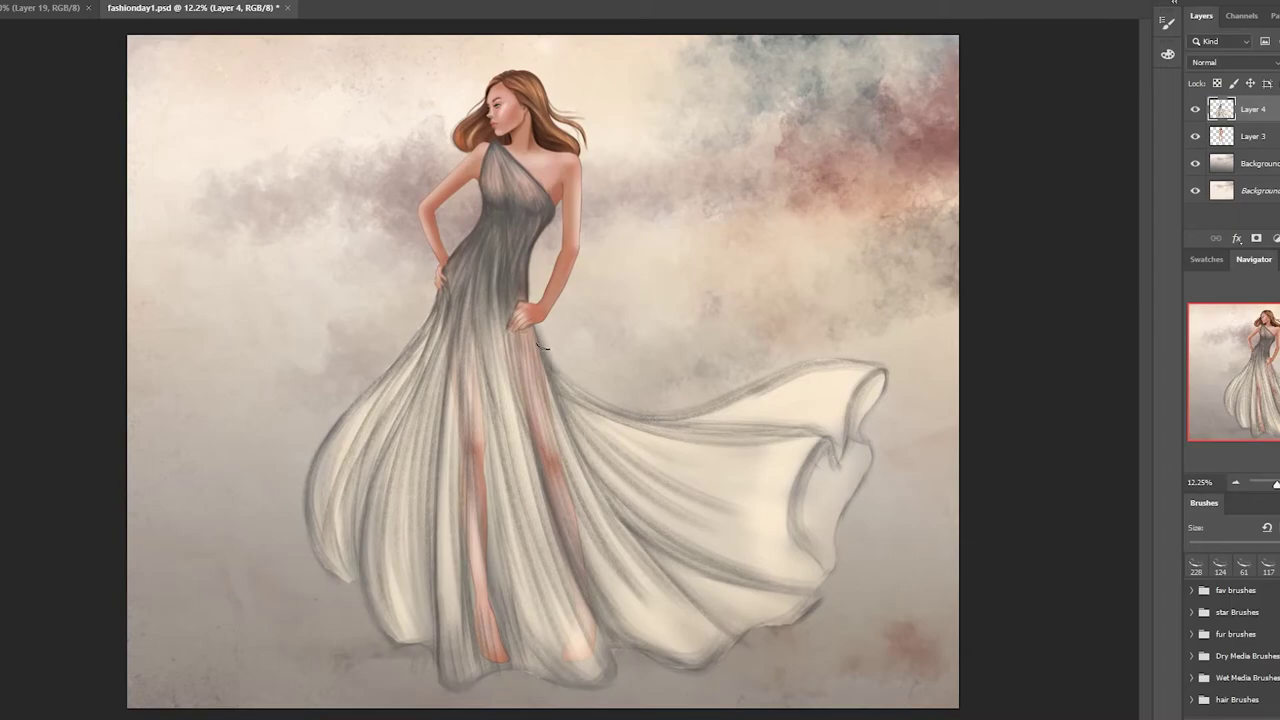
Step: Shade the central skirt below the waist, the lower skirt near the feet, and the left folds
{"action": "mouse_move", "coordinate": [538, 345]}
{"action": "left_mouse_down"}
{"action": "mouse_move", "coordinate": [650, 472]}
{"action": "mouse_move", "coordinate": [550, 412]}
{"action": "left_mouse_up"}
{"action": "left_click_drag", "start_coordinate": [505, 250], "coordinate": [485, 540]}
{"action": "left_click_drag", "start_coordinate": [530, 352], "coordinate": [495, 615]}
{"action": "left_click_drag", "start_coordinate": [565, 555], "coordinate": [595, 670]}
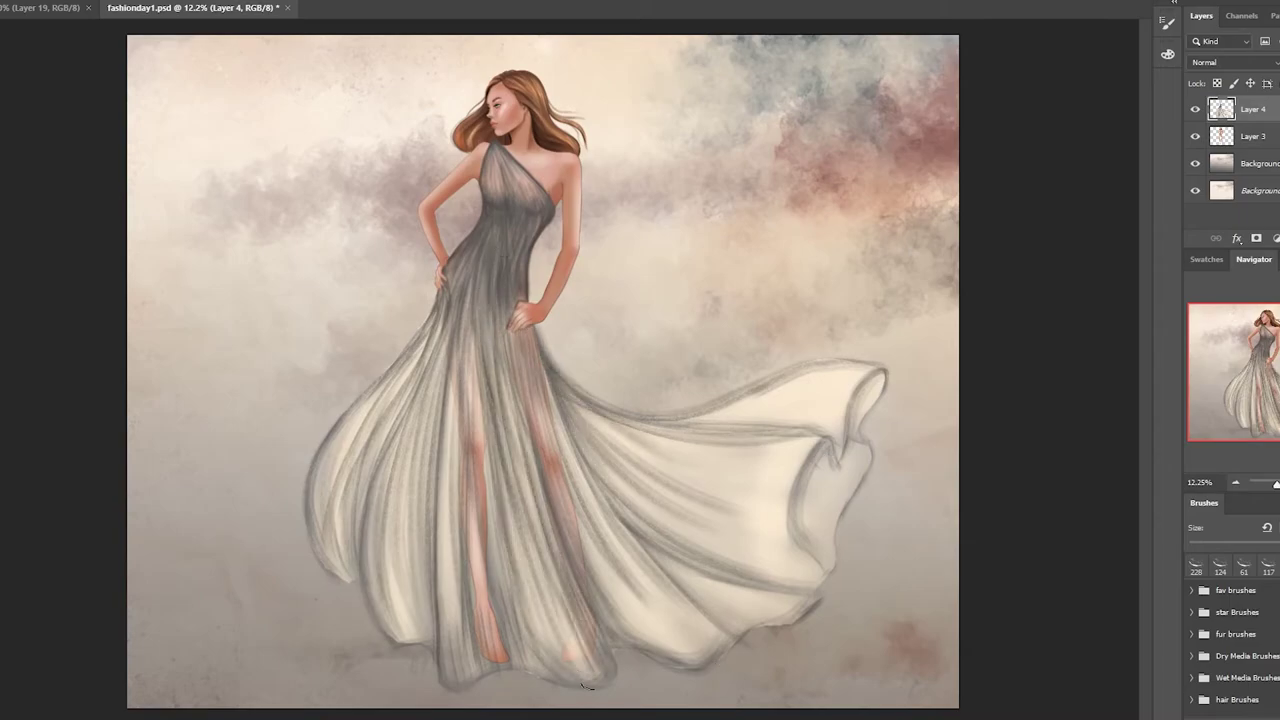
{"action": "left_click_drag", "start_coordinate": [530, 530], "coordinate": [560, 675]}
{"action": "left_click_drag", "start_coordinate": [540, 600], "coordinate": [525, 675]}
{"action": "left_click_drag", "start_coordinate": [405, 640], "coordinate": [335, 565]}
{"action": "left_click_drag", "start_coordinate": [385, 435], "coordinate": [345, 590]}
{"action": "left_click_drag", "start_coordinate": [605, 490], "coordinate": [745, 618]}
Step: Darken the right fold edge of the train with a 95 px brush
{"action": "right_click", "coordinate": [786, 560]}
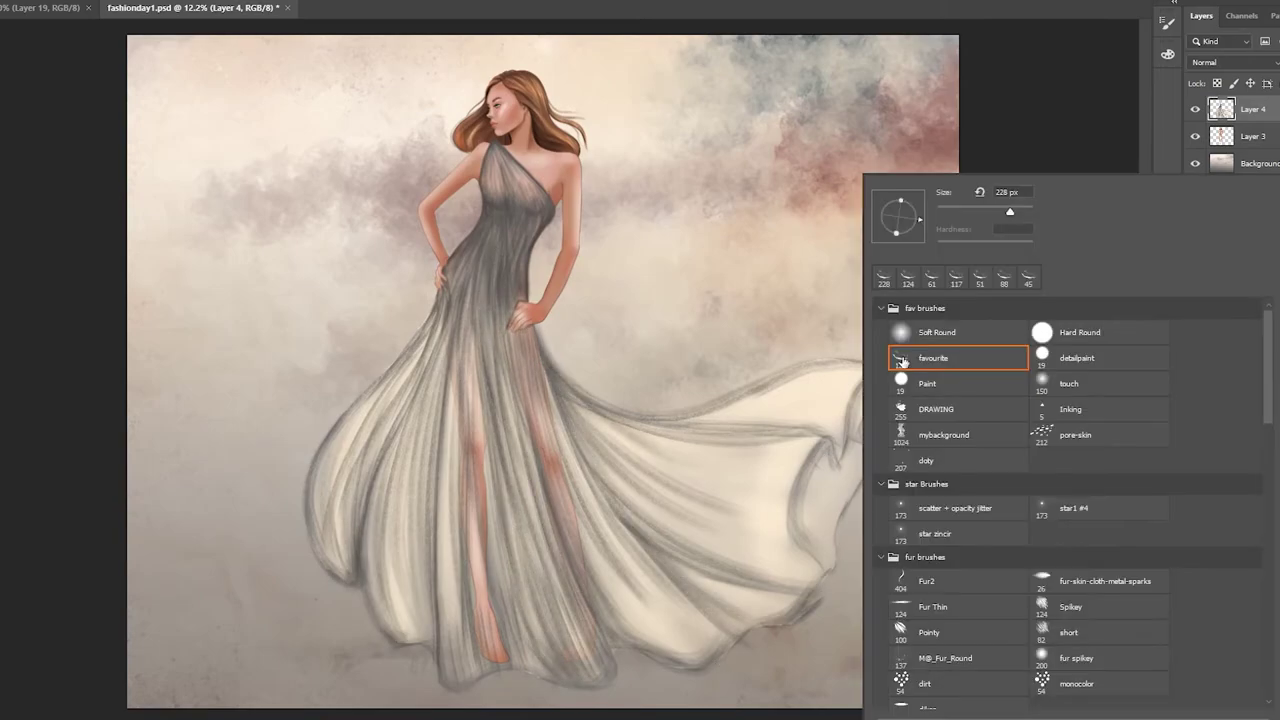
{"action": "double_click", "coordinate": [914, 363]}
{"action": "left_click_drag", "start_coordinate": [828, 472], "coordinate": [813, 593]}
{"action": "left_click_drag", "start_coordinate": [868, 441], "coordinate": [886, 372]}
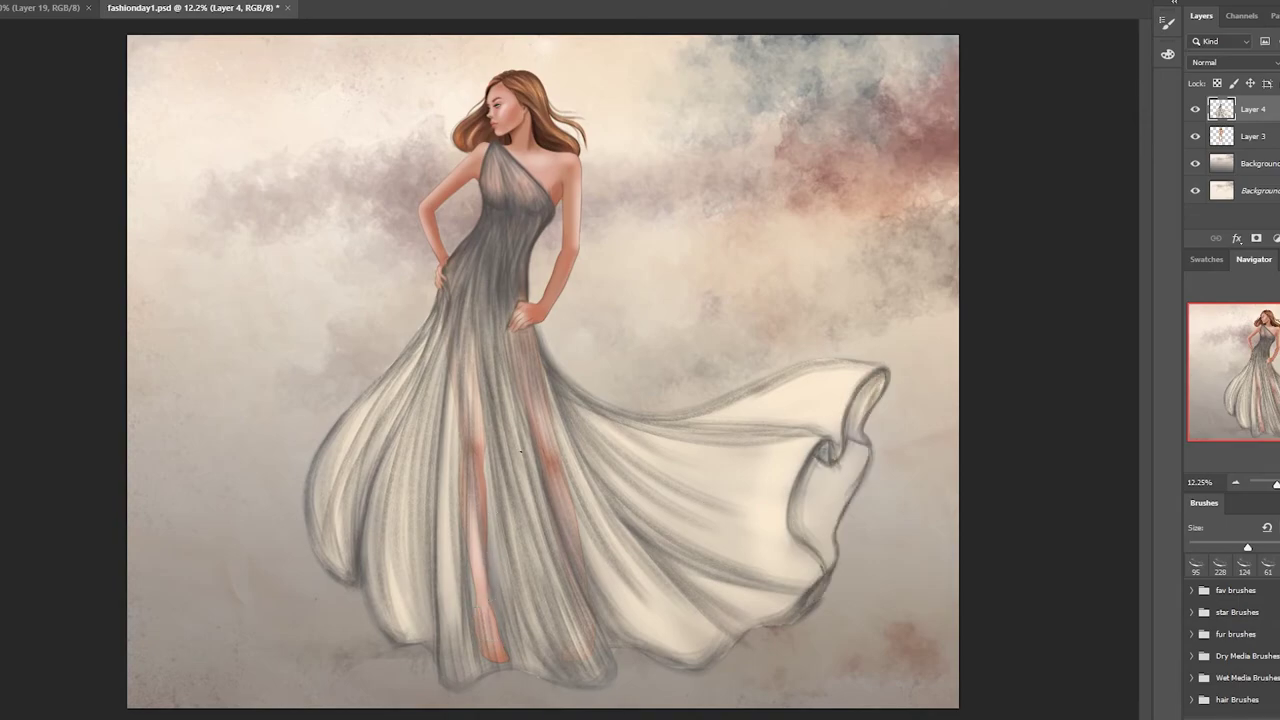
Step: Try other brush presets and shade down the front of the skirt
{"action": "right_click", "coordinate": [546, 452]}
{"action": "double_click", "coordinate": [700, 300]}
{"action": "right_click", "coordinate": [632, 440]}
{"action": "double_click", "coordinate": [780, 300]}
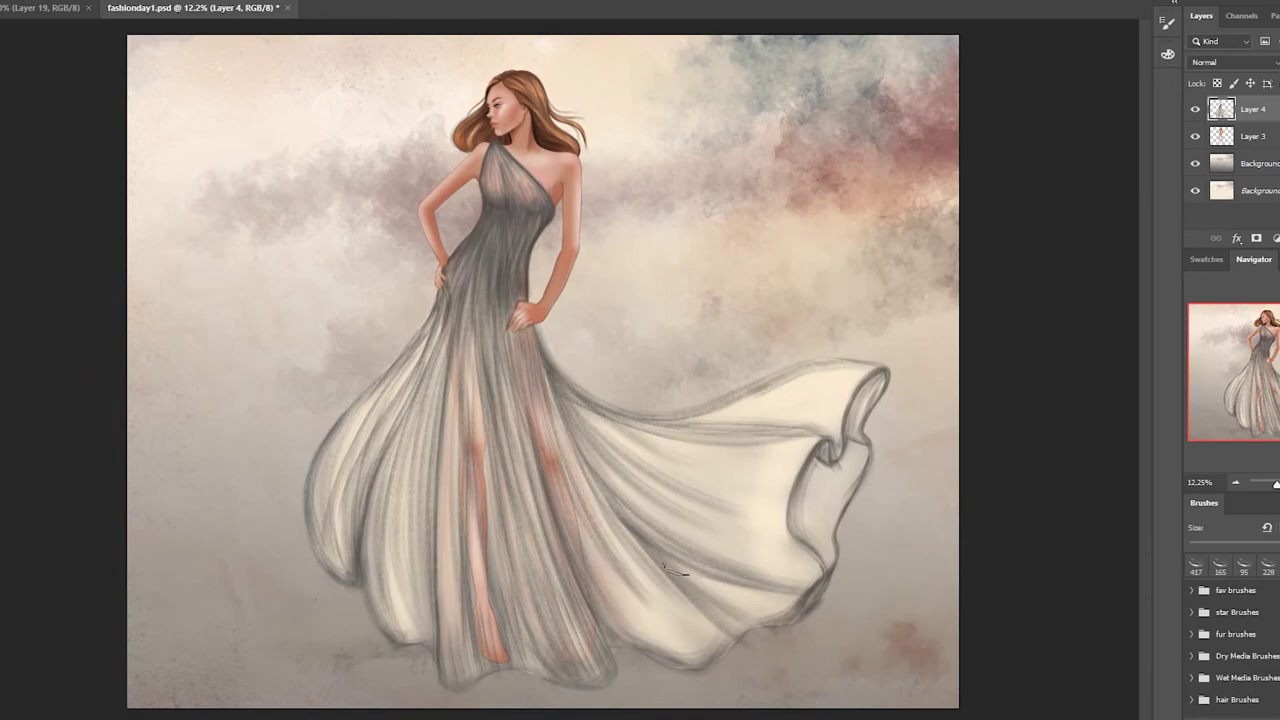
{"action": "mouse_move", "coordinate": [466, 292]}
{"action": "left_mouse_down"}
{"action": "mouse_move", "coordinate": [438, 420]}
{"action": "mouse_move", "coordinate": [512, 440]}
{"action": "left_mouse_up"}
{"action": "left_click_drag", "start_coordinate": [540, 352], "coordinate": [612, 552]}
{"action": "left_click_drag", "start_coordinate": [552, 382], "coordinate": [540, 640]}
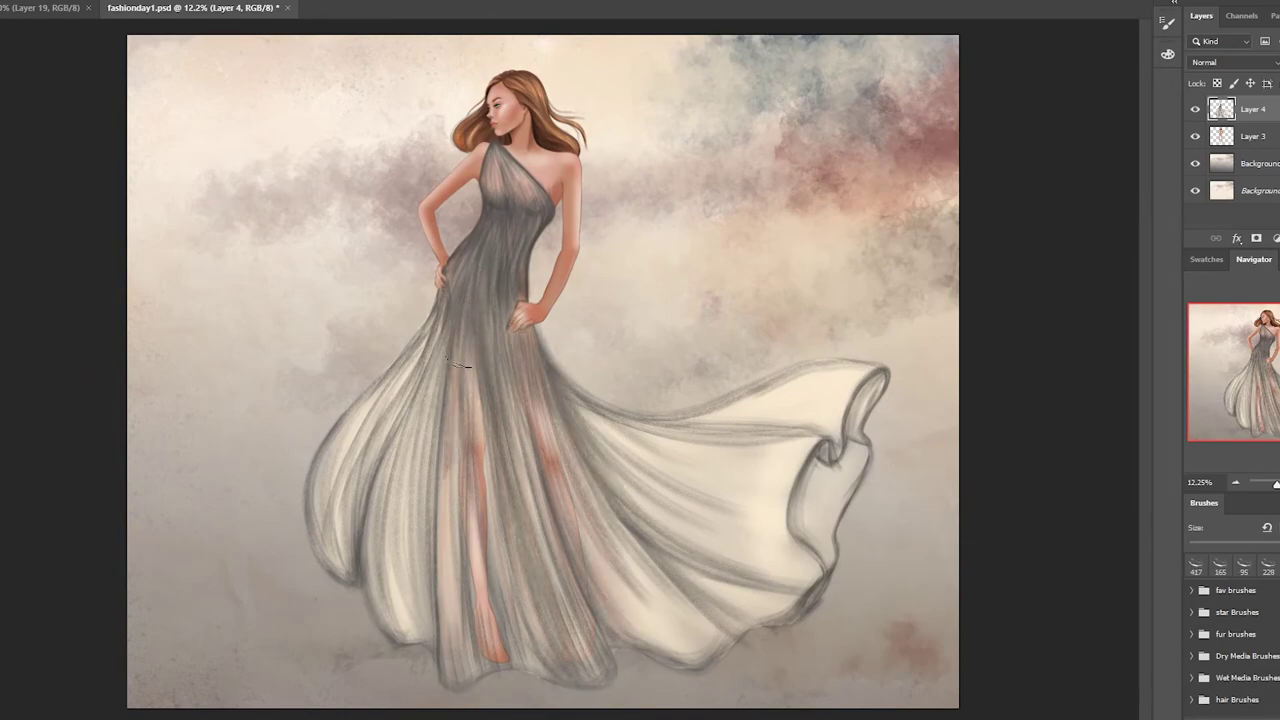
Step: Lighten the lower skirt and legs with a 174 px brush
{"action": "right_click", "coordinate": [564, 400]}
{"action": "double_click", "coordinate": [680, 356]}
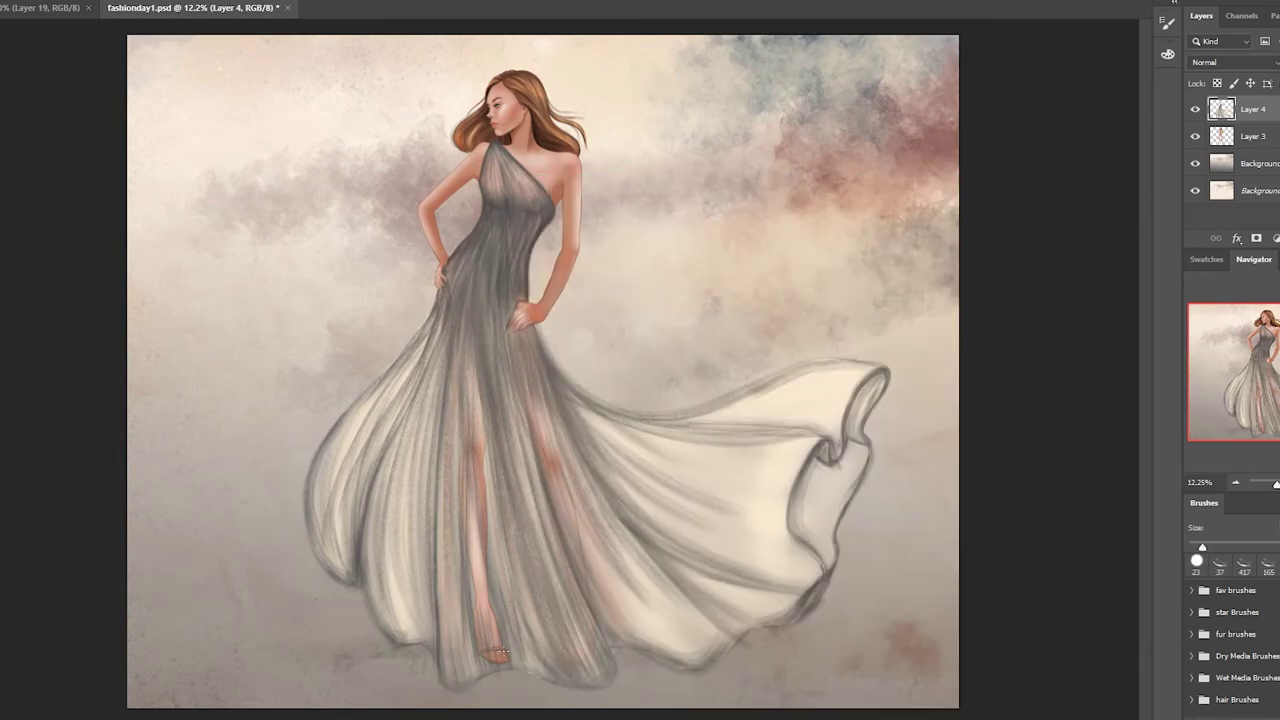
{"action": "right_click", "coordinate": [532, 485]}
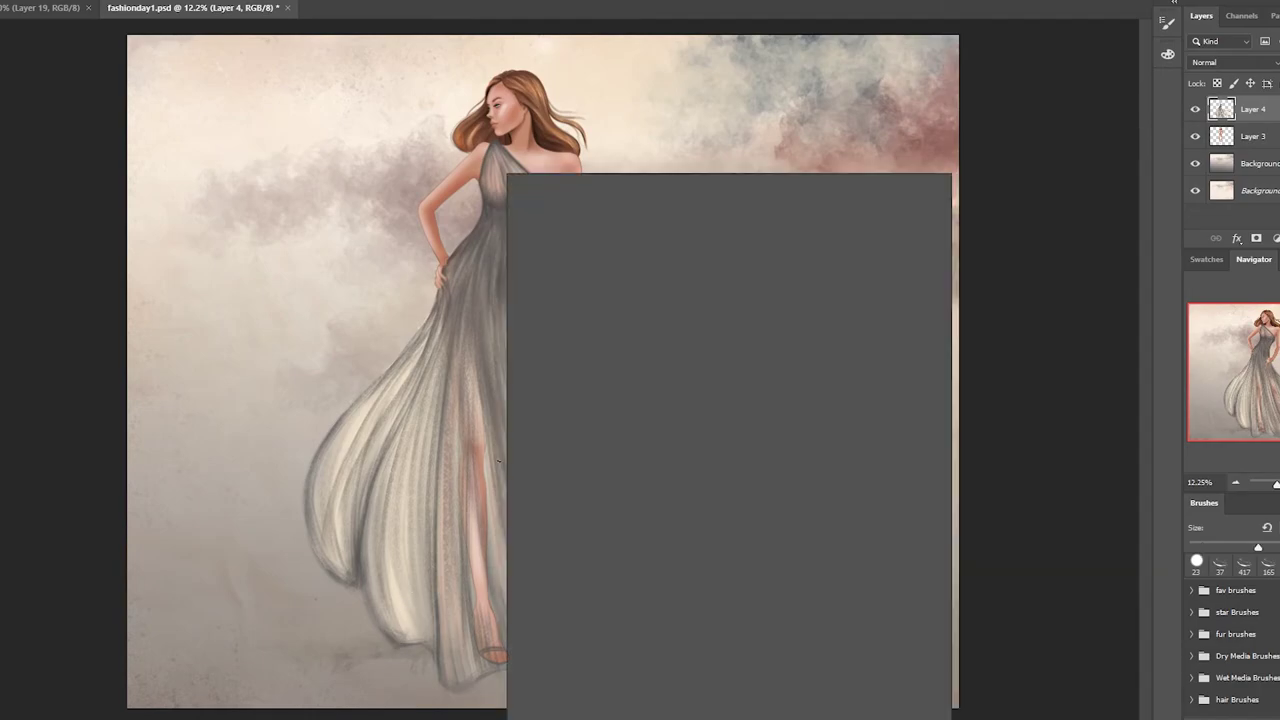
{"action": "double_click", "coordinate": [640, 300]}
{"action": "left_click_drag", "start_coordinate": [500, 402], "coordinate": [484, 540]}
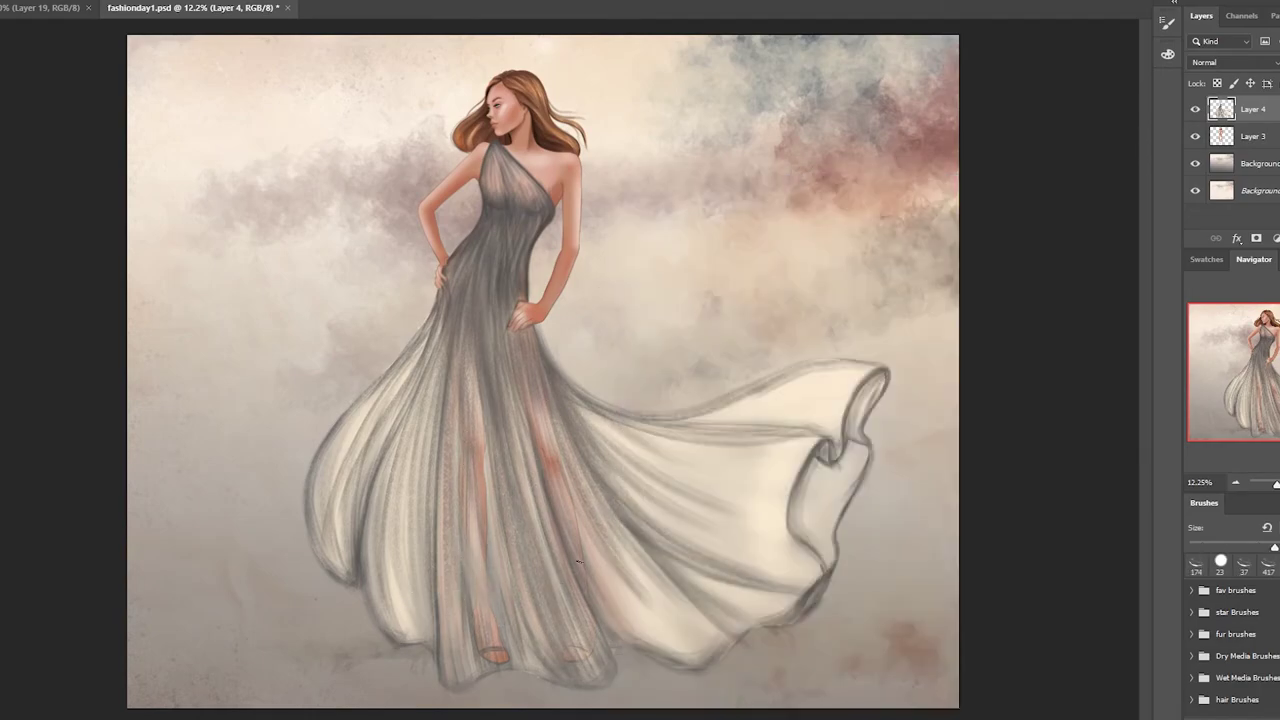
{"action": "left_click_drag", "start_coordinate": [452, 482], "coordinate": [480, 630]}
Step: With a 202 px brush, lighten the skirt near the hem and brighten its left side
{"action": "right_click", "coordinate": [560, 450]}
{"action": "double_click", "coordinate": [700, 400]}
{"action": "left_click_drag", "start_coordinate": [560, 478], "coordinate": [608, 614]}
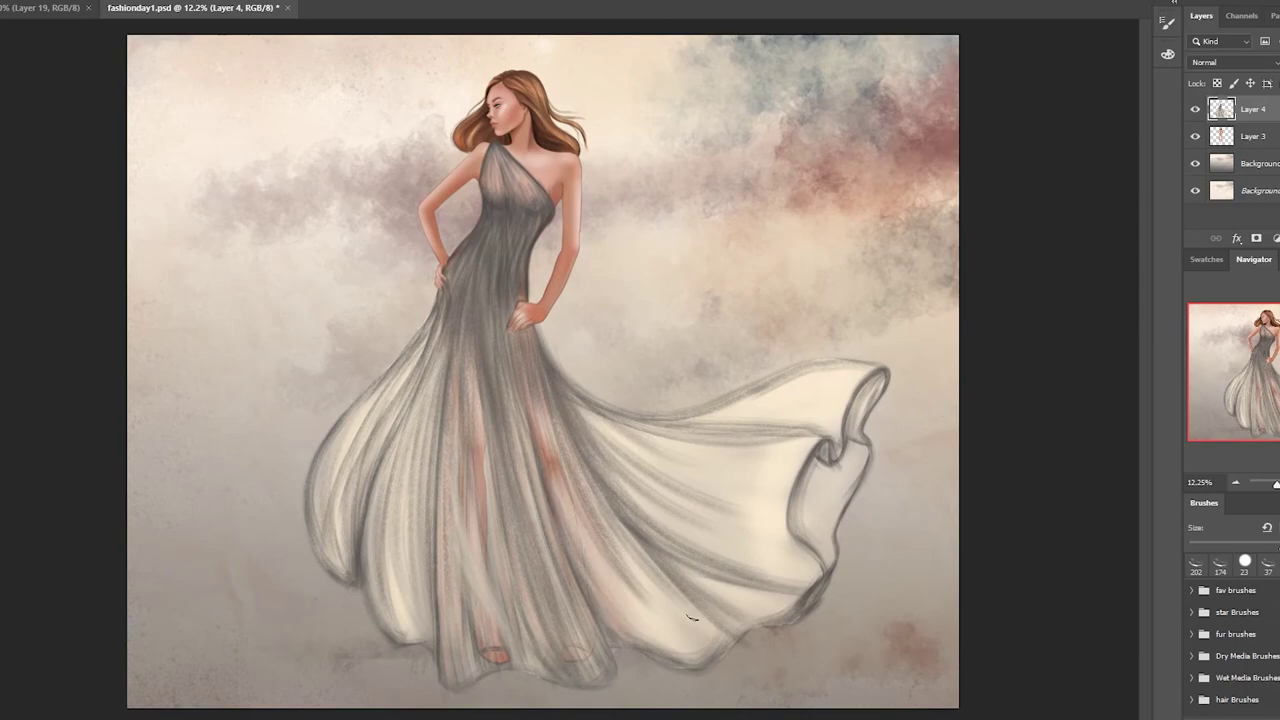
{"action": "left_click_drag", "start_coordinate": [430, 322], "coordinate": [310, 500]}
Step: Check the Background copy layer style, then lighten the haze around the upper figure with a 5000 px soft brush
{"action": "double_click", "coordinate": [1250, 163]}
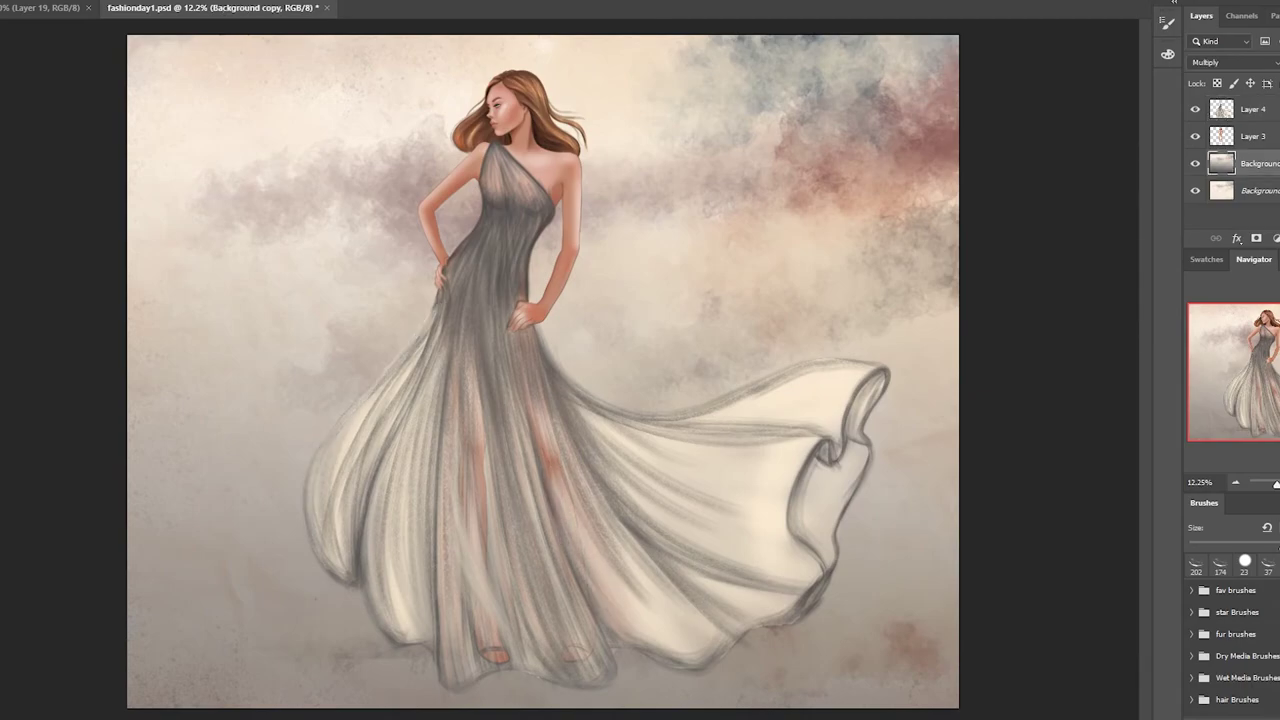
{"action": "left_click_drag", "start_coordinate": [990, 245], "coordinate": [1017, 247]}
{"action": "left_click", "coordinate": [1216, 198]}
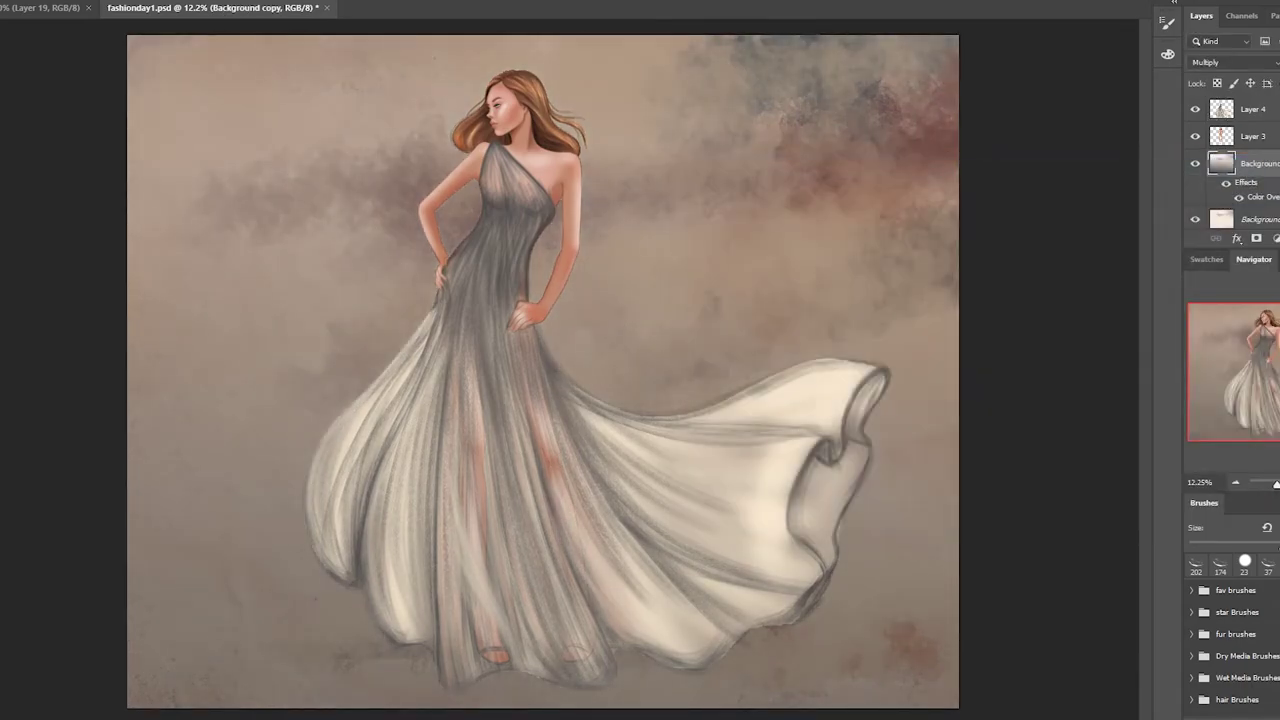
{"action": "right_click", "coordinate": [590, 200]}
{"action": "double_click", "coordinate": [829, 380]}
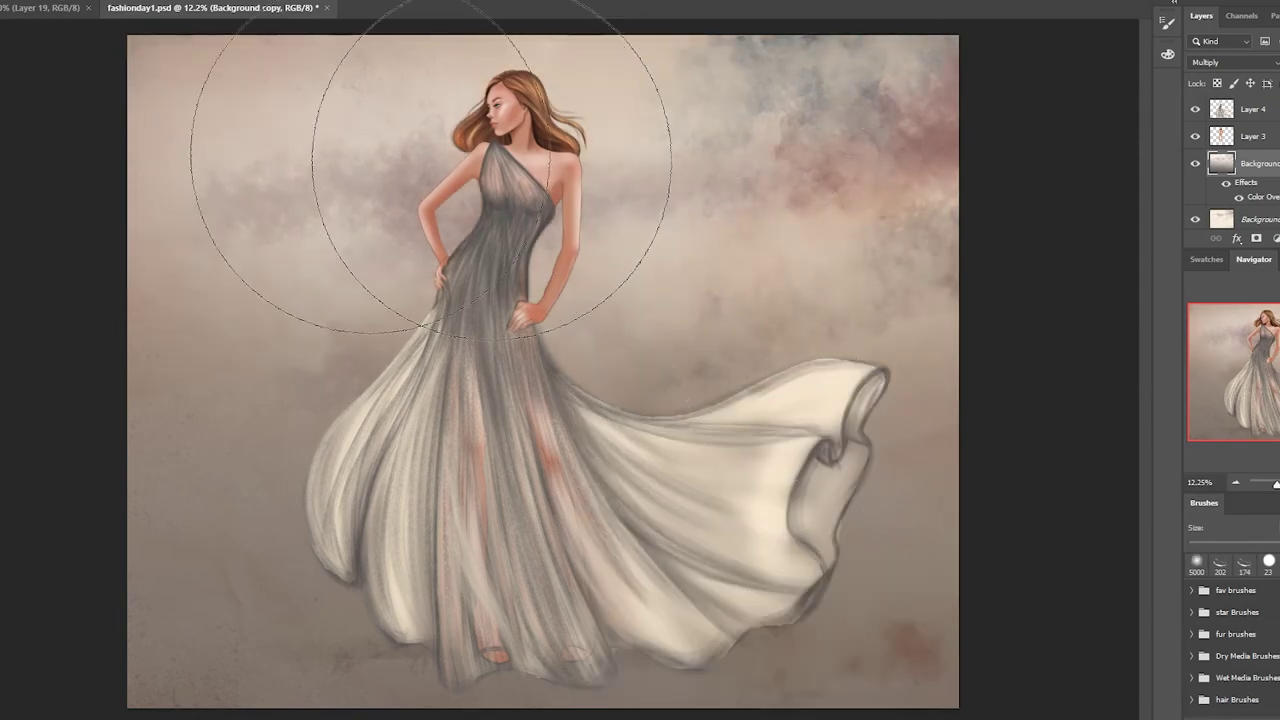
{"action": "left_click_drag", "start_coordinate": [400, 143], "coordinate": [540, 200]}
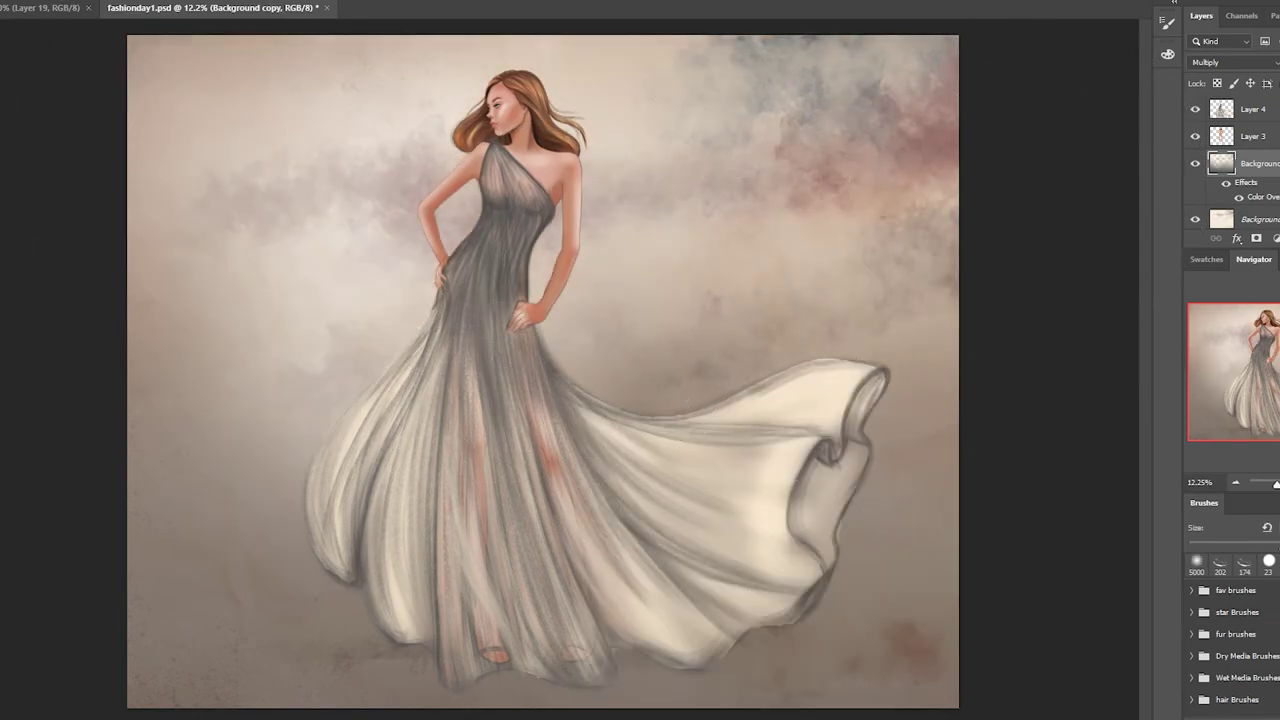
Step: Paint a soft shadow along the gown's bottom hem with a 369 px brush
{"action": "right_click", "coordinate": [634, 177]}
{"action": "double_click", "coordinate": [749, 451]}
{"action": "left_click_drag", "start_coordinate": [400, 645], "coordinate": [560, 665]}
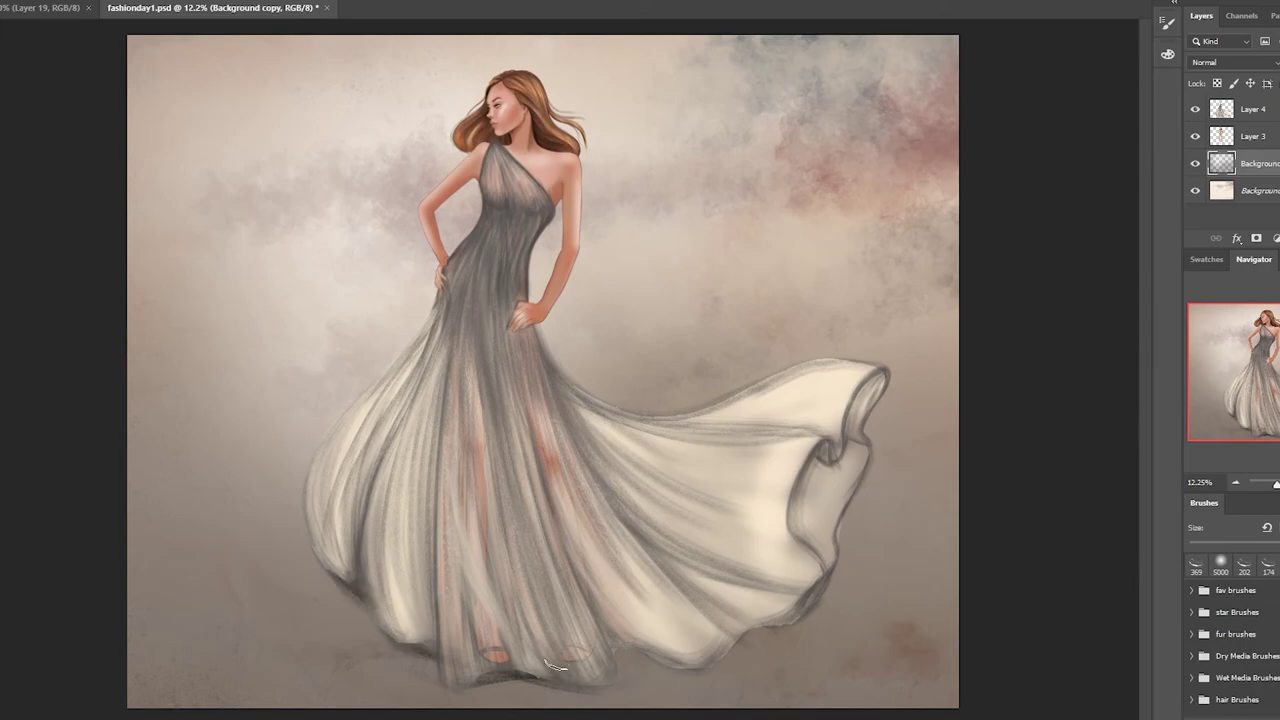
{"action": "left_click_drag", "start_coordinate": [660, 655], "coordinate": [540, 676]}
Step: Speckle the ground beside the right hem with the pore-skin scatter brush
{"action": "right_click", "coordinate": [800, 563]}
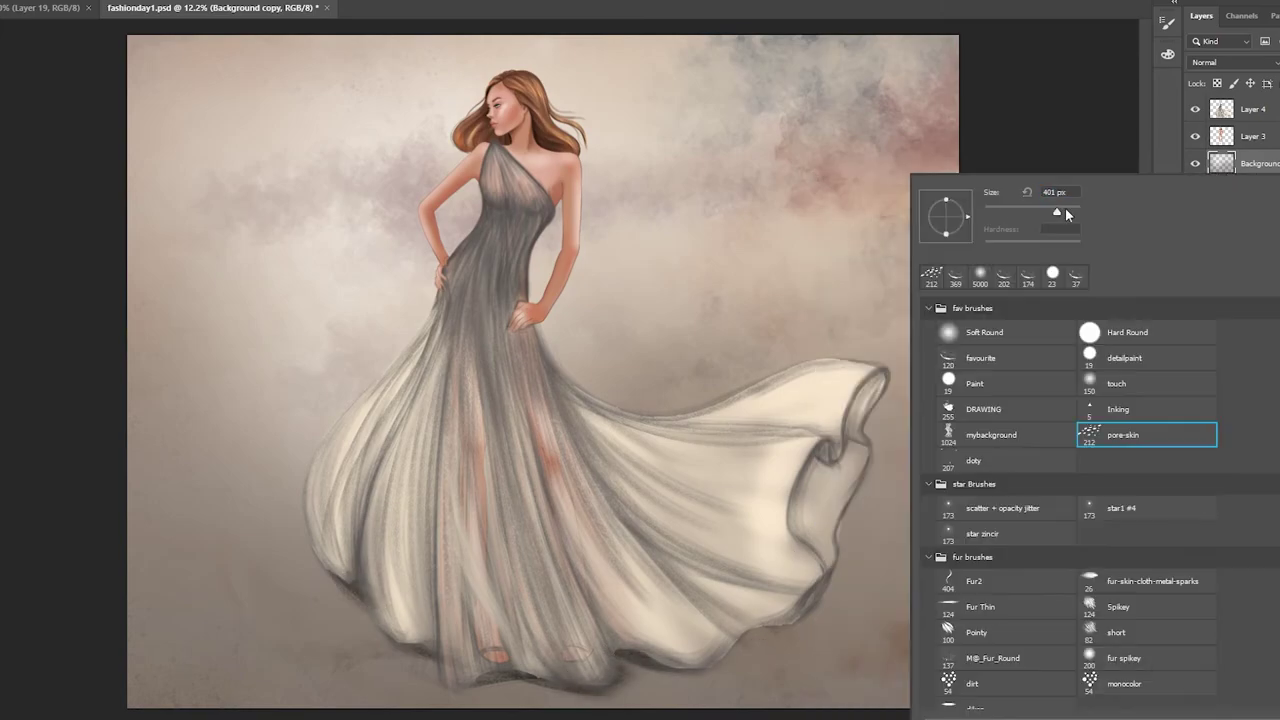
{"action": "double_click", "coordinate": [1143, 429]}
{"action": "left_click_drag", "start_coordinate": [755, 645], "coordinate": [806, 577]}
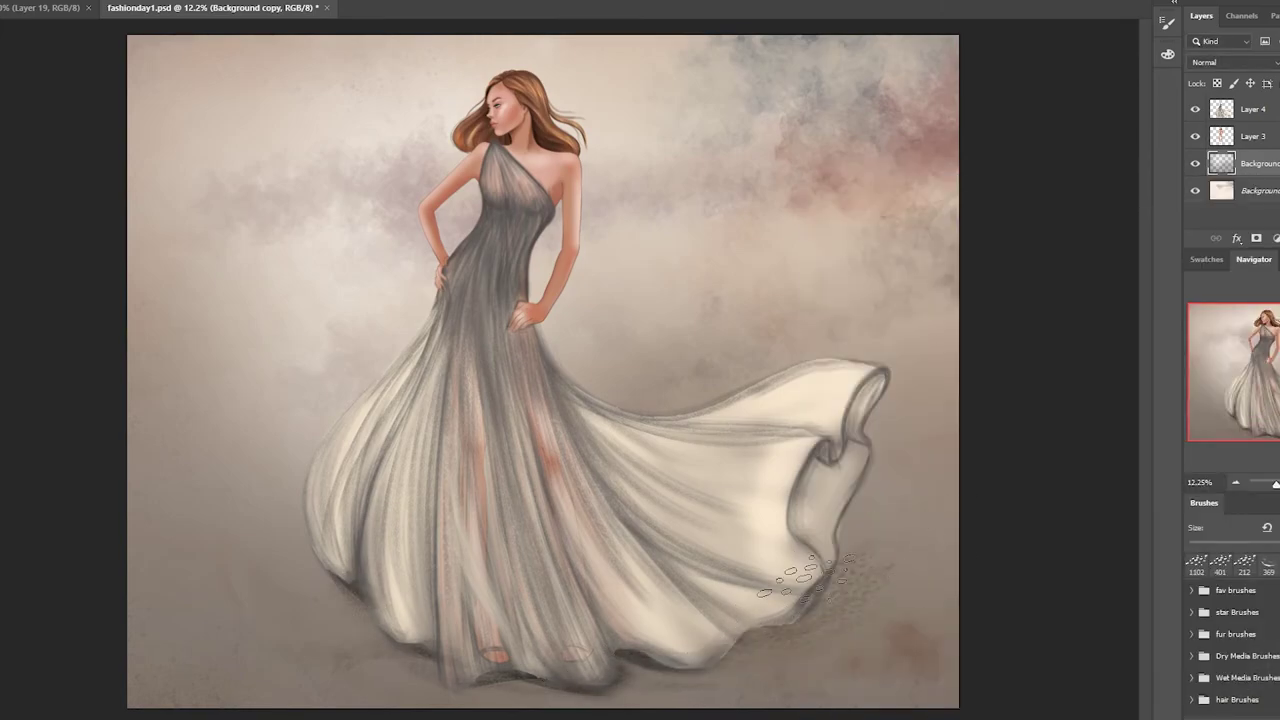
{"action": "right_click", "coordinate": [733, 660]}
{"action": "double_click", "coordinate": [929, 363]}
Step: Return to Layer 4 and lighten the left hem and the dress's right side below the hand
{"action": "key", "text": "alt+bracketright"}
{"action": "key", "text": "alt+bracketright"}
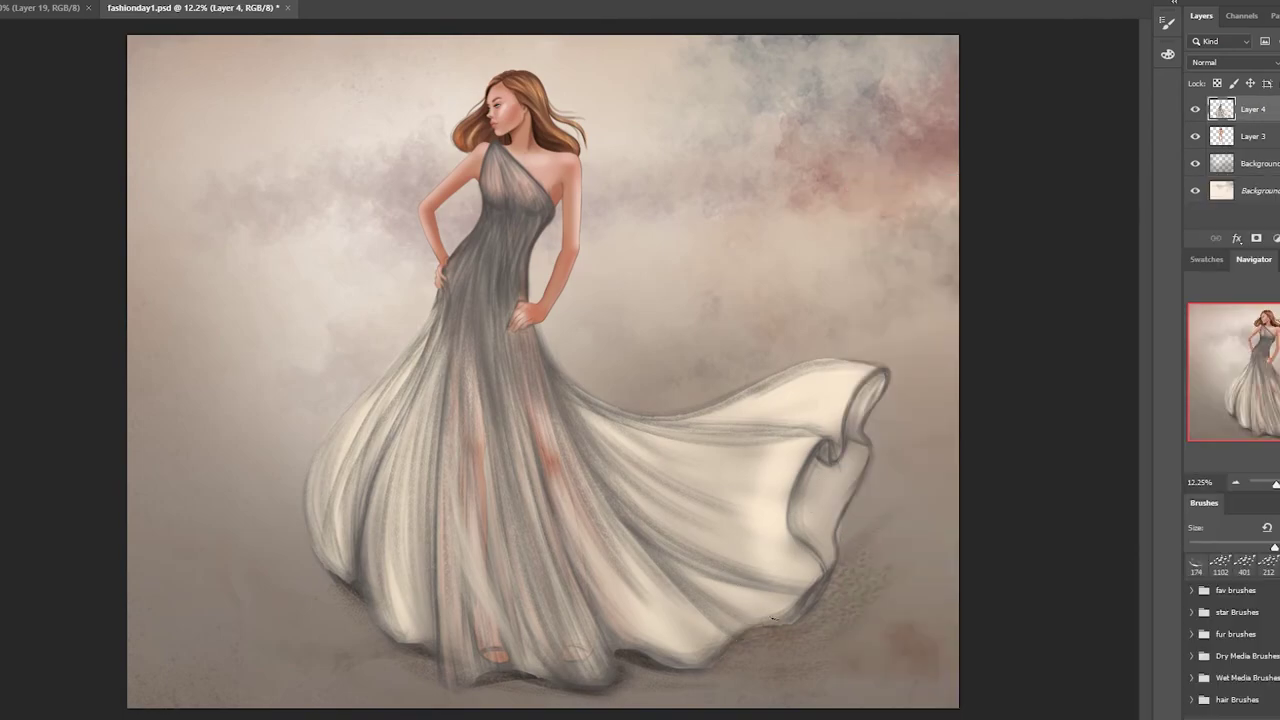
{"action": "left_click_drag", "start_coordinate": [370, 568], "coordinate": [398, 638]}
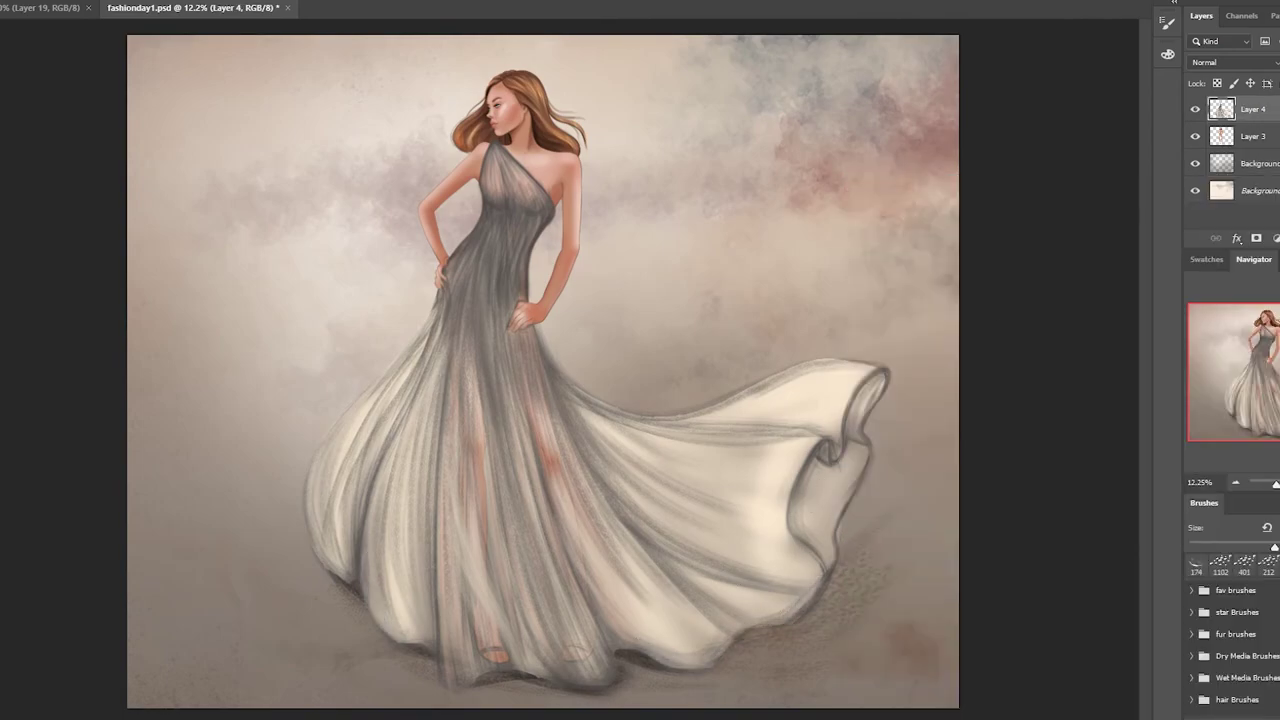
{"action": "left_click_drag", "start_coordinate": [578, 405], "coordinate": [523, 334]}
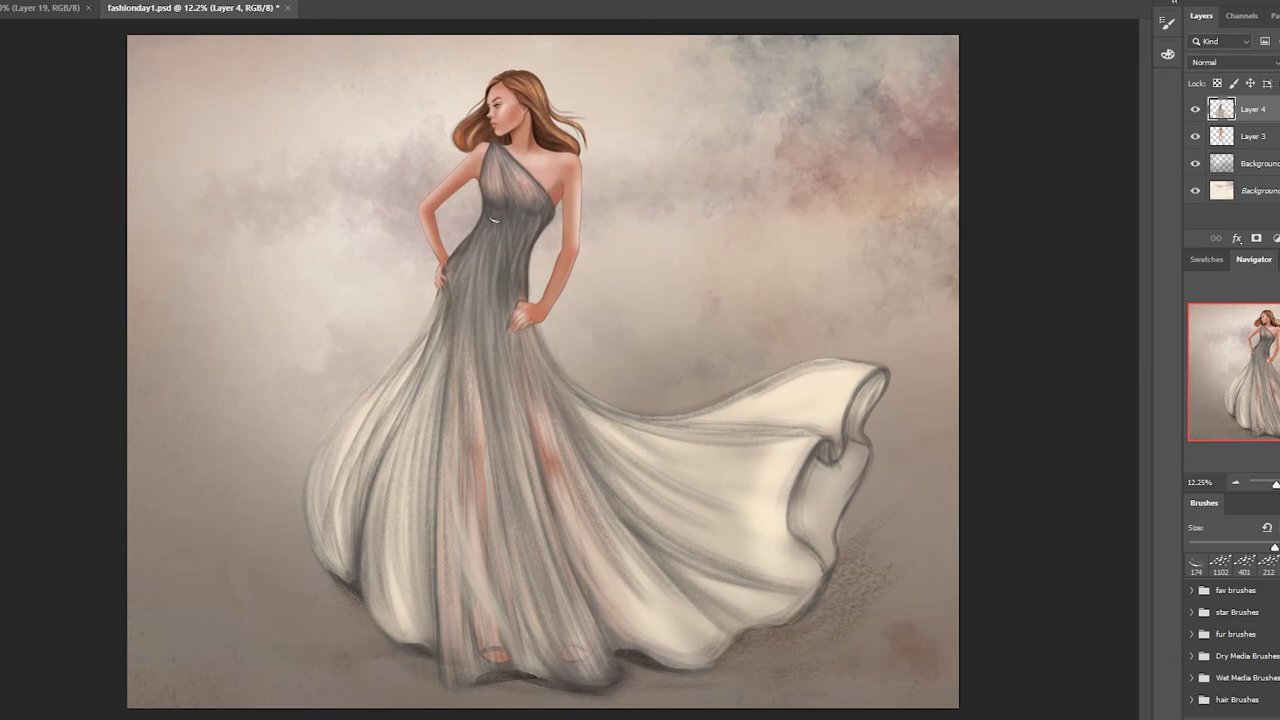
Step: Set a 105 px brush and lighten the shoe and the dress hem
{"action": "right_click", "coordinate": [495, 195]}
{"action": "key", "text": "Return"}
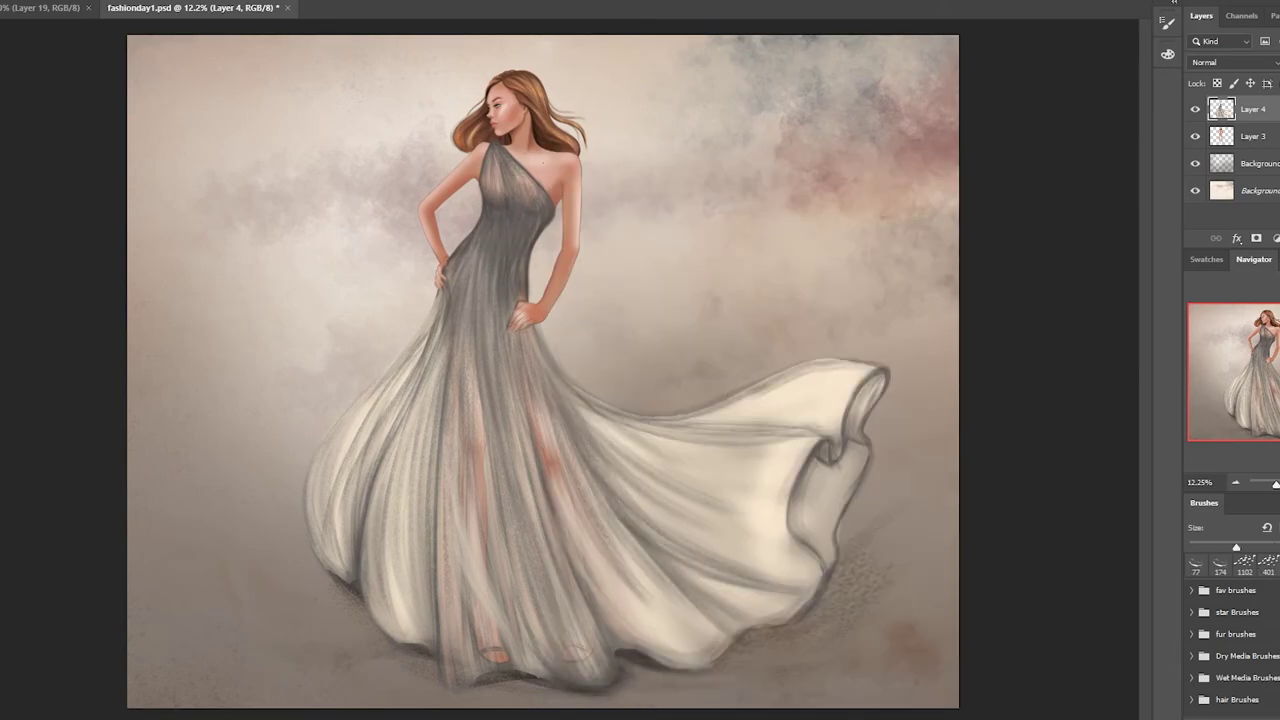
{"action": "right_click", "coordinate": [680, 175]}
{"action": "left_click", "coordinate": [809, 351]}
{"action": "key", "text": "Return"}
{"action": "left_click_drag", "start_coordinate": [497, 677], "coordinate": [444, 683]}
{"action": "mouse_move", "coordinate": [532, 677]}
{"action": "left_mouse_down"}
{"action": "mouse_move", "coordinate": [610, 632]}
{"action": "mouse_move", "coordinate": [797, 612]}
{"action": "left_mouse_up"}
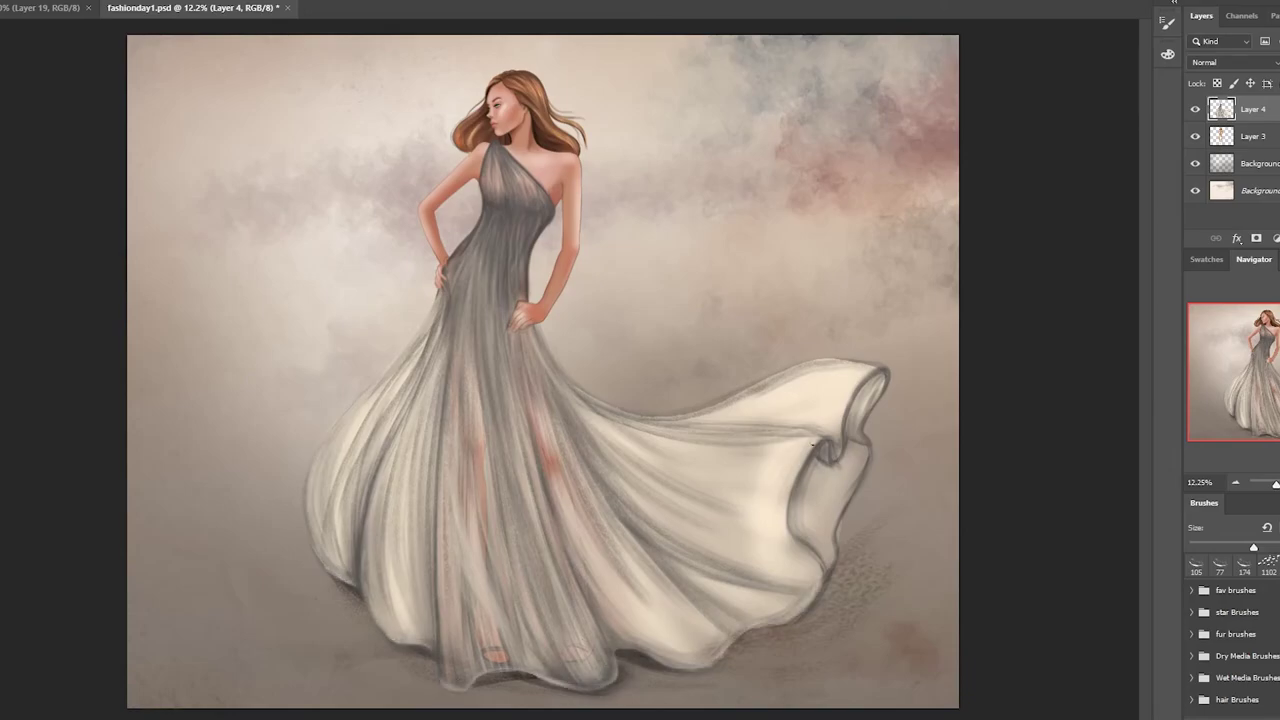
Step: Lighten the train's upper flowing fabric and reshade its inner fold in grey
{"action": "mouse_move", "coordinate": [886, 372]}
{"action": "left_mouse_down"}
{"action": "mouse_move", "coordinate": [788, 366]}
{"action": "mouse_move", "coordinate": [720, 405]}
{"action": "left_mouse_up"}
{"action": "right_click", "coordinate": [720, 405]}
{"action": "double_click", "coordinate": [990, 360]}
{"action": "left_click_drag", "start_coordinate": [846, 376], "coordinate": [740, 415]}
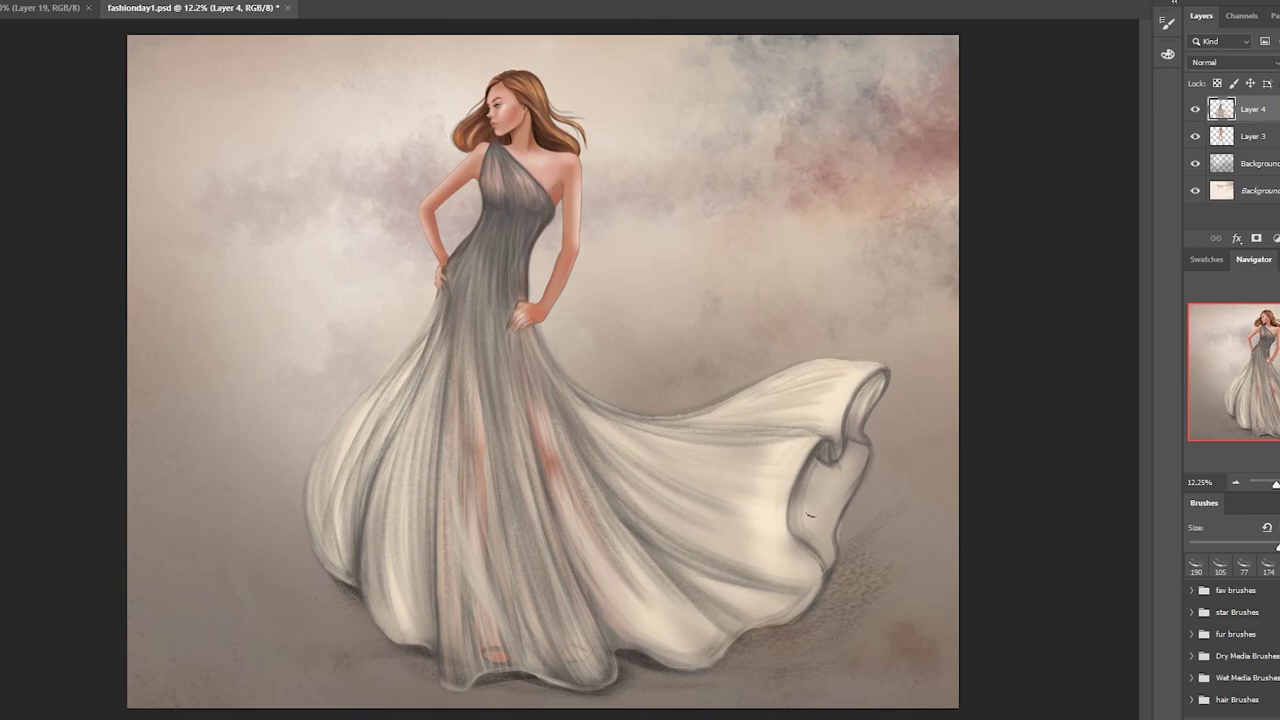
{"action": "left_click_drag", "start_coordinate": [808, 514], "coordinate": [850, 474]}
Step: Slightly darken the dress's left side with a large 495 px soft brush
{"action": "right_click", "coordinate": [566, 250]}
{"action": "double_click", "coordinate": [843, 377]}
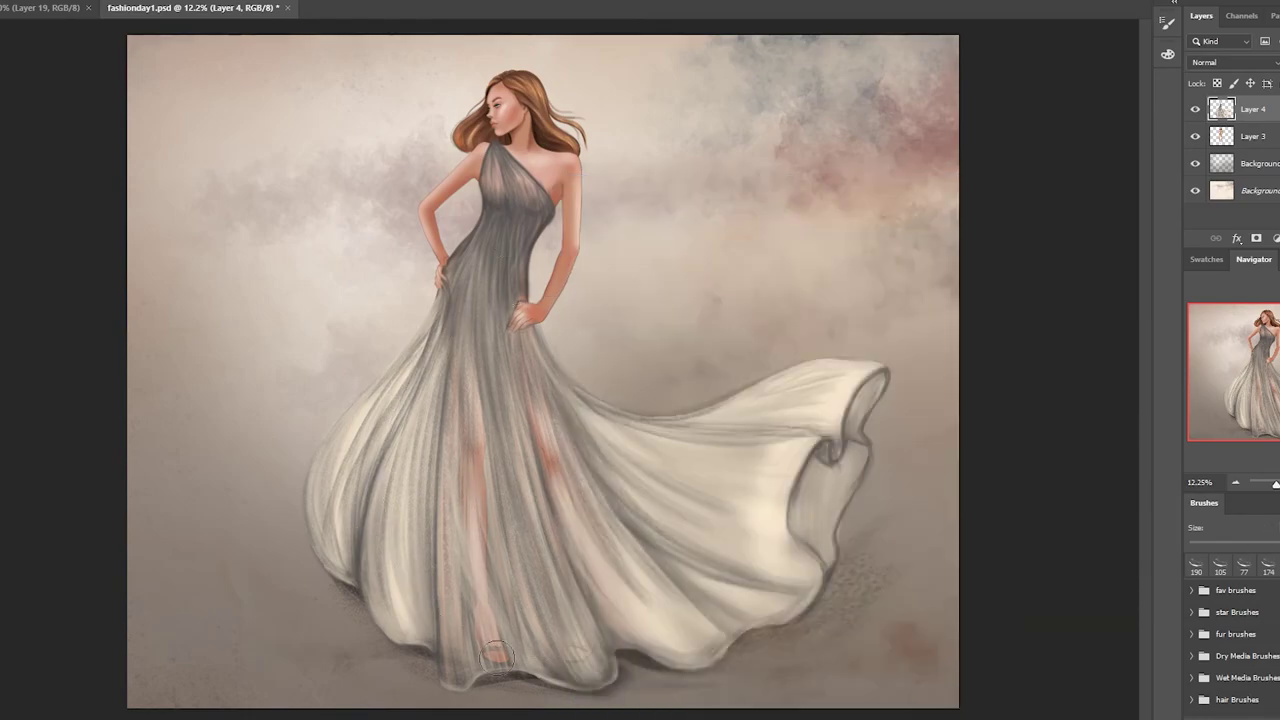
{"action": "left_click_drag", "start_coordinate": [466, 280], "coordinate": [453, 344]}
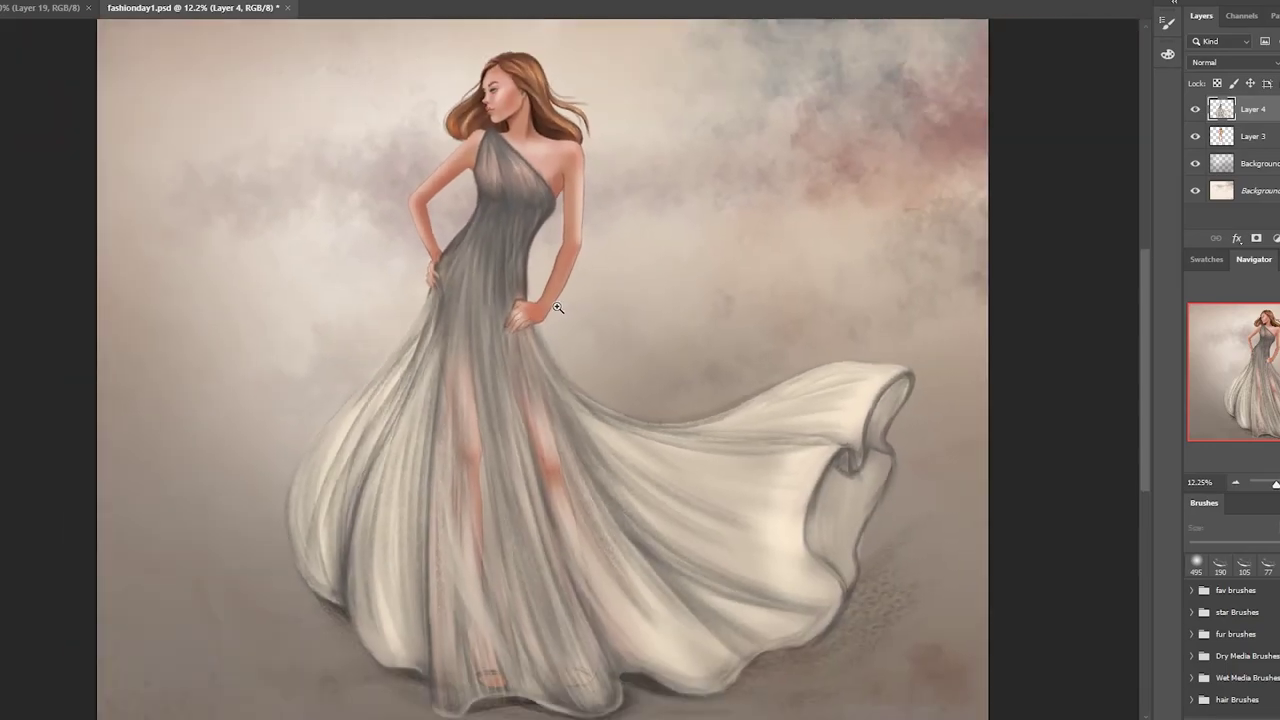
{"action": "scroll", "coordinate": [526, 166], "scroll_direction": "up", "scroll_amount": 3}
{"action": "key", "text": "alt+bracketleft"}
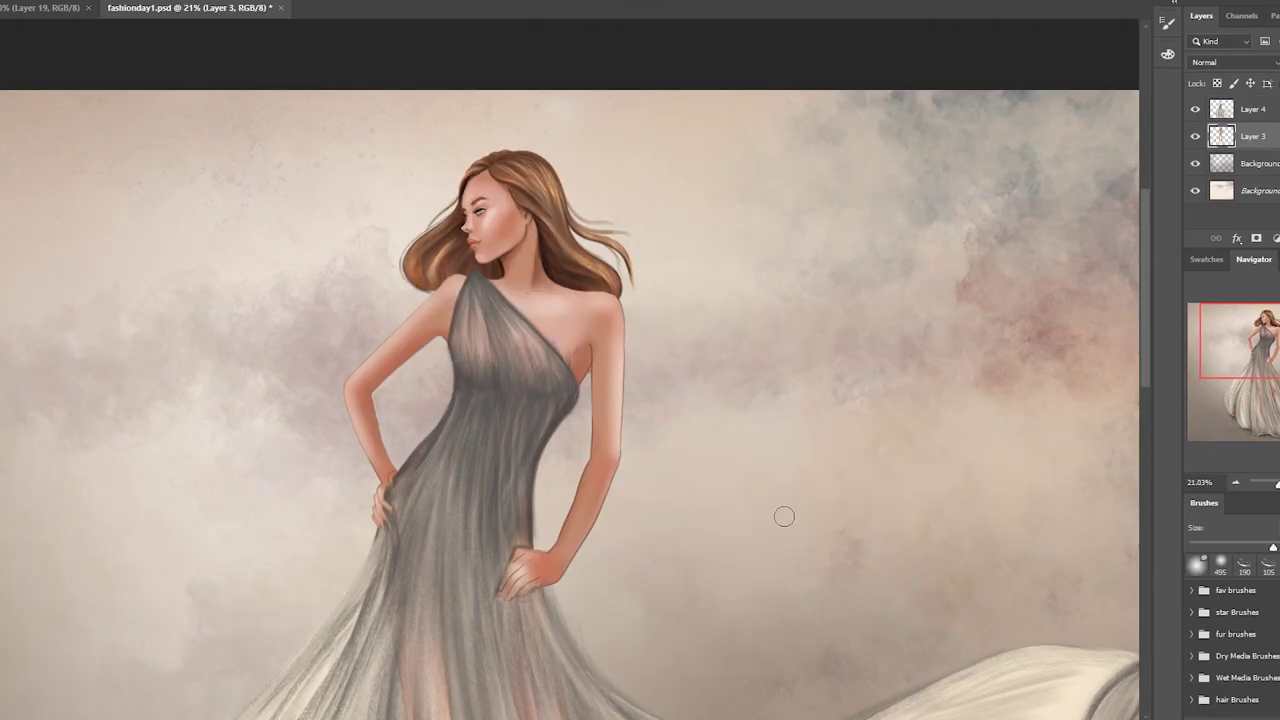
{"action": "scroll", "coordinate": [830, 560], "scroll_direction": "down", "scroll_amount": 2}
{"action": "scroll", "coordinate": [871, 597], "scroll_direction": "down", "scroll_amount": 3}
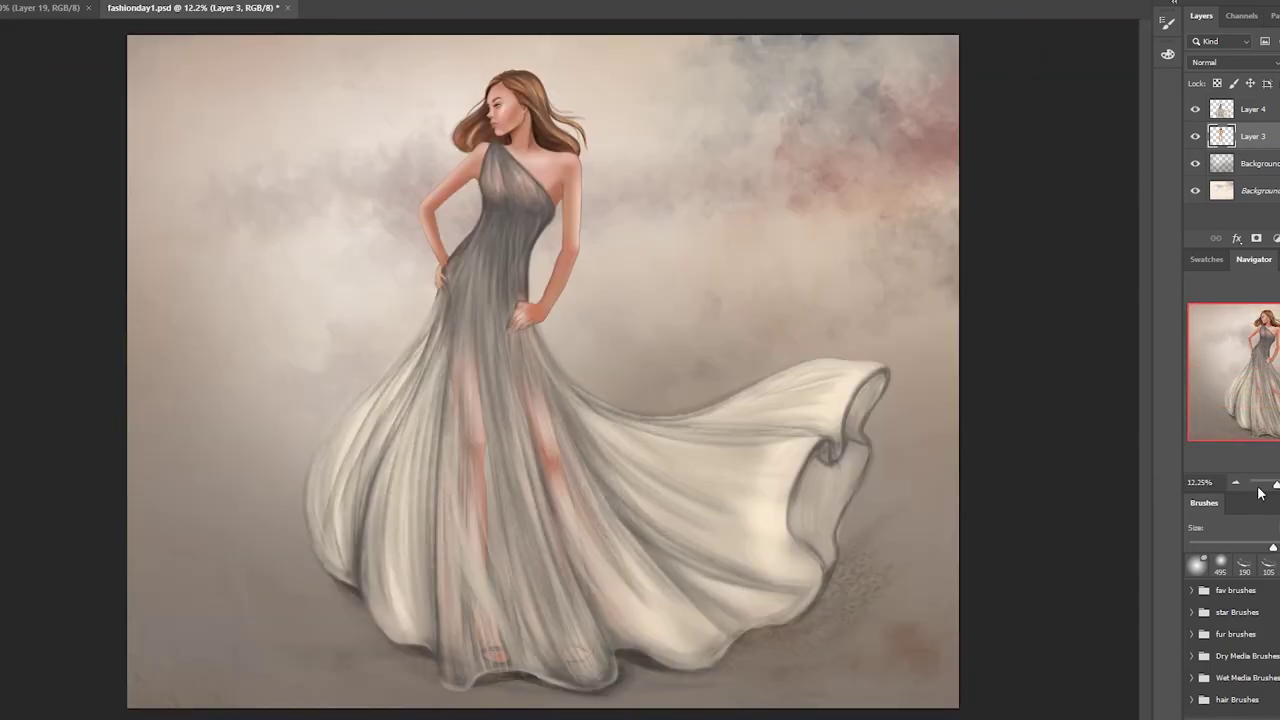